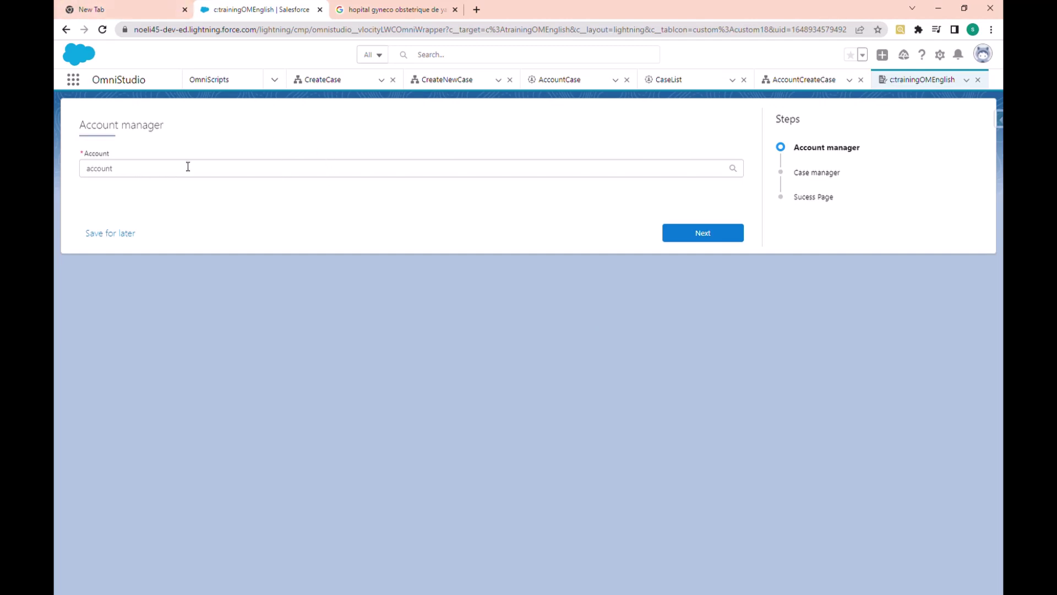
Choose Dickenson plc as the account and continue to the Case manager page
left_click(124, 169)
left_click(166, 264)
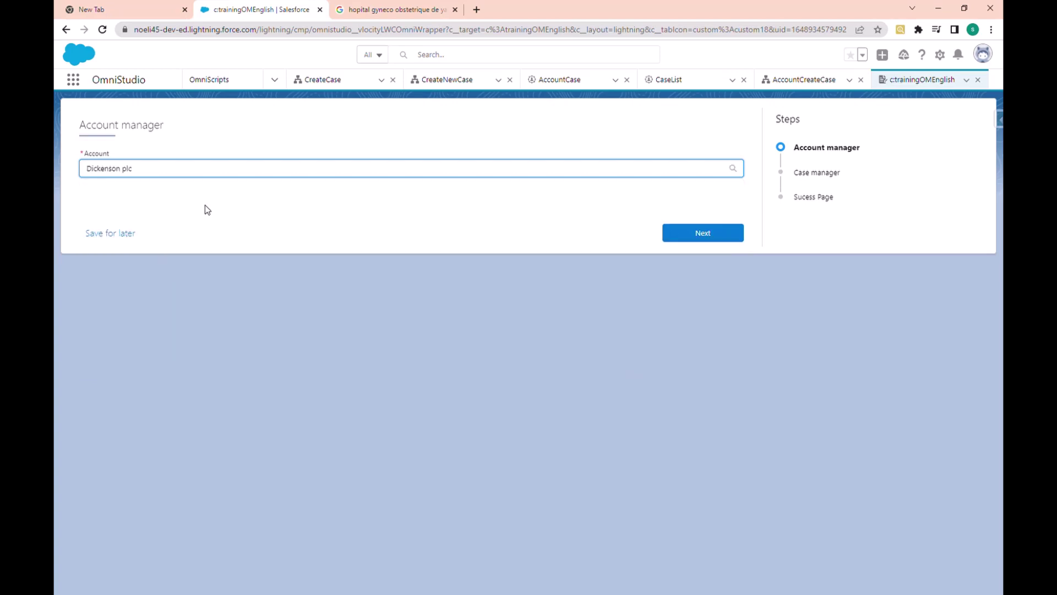
left_click(687, 238)
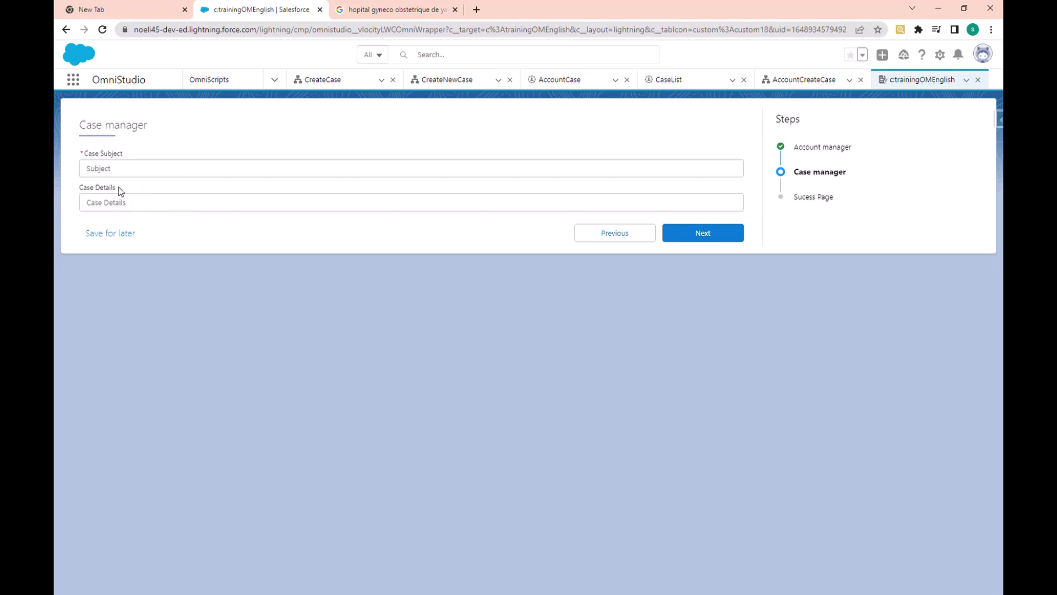
Create the case with the subject "training" and continue past the success page to its record
left_click(142, 176)
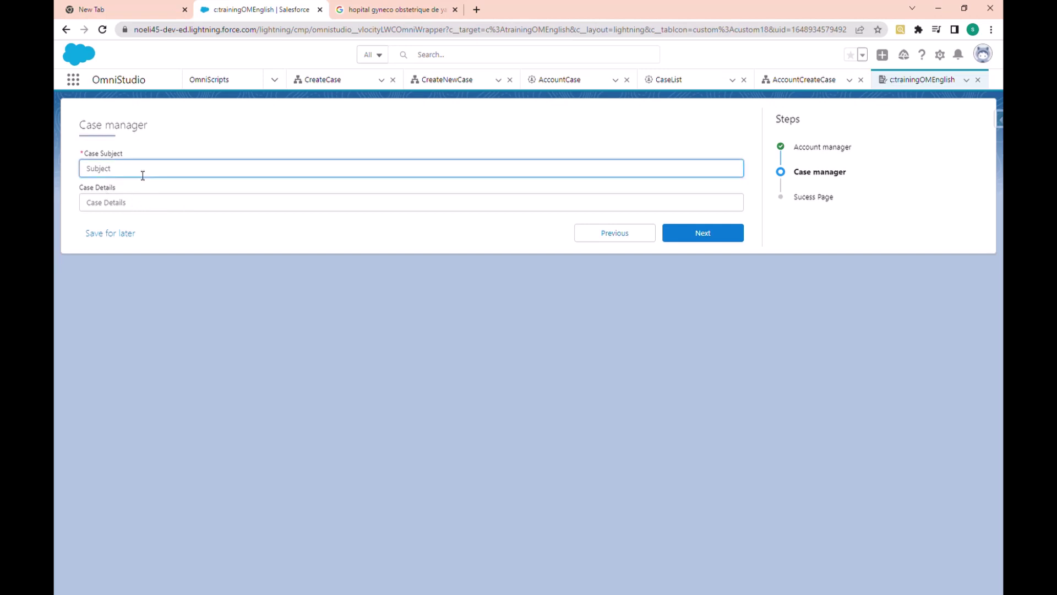
type("7")
key("BackSpace")
type("trainig")
left_click(232, 247)
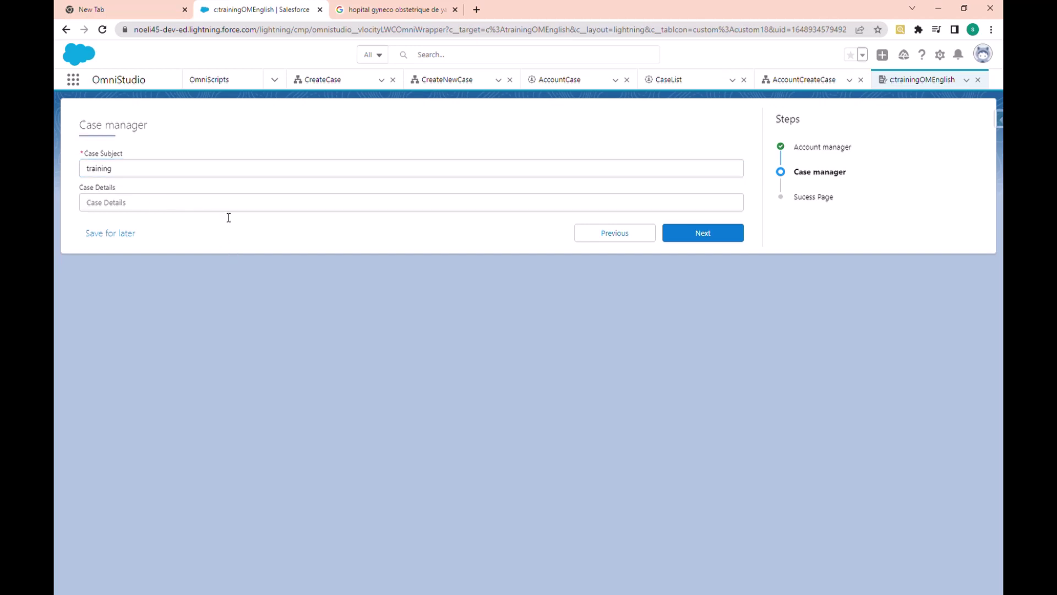
left_click(714, 242)
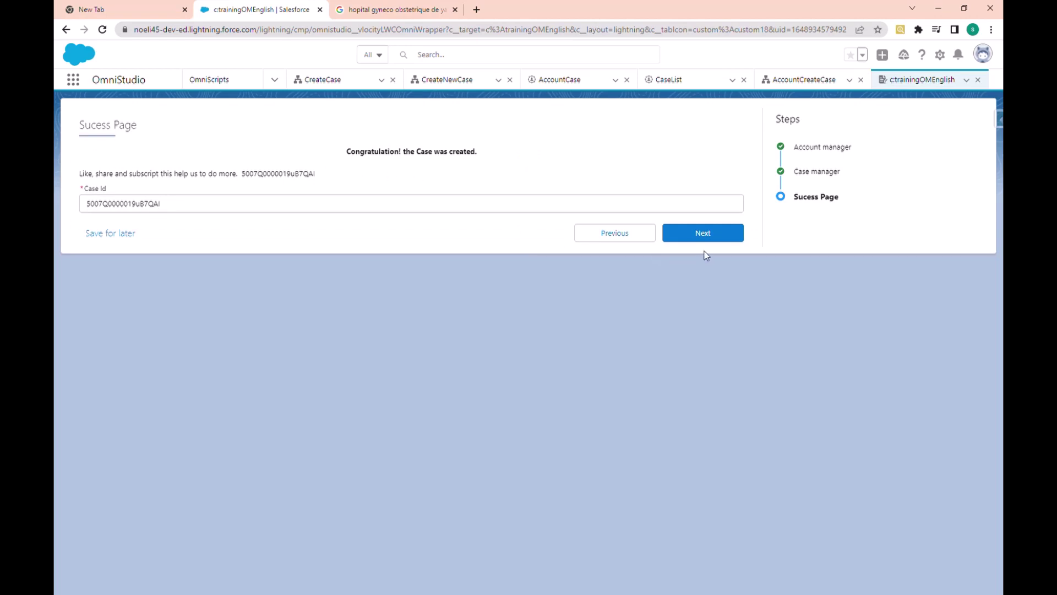
left_click(711, 236)
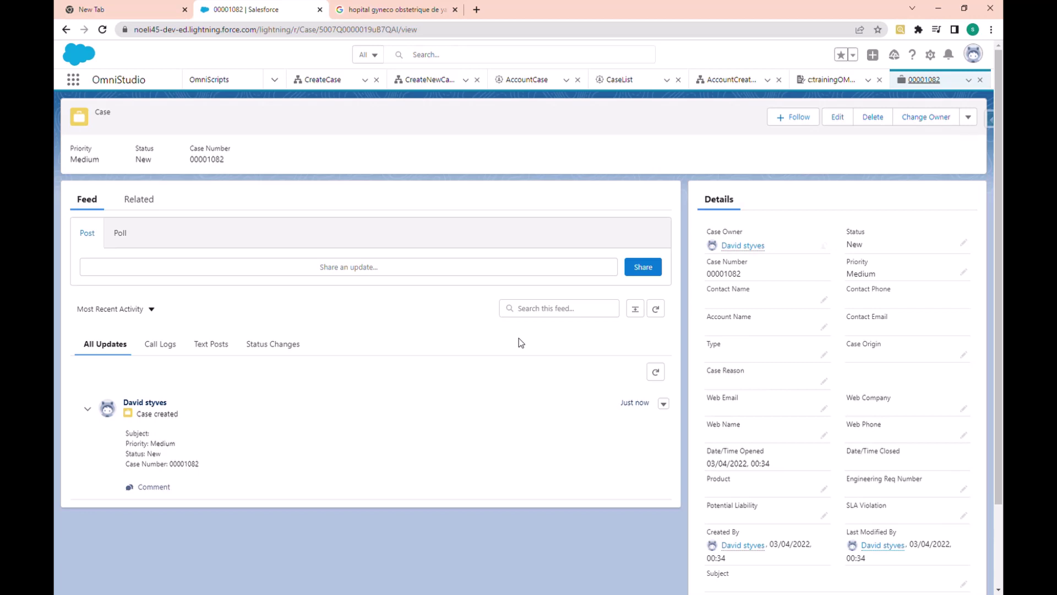
Create a new English OmniScript named trainingCreateNewCase with type training and subtype OM
left_click(209, 83)
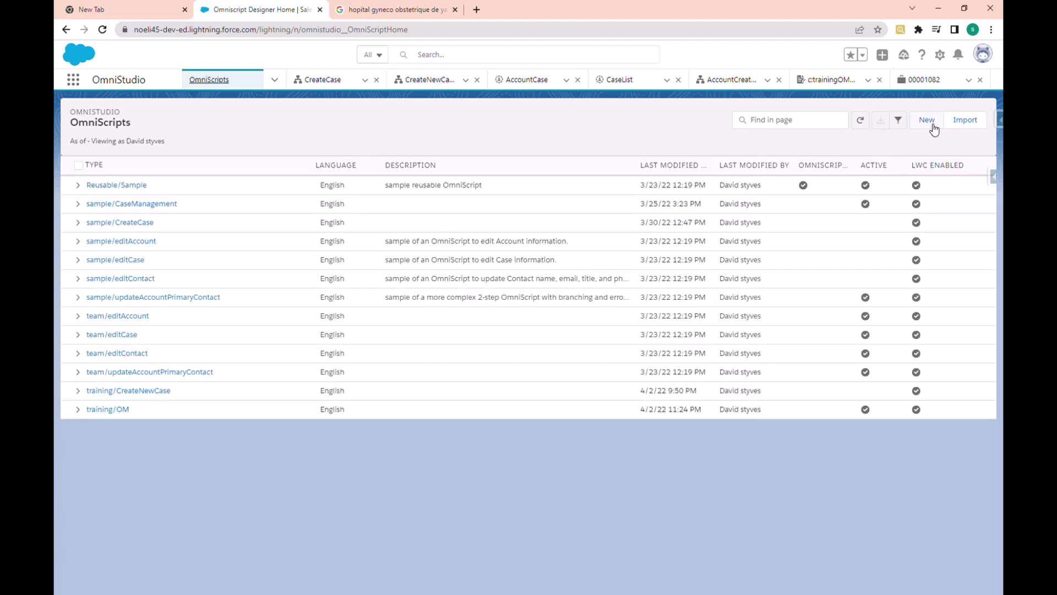
left_click(926, 120)
left_click(386, 299)
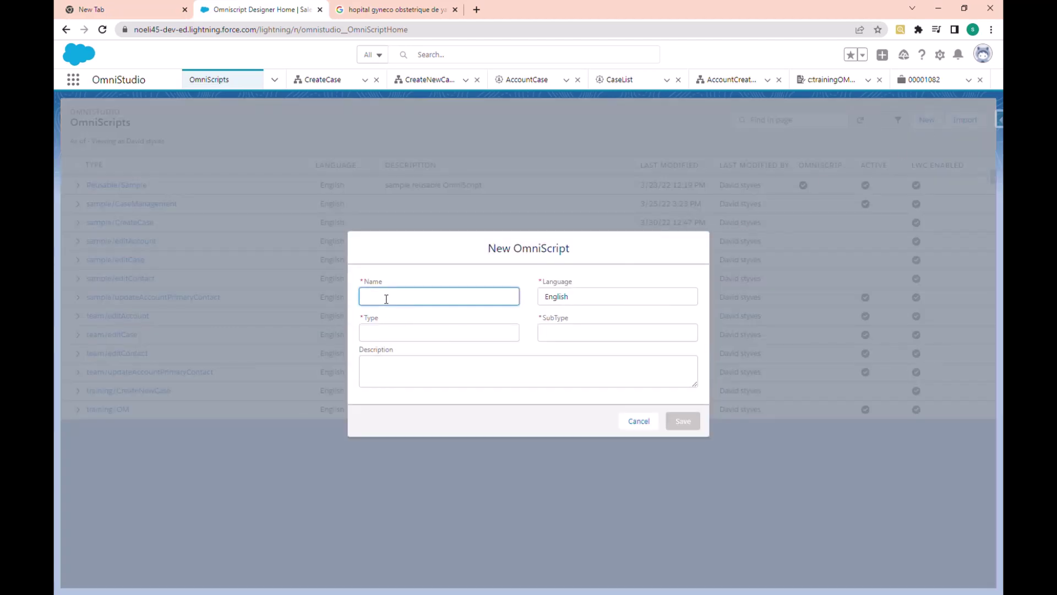
type("trainggcNe")
left_click(412, 332)
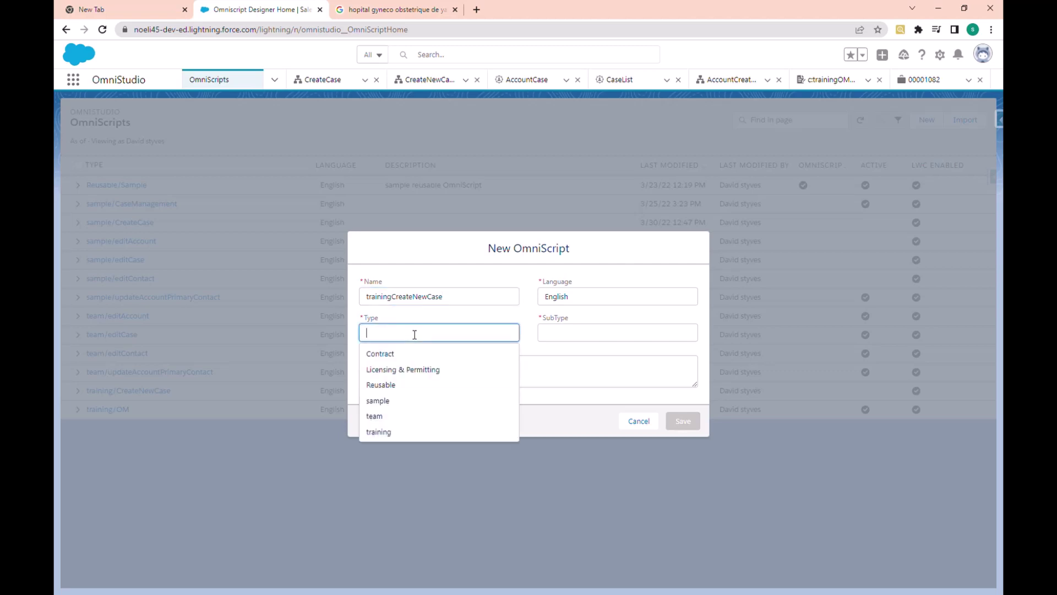
left_click(379, 432)
left_click(584, 335)
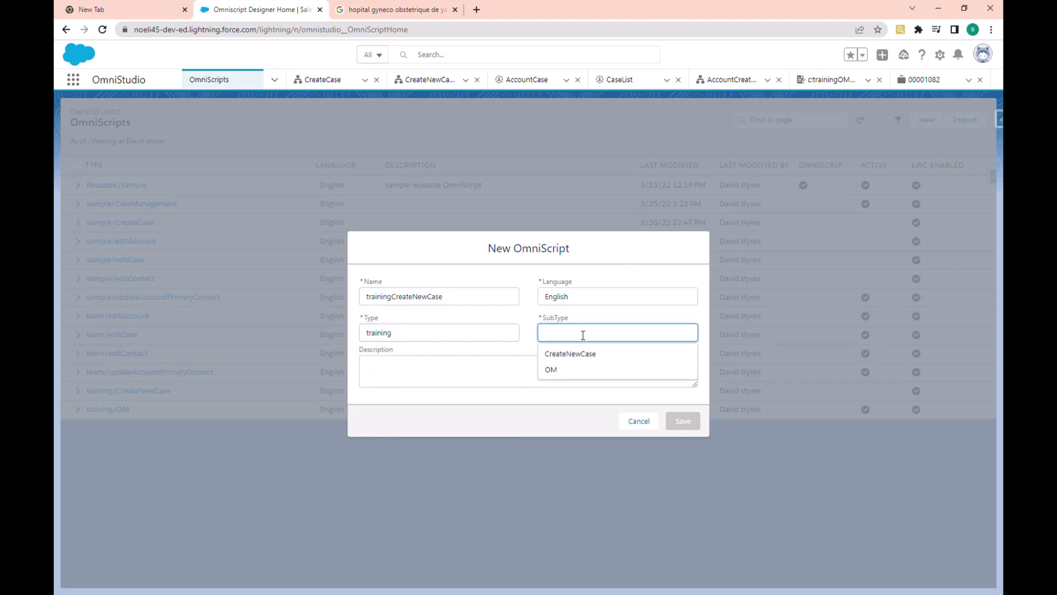
type("OM")
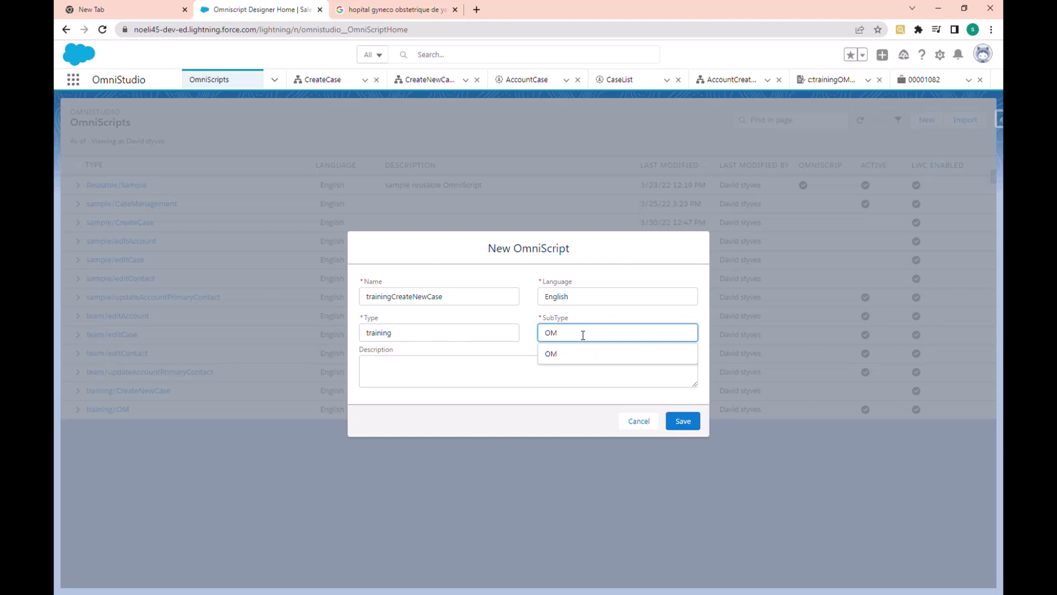
left_click(561, 354)
left_click(683, 421)
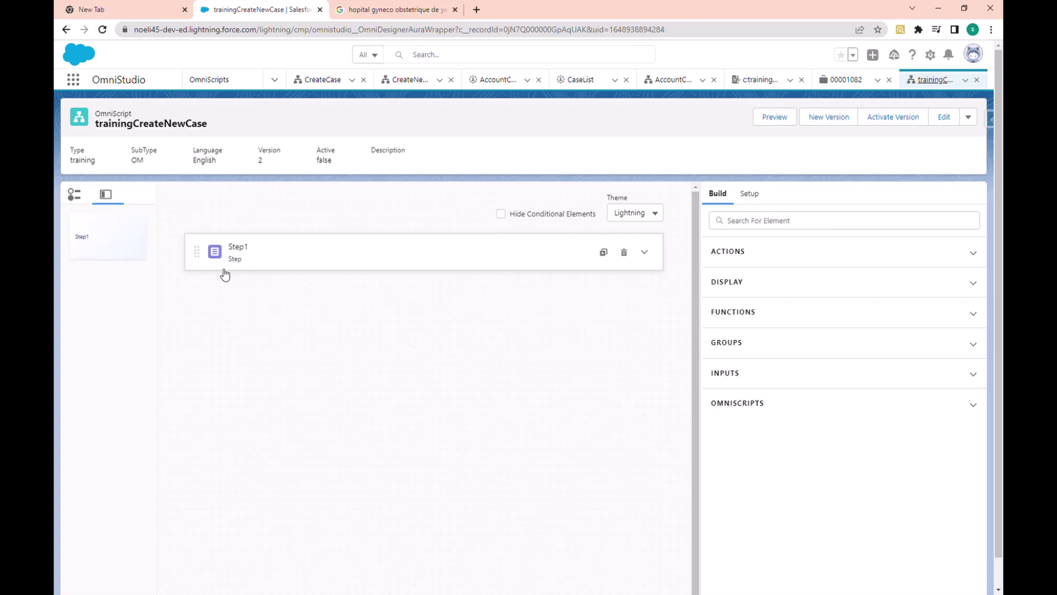
Look through the designer's two outline views, the OmniScript setup options and the available build element groups
left_click(74, 194)
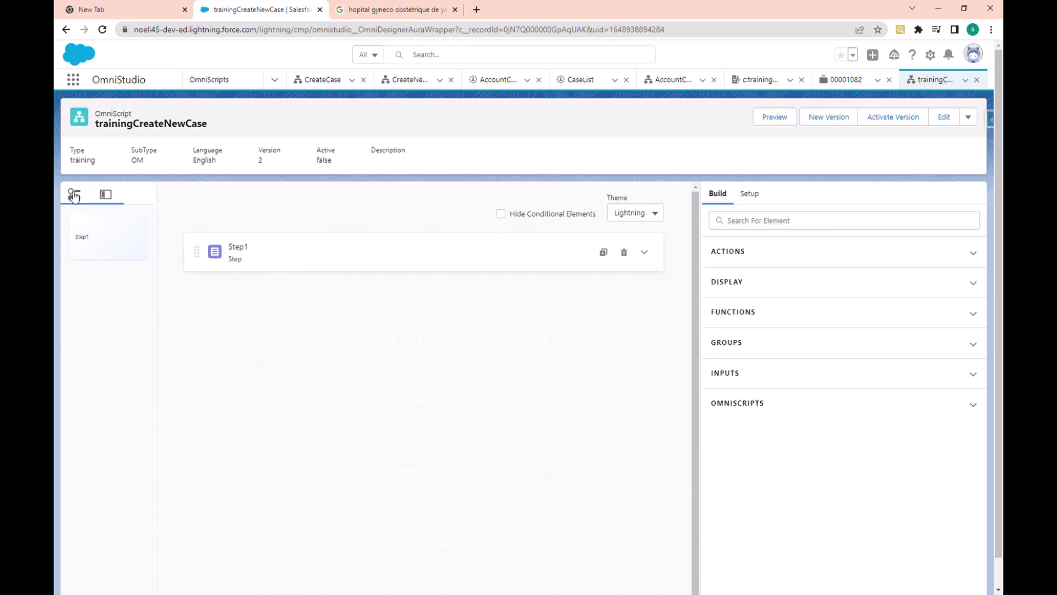
left_click(106, 196)
left_click(83, 202)
left_click(106, 194)
left_click(754, 204)
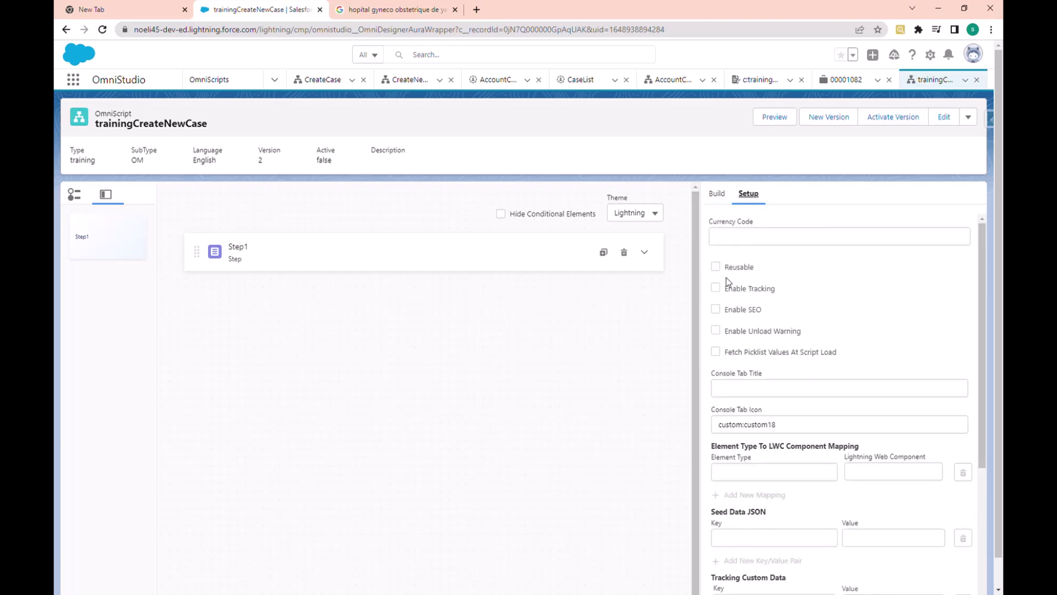
left_click(729, 202)
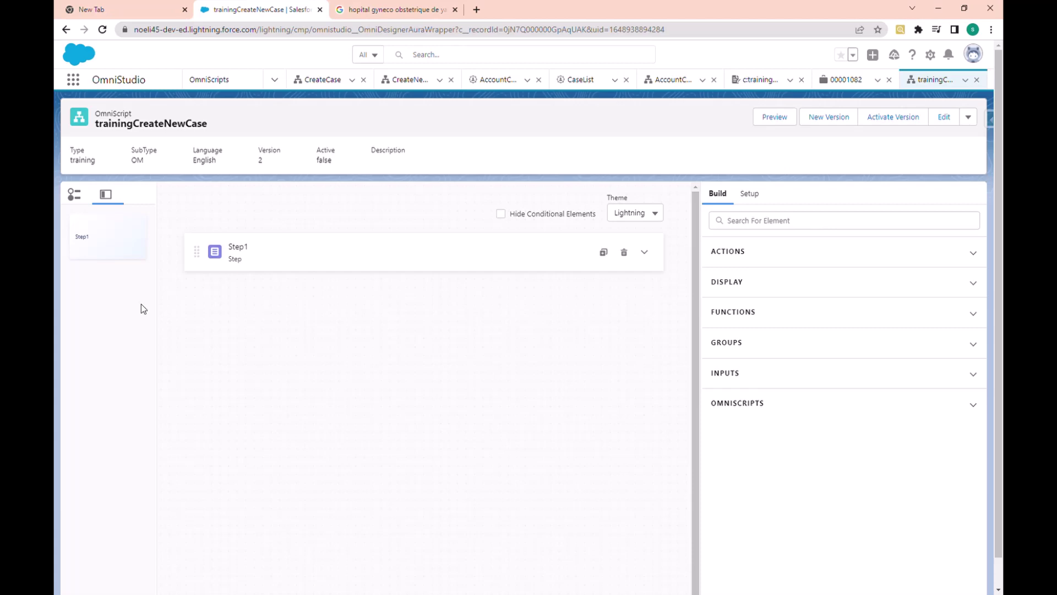
left_click(752, 195)
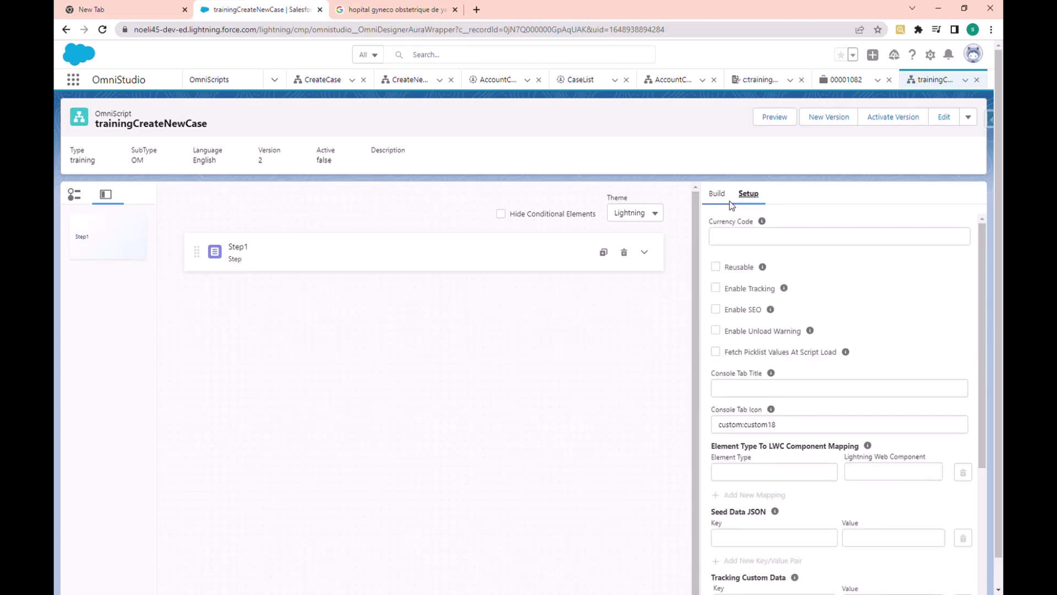
left_click(718, 194)
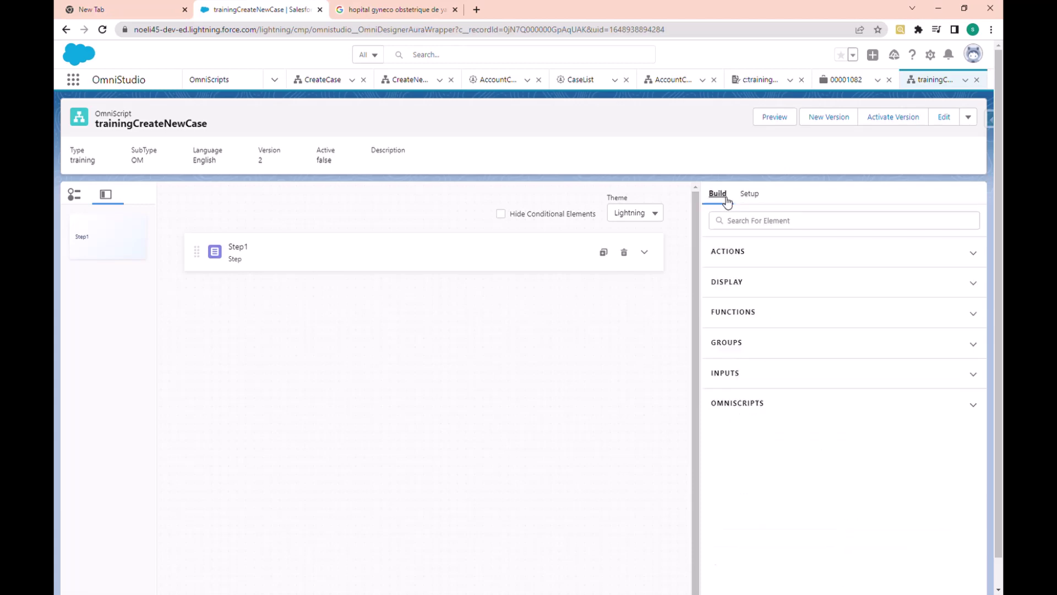
left_click(743, 254)
Rename the Step1 element as Account
left_click(327, 252)
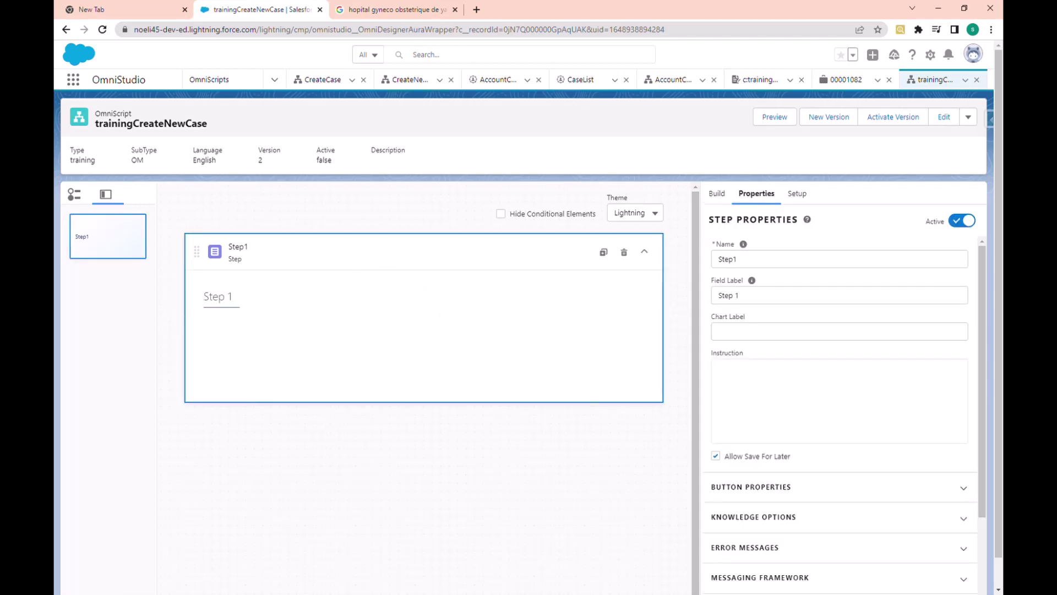
left_click(732, 263)
double_click(732, 263)
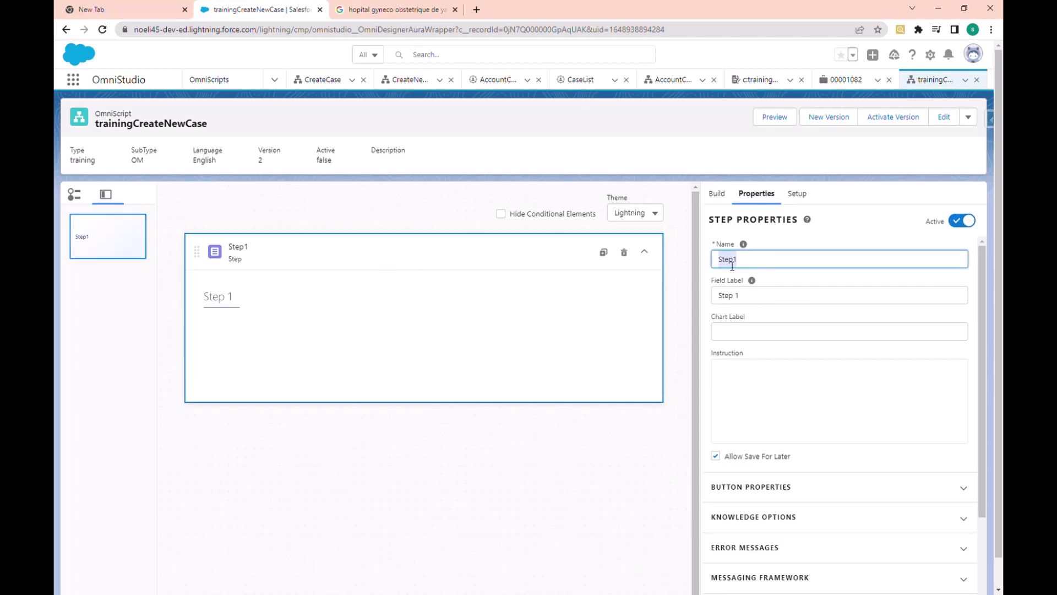
type("Account")
Set the Account step's field label to "Select Account"
left_click(733, 296)
double_click(733, 296)
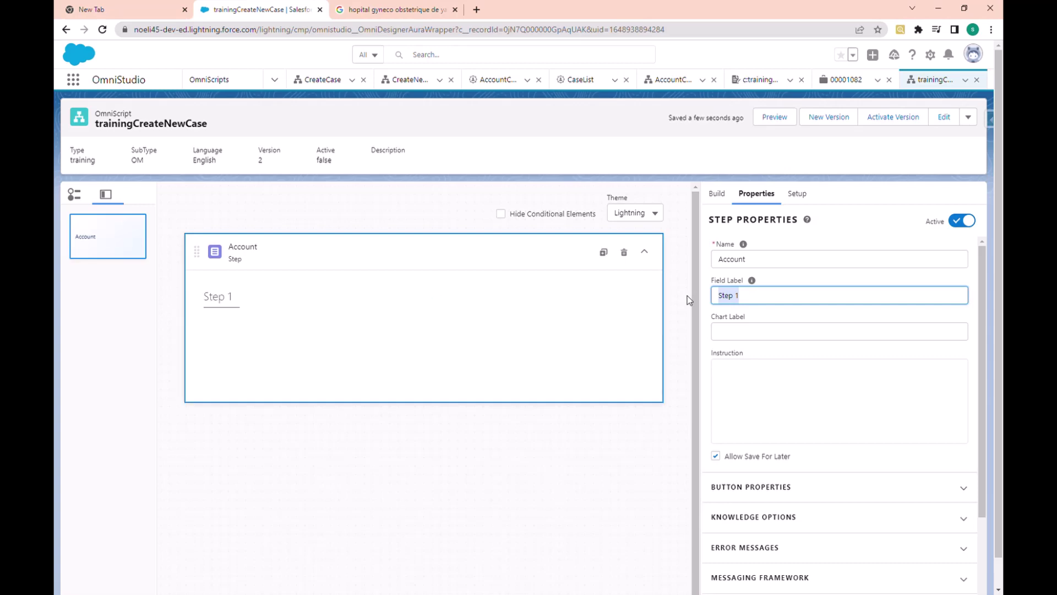
type("Selet")
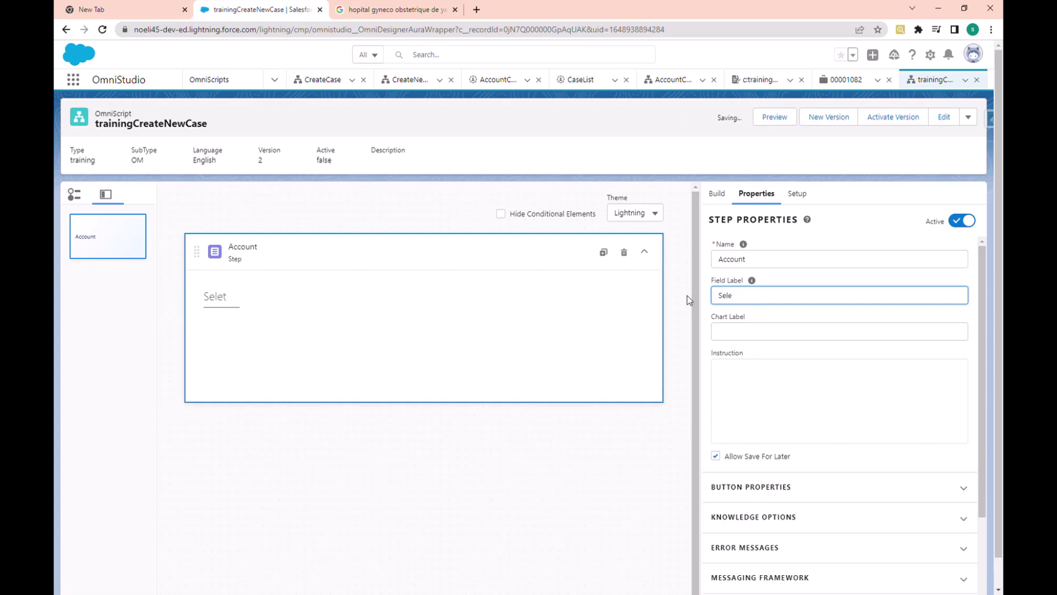
key("BackSpace")
type("ct Account")
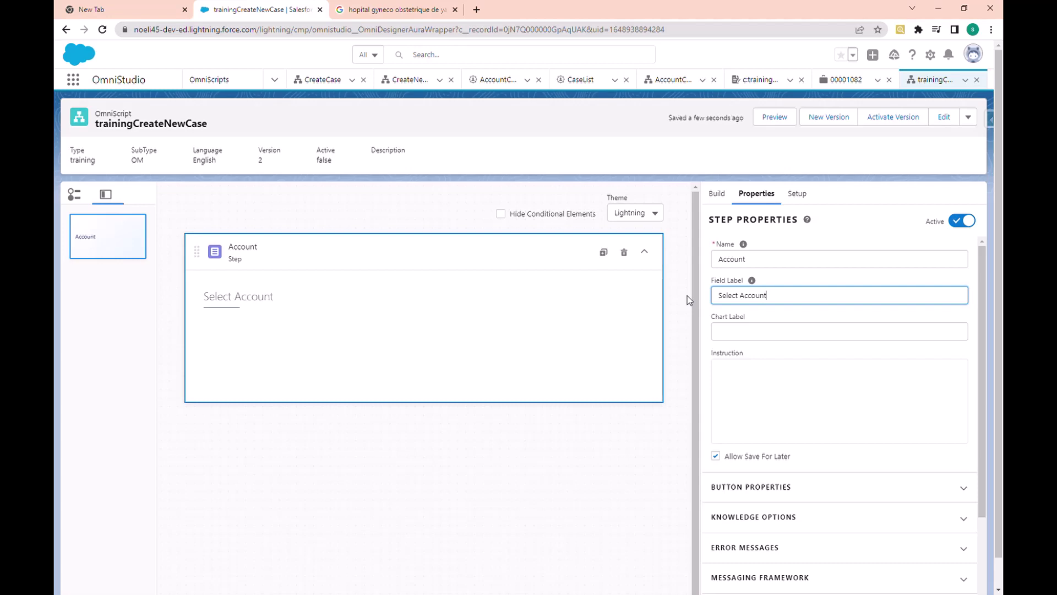
left_click(536, 405)
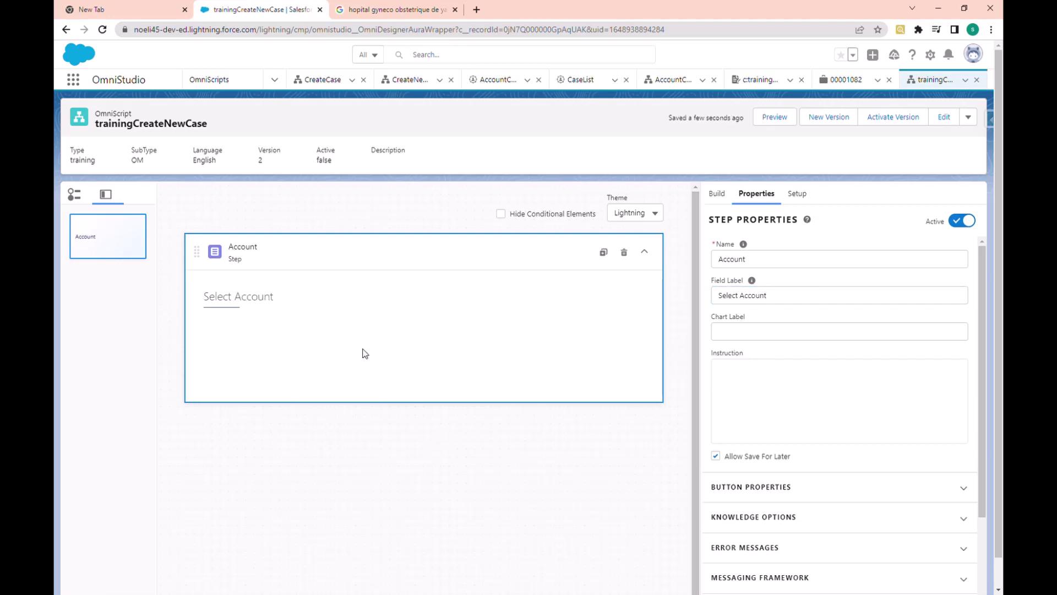
Add a Lookup input element inside the Account step, below its heading
left_click(717, 199)
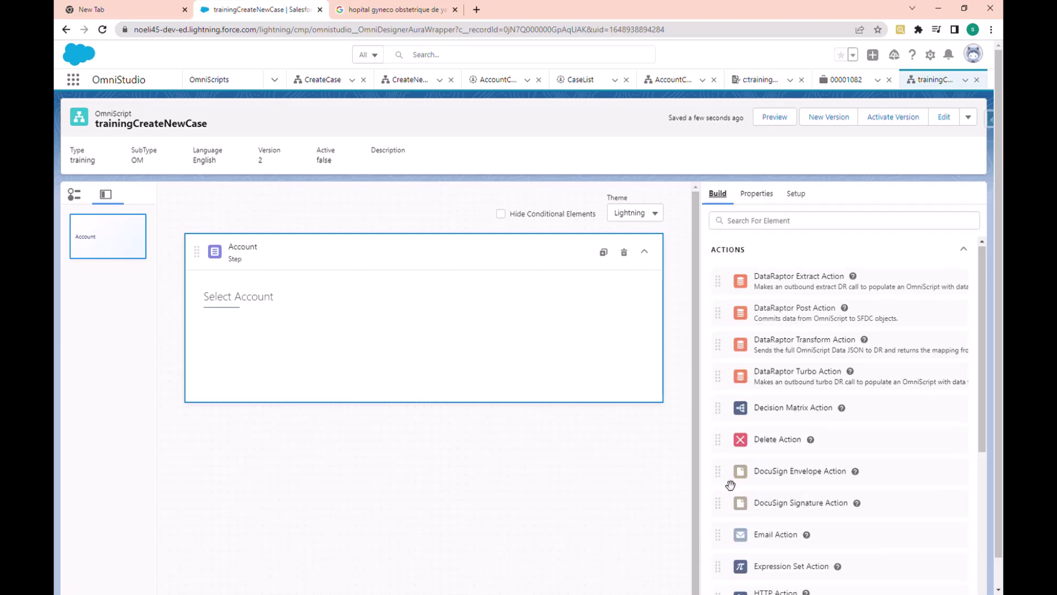
left_click(728, 253)
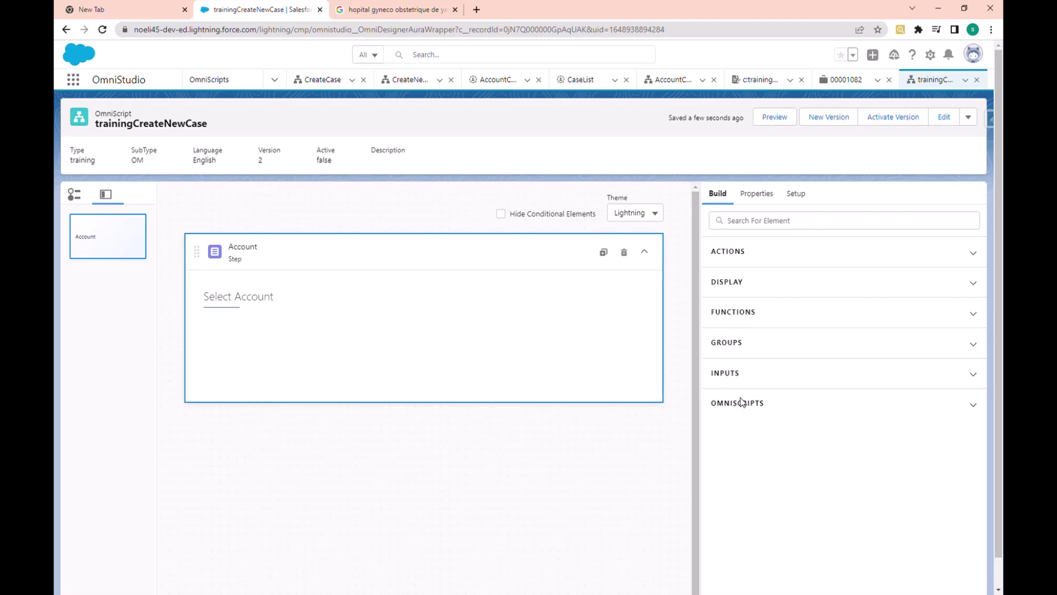
left_click(739, 376)
scroll(765, 497, "down", 5)
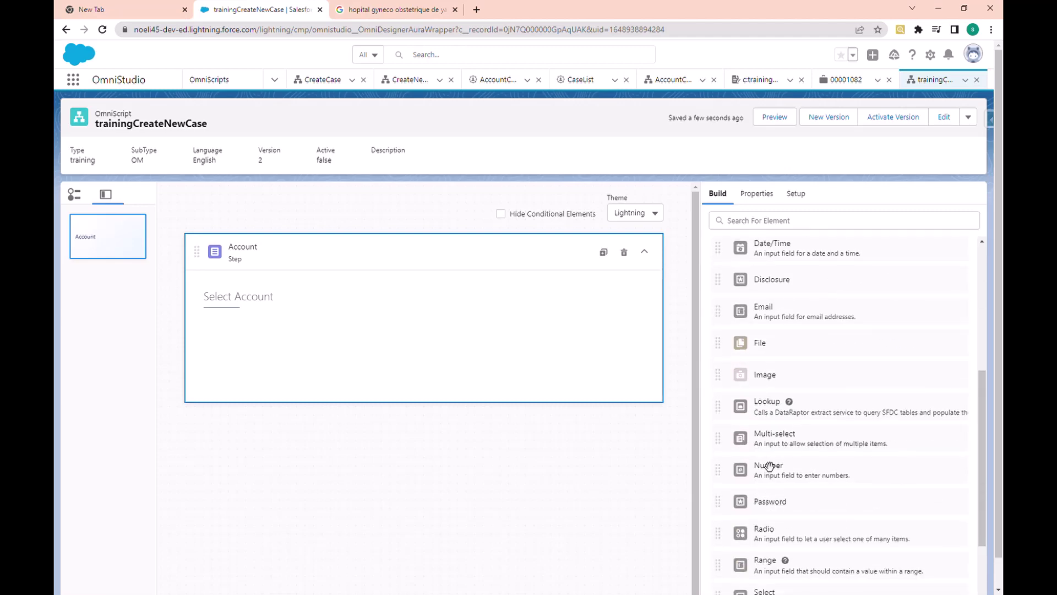
left_click_drag(765, 412, 337, 363)
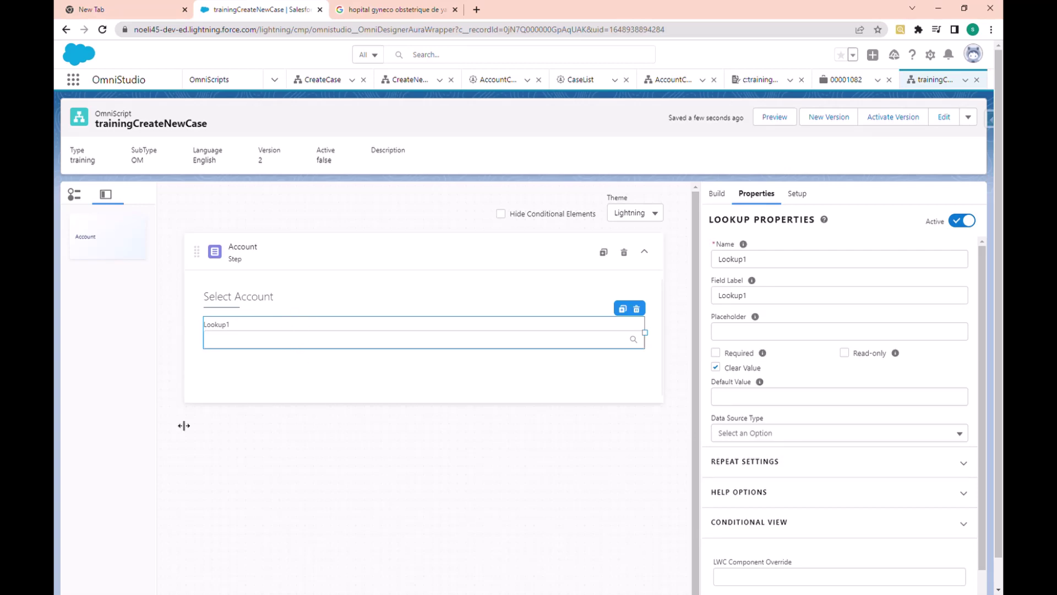
Rename the new lookup element as AccountId
double_click(735, 267)
key("BackSpace")
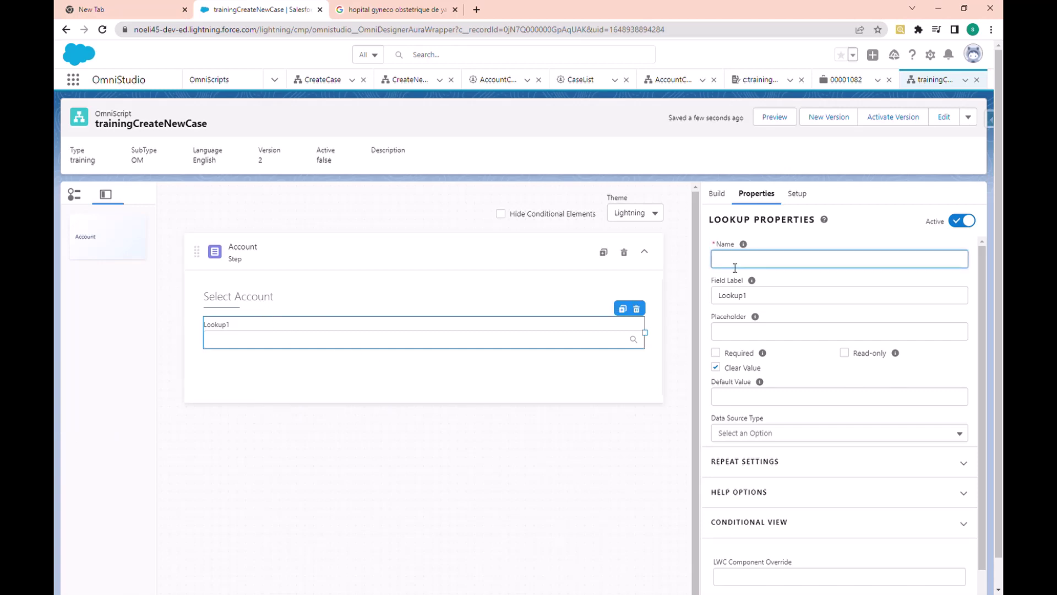
type("Account")
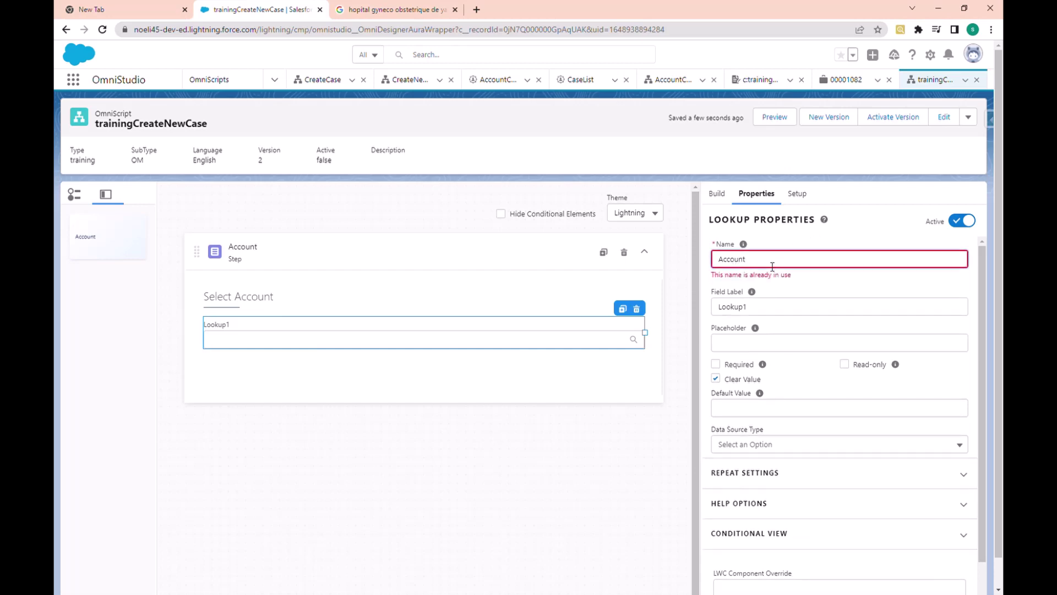
type("Id")
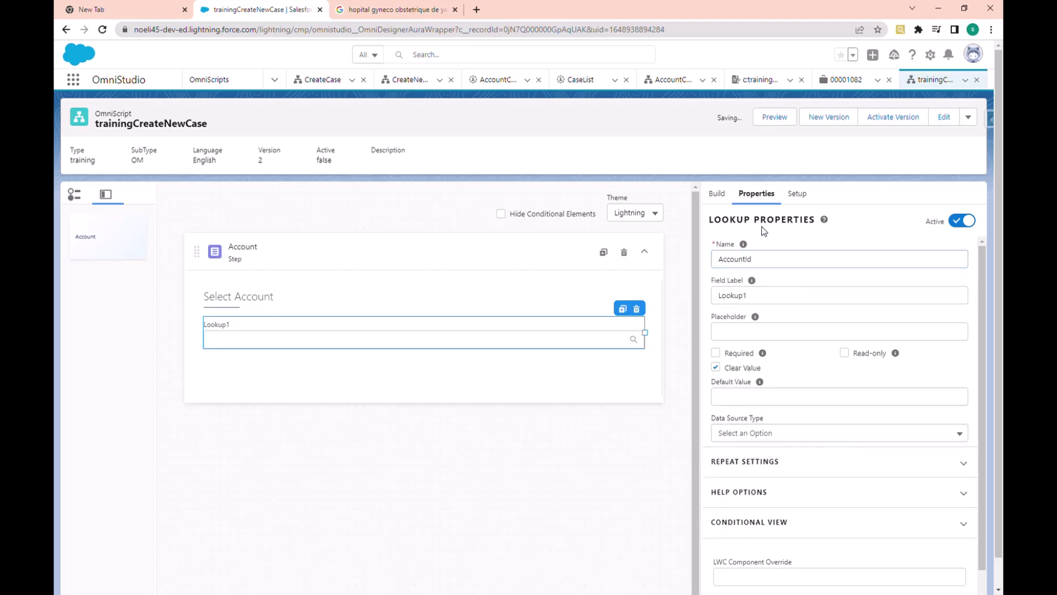
Set the AccountId lookup's field label to "Account"
double_click(743, 295)
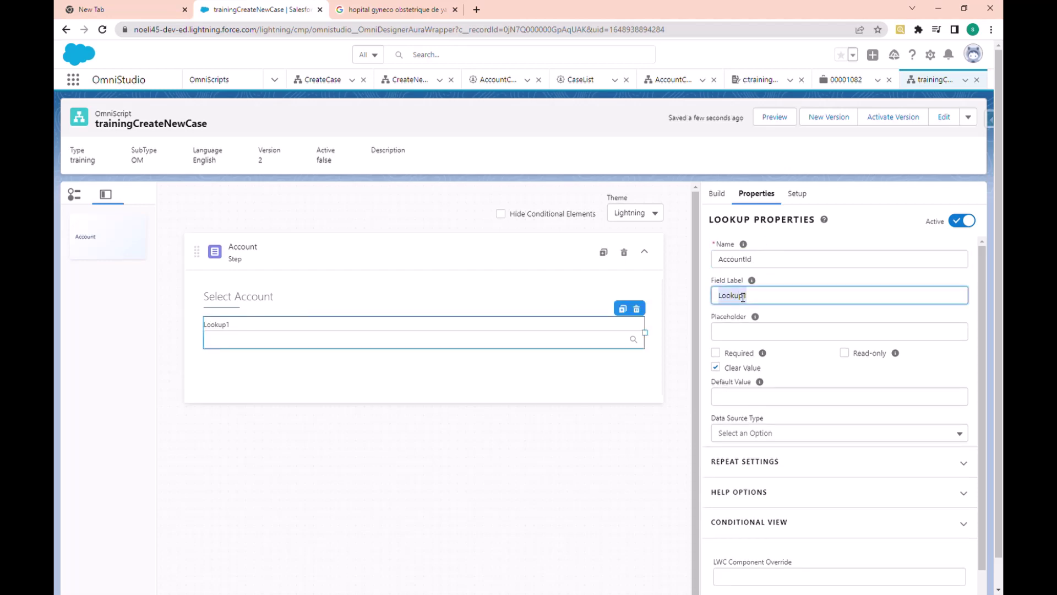
key("BackSpace")
type("Accou")
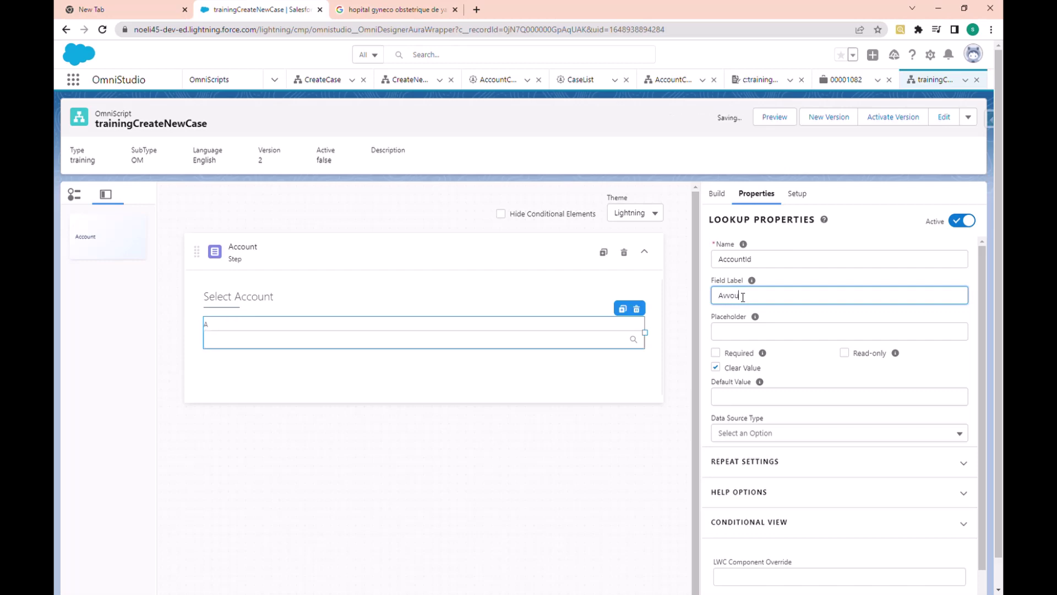
type("n")
key("BackSpace")
key("BackSpace")
key("BackSpace")
key("BackSpace")
key("BackSpace")
type("account")
key("Home")
key("Right")
key("Delete")
left_click(809, 278)
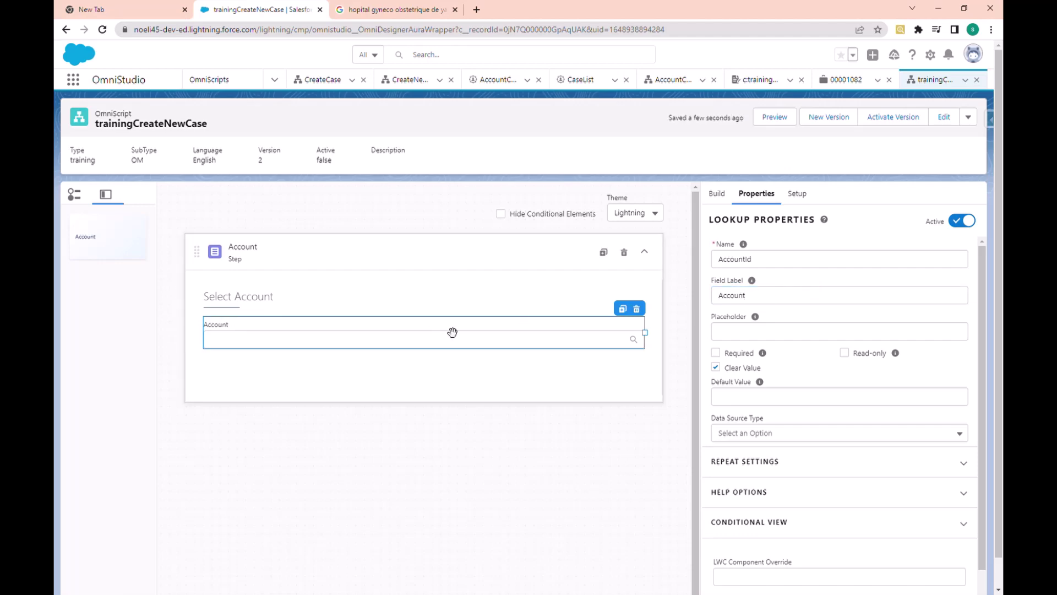
Make the AccountId lookup a required field
left_click(738, 354)
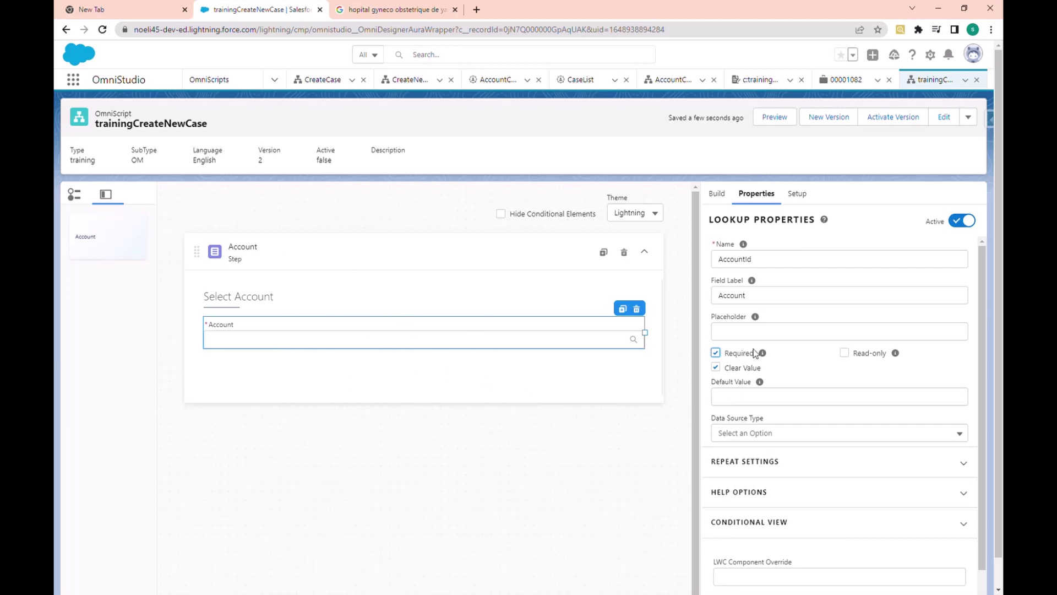
scroll(746, 385, "down", 1)
scroll(745, 385, "down", 1)
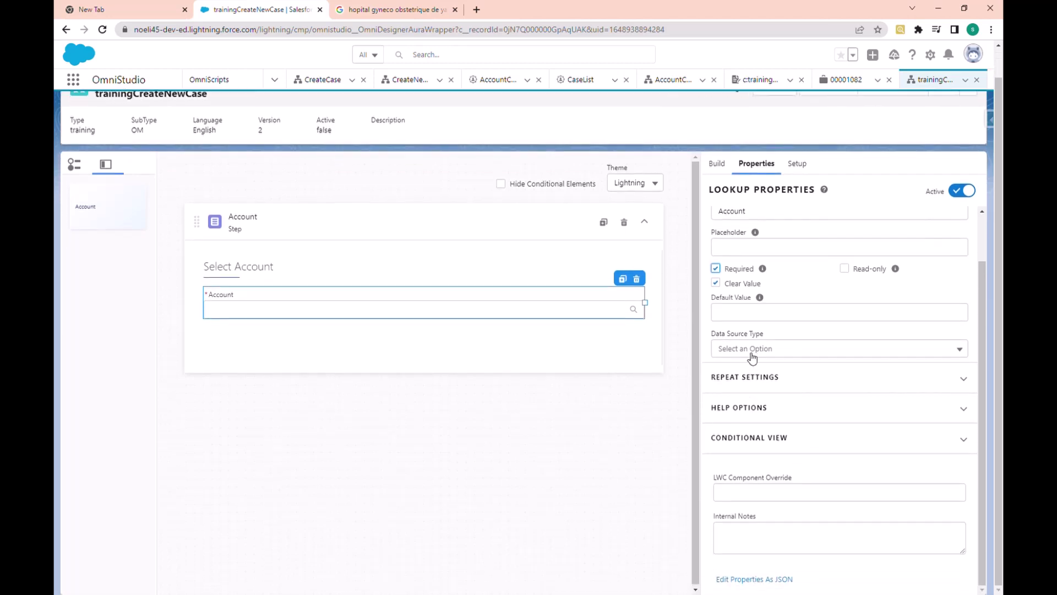
Set the AccountId lookup's data source type to SObject and add an order 1 lookup query on the Account object's Type field
left_click(753, 349)
left_click(750, 374)
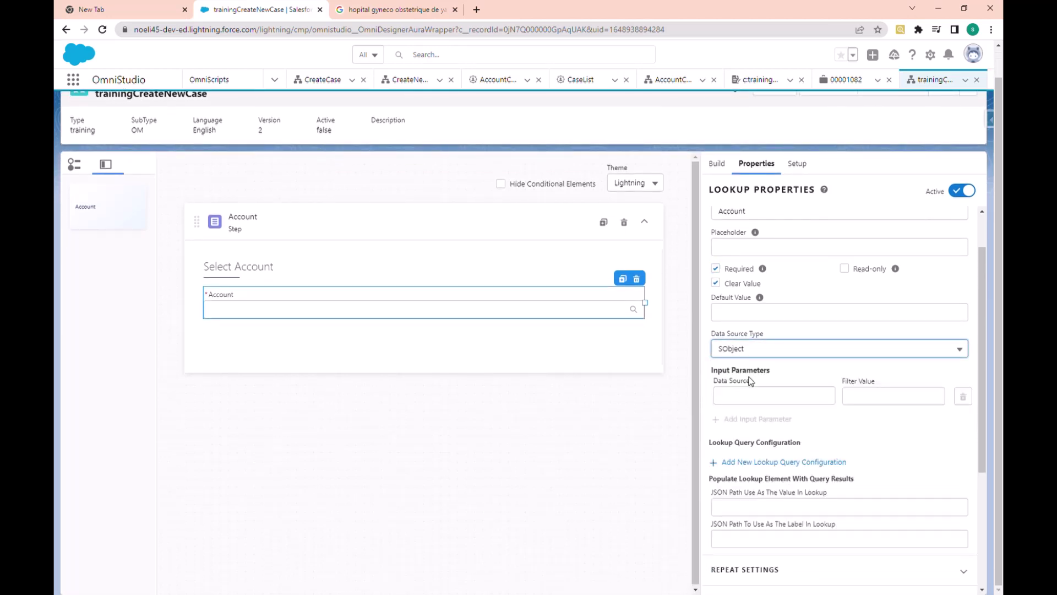
left_click(779, 463)
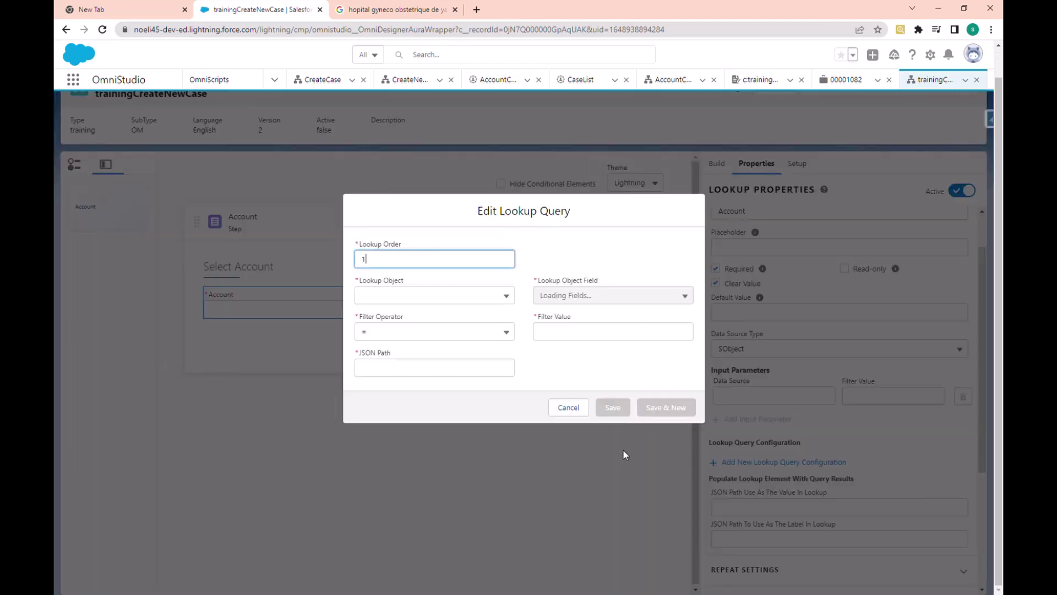
left_click(404, 296)
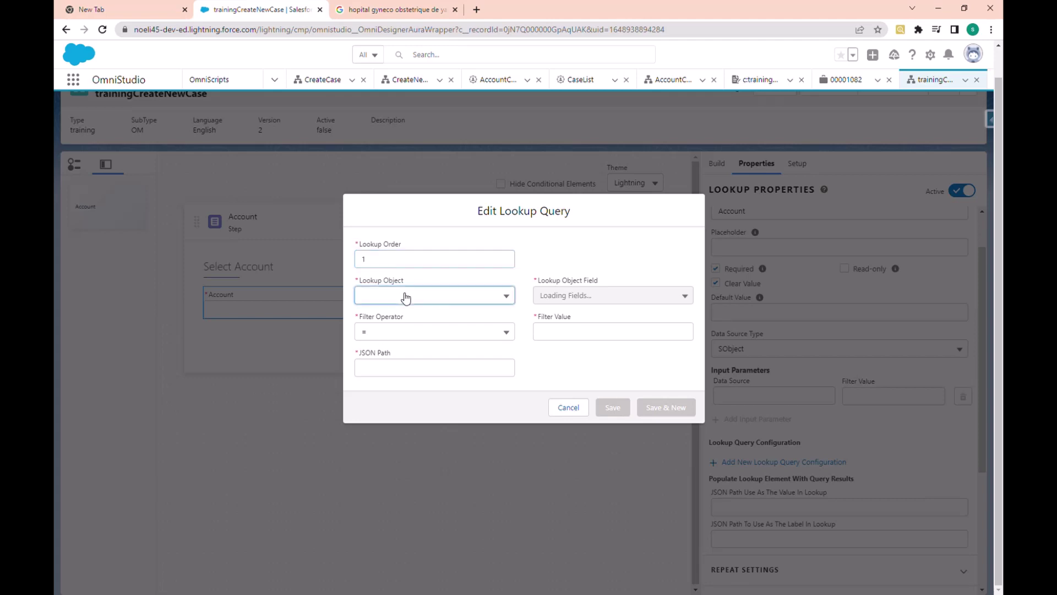
left_click(399, 341)
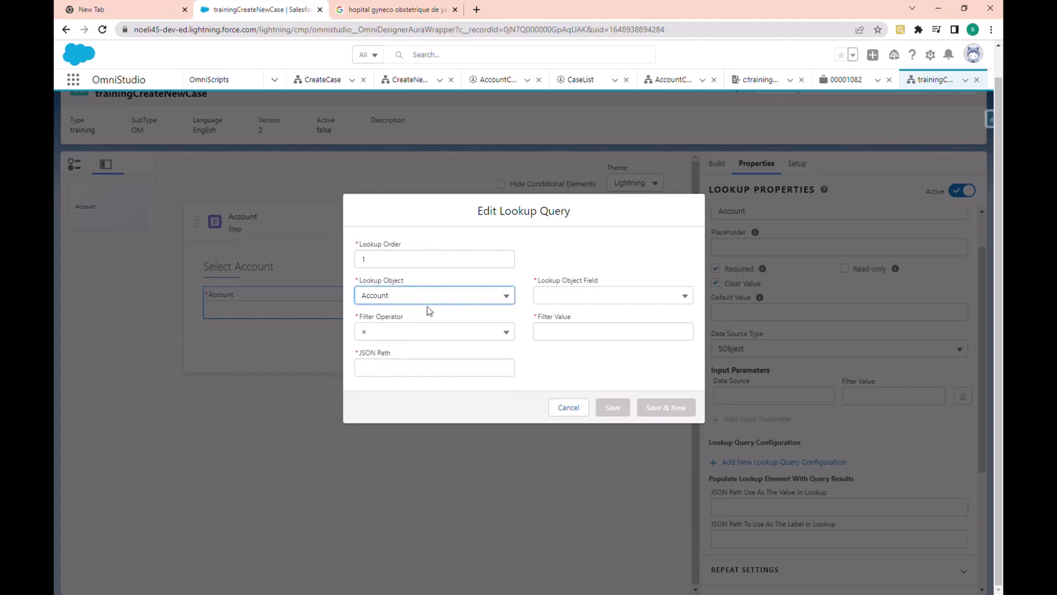
left_click(587, 302)
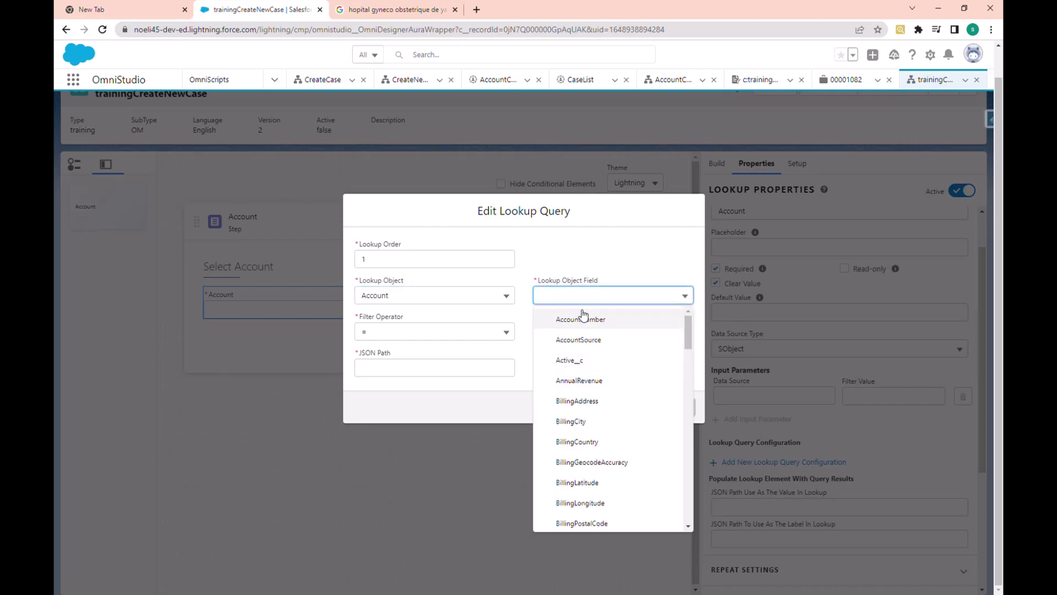
scroll(585, 317, "down", 15)
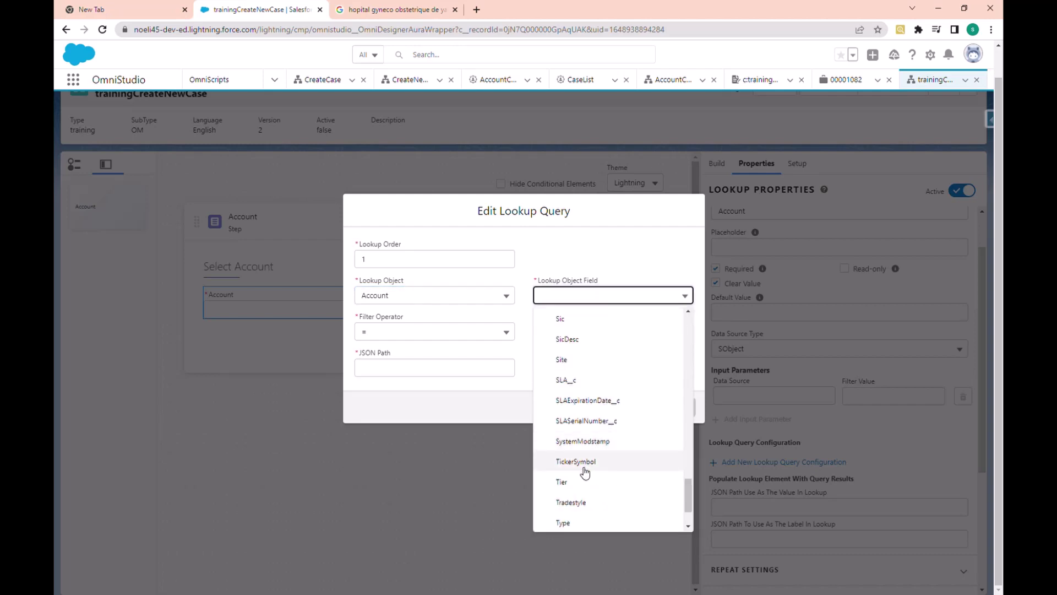
left_click(577, 523)
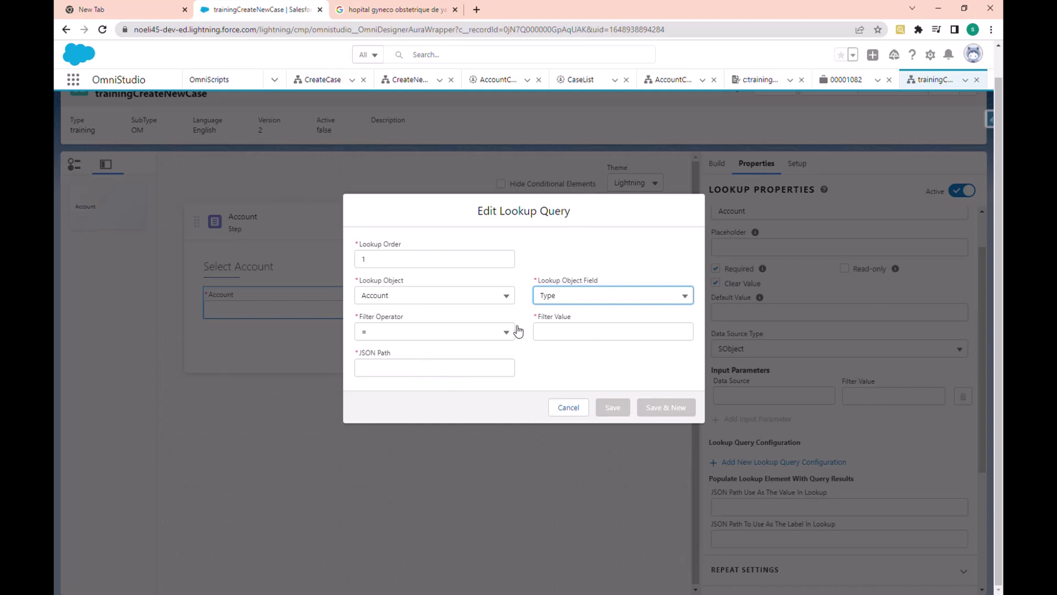
Set the lookup query's filter operator to LIKE and its filter value to 'Customer', enclosed in single quotes
left_click(477, 335)
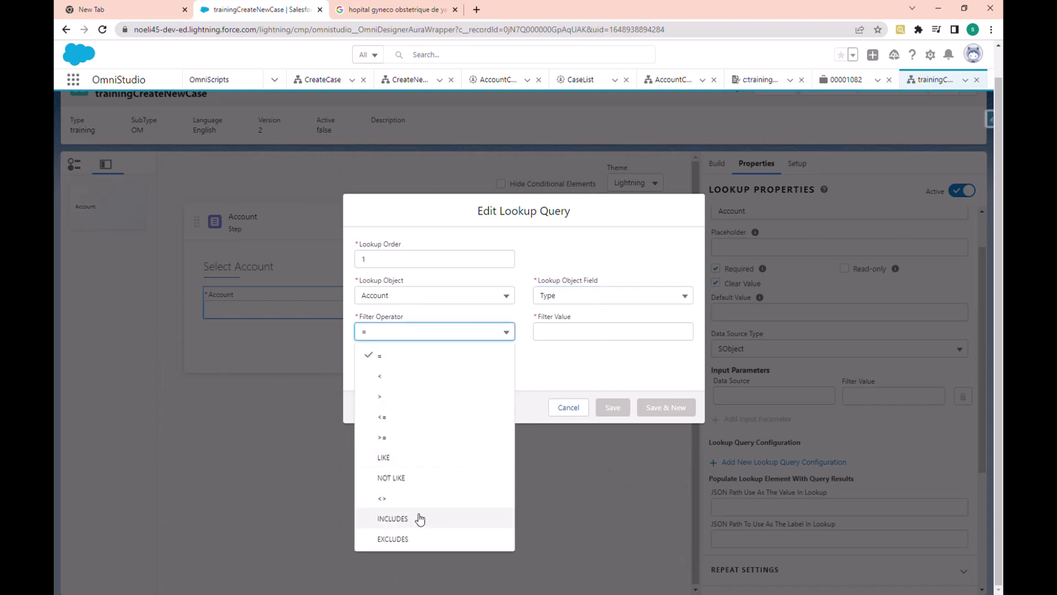
left_click(395, 457)
left_click(569, 339)
type("C")
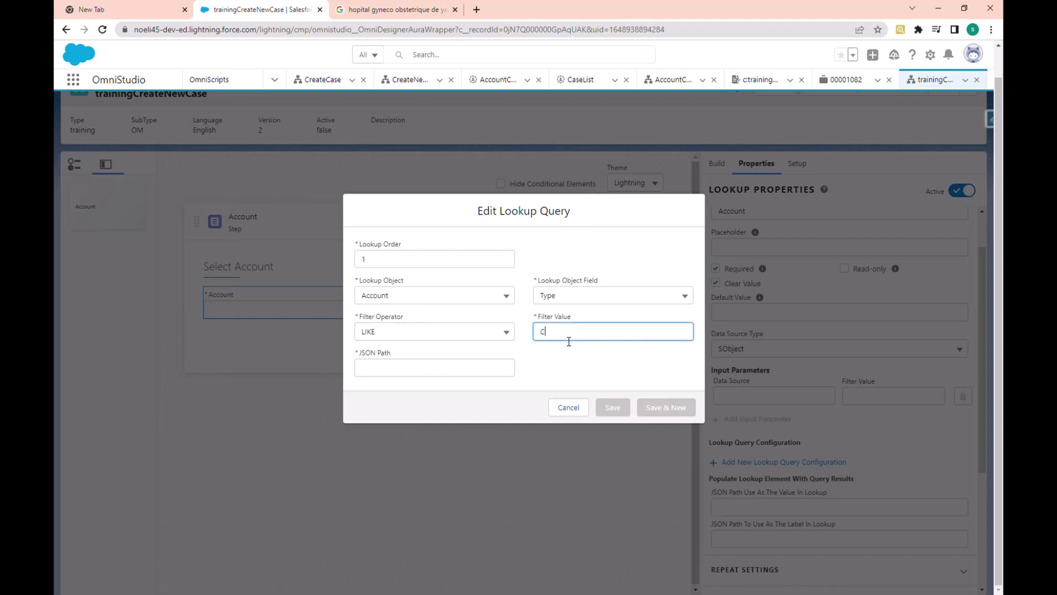
type("ustomer")
key("Home")
type("'")
key("BackSpace")
key("BackSpace")
type("'")
left_click(584, 358)
Set the lookup query's JSON path to accounts and save the query
left_click(392, 367)
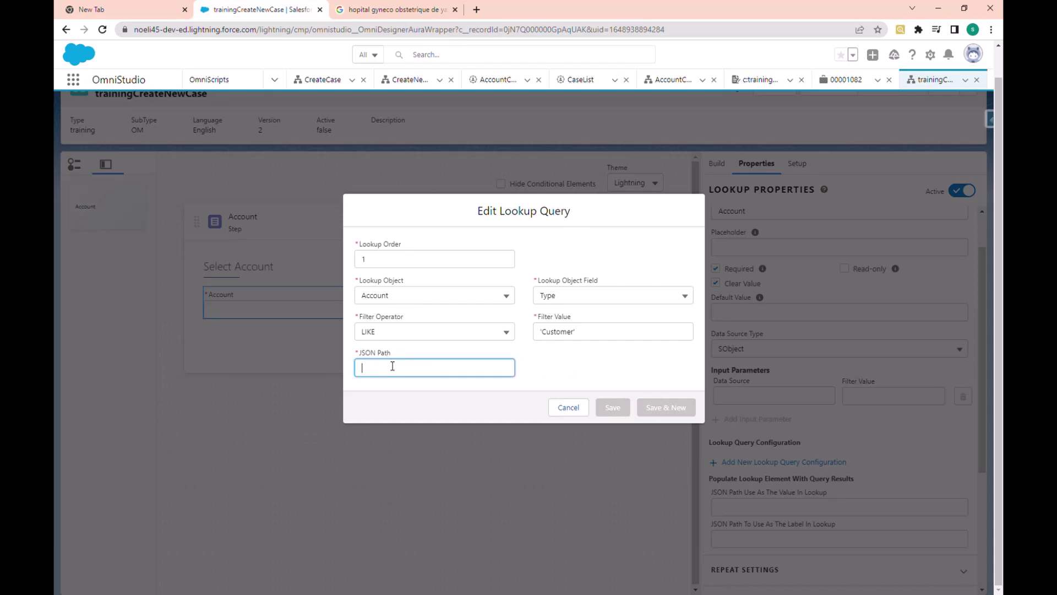
type("accounts")
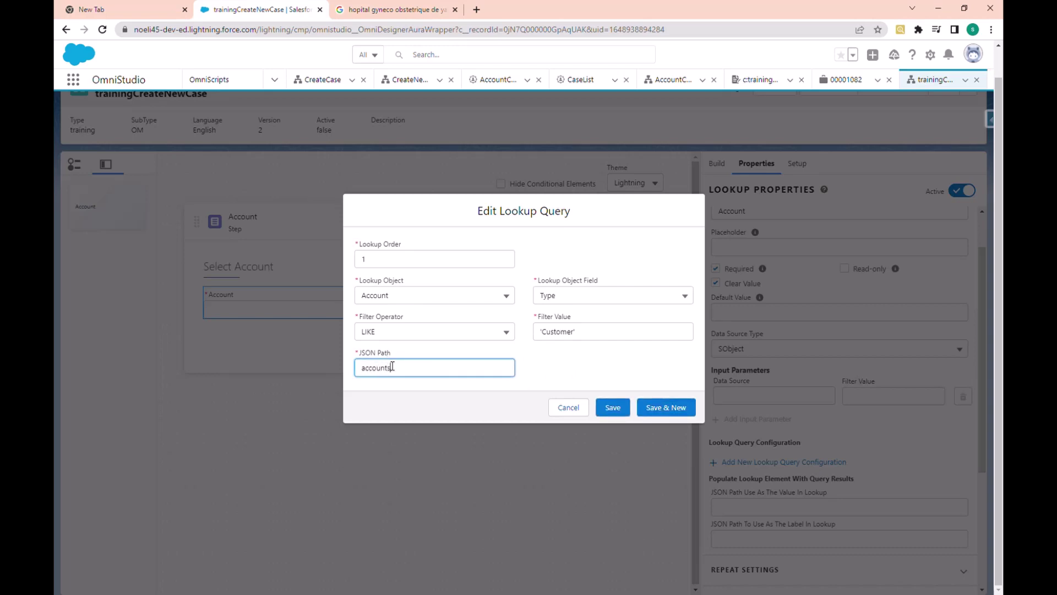
left_click(391, 385)
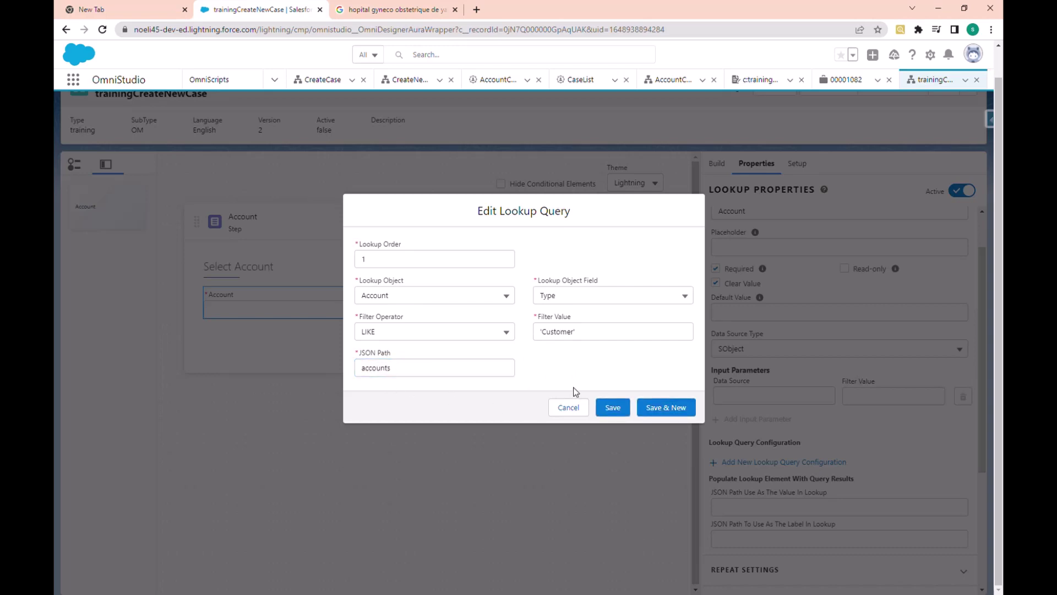
left_click(611, 408)
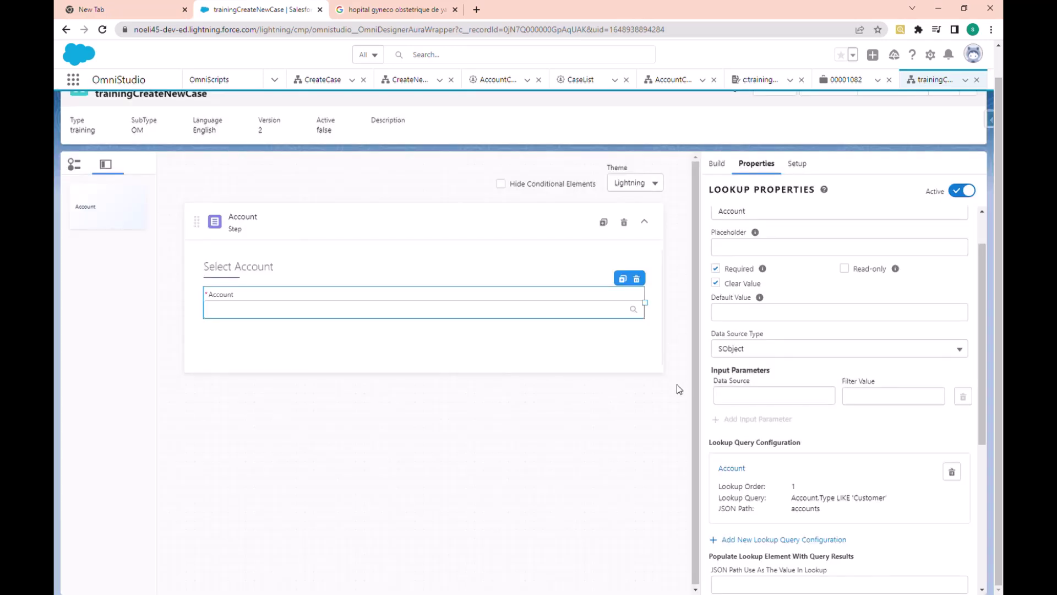
Set the JSON path used as the value in the AccountId lookup to accounts:Id
scroll(747, 465, "down", 3)
left_click(745, 359)
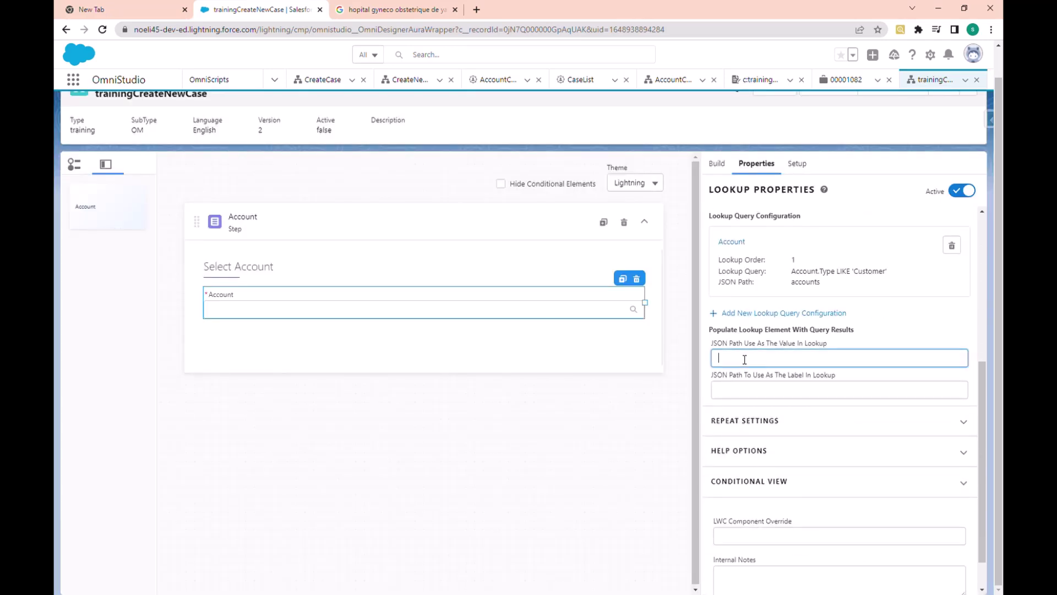
type("account")
type("s:Id")
Set the JSON path used as the label in the AccountId lookup to accounts:Name
left_click(763, 394)
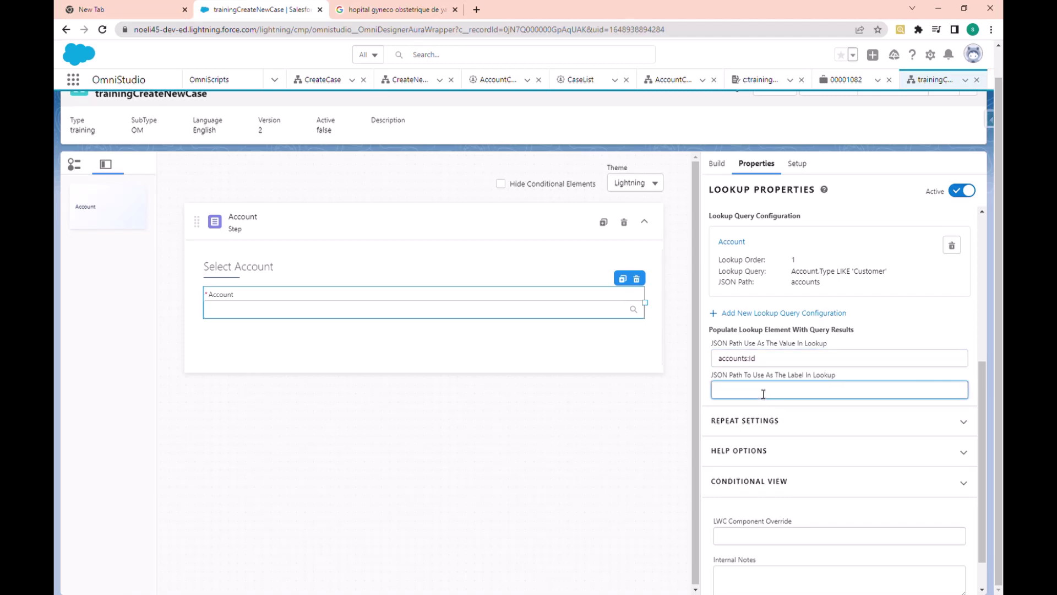
type("accounts:name")
key("BackSpace")
key("BackSpace")
key("BackSpace")
key("BackSpace")
type("Name")
left_click(772, 412)
Preview the OmniScript, examine the accounts offered by the Account lookup, and return to the design view
scroll(754, 276, "up", 8)
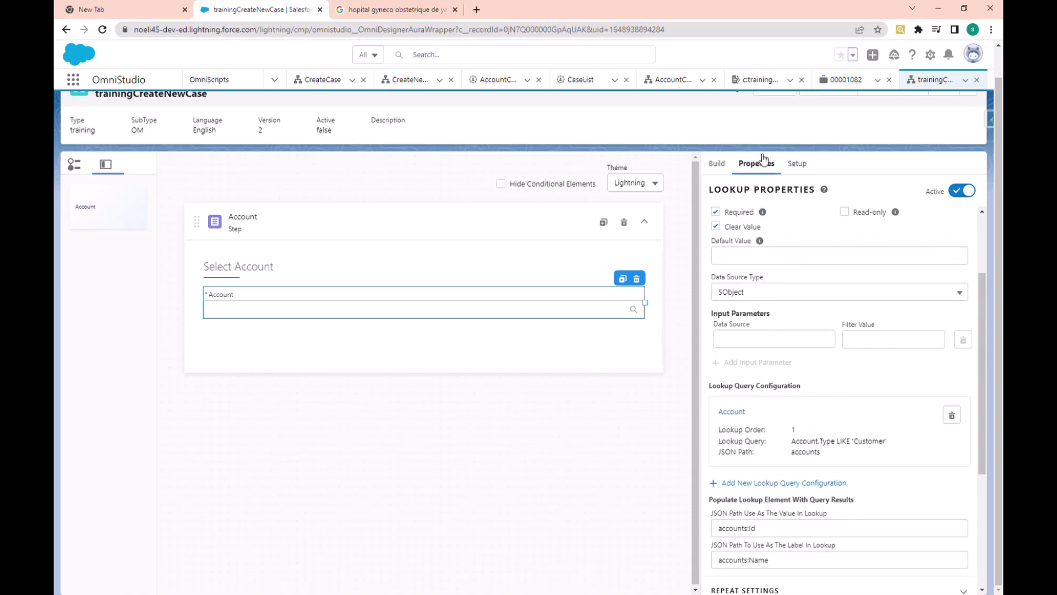
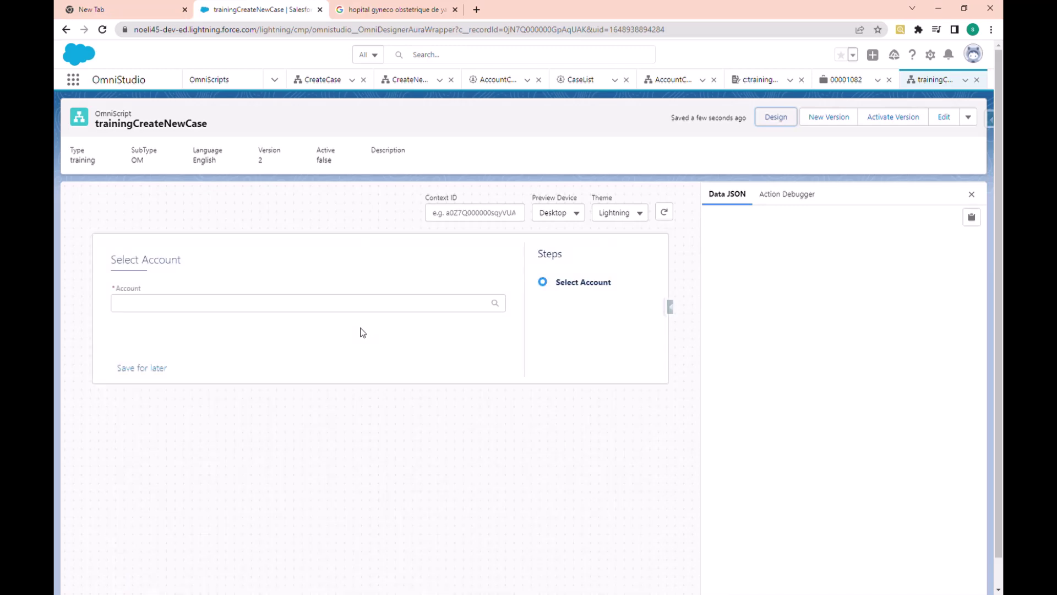
left_click(271, 305)
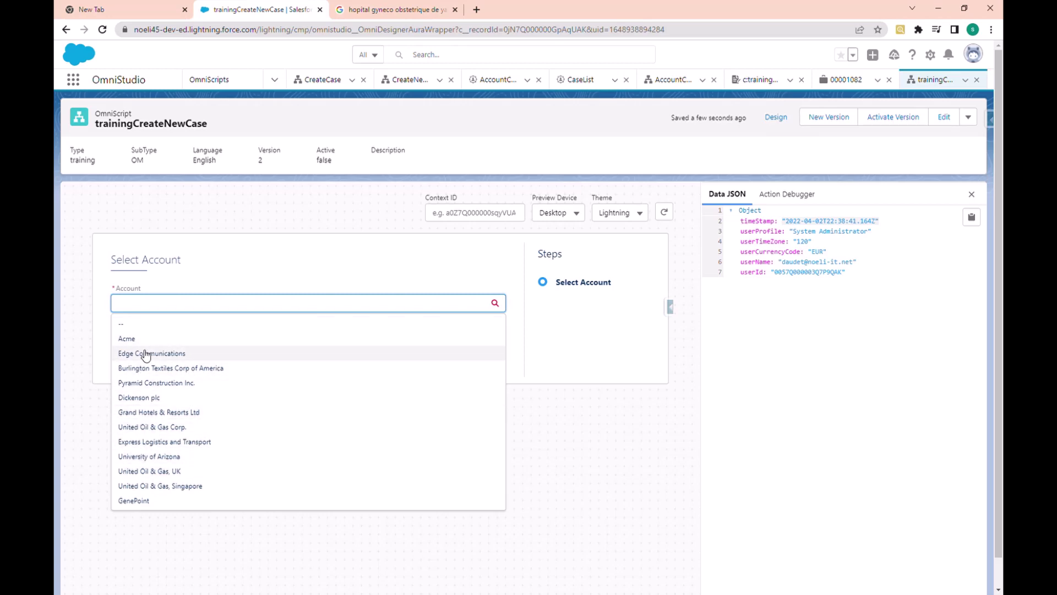
scroll(495, 416, "down", 1)
left_click(543, 405)
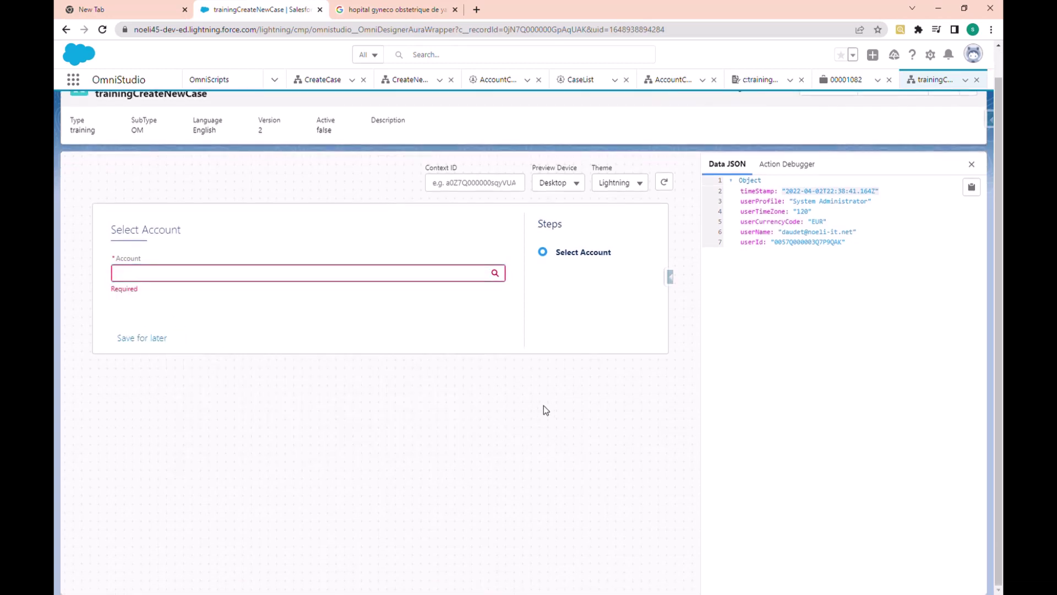
scroll(660, 337, "up", 1)
left_click(776, 118)
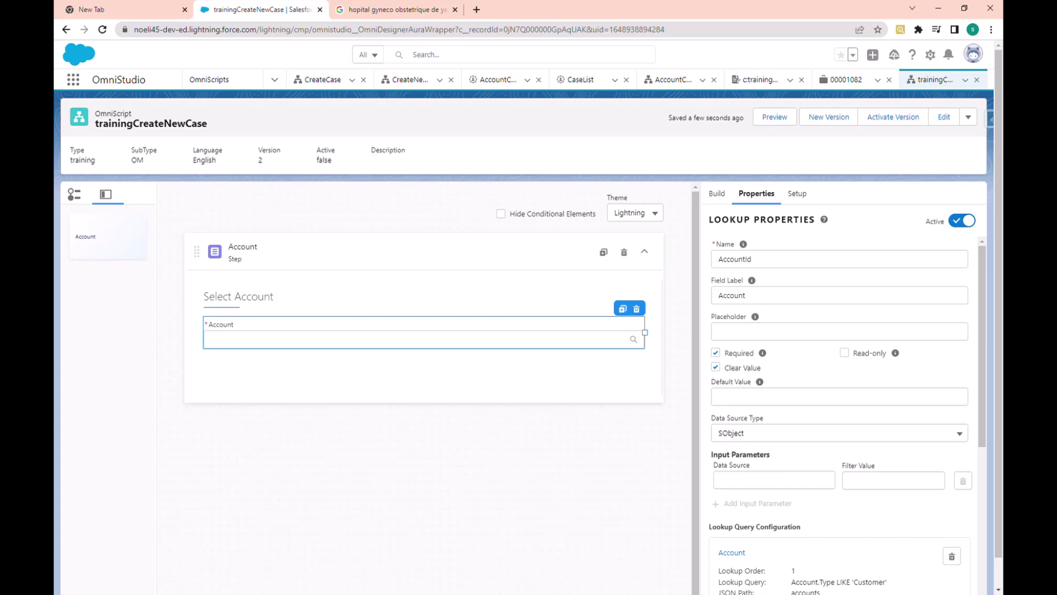
Add a new Step element to the OmniScript below the Account step
left_click(716, 194)
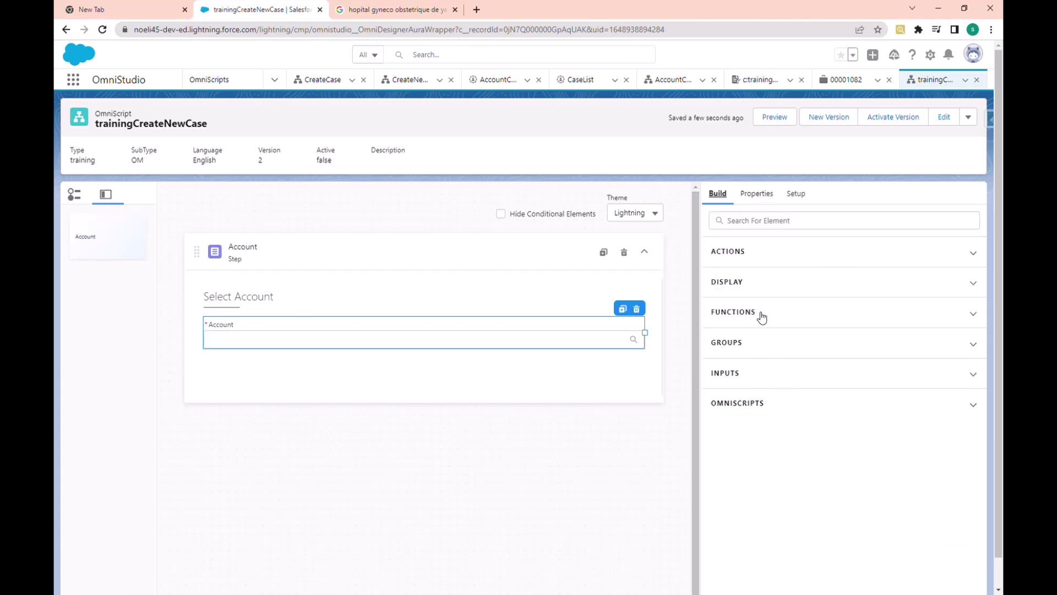
left_click(744, 281)
left_click(745, 281)
left_click(741, 347)
scroll(771, 429, "down", 1)
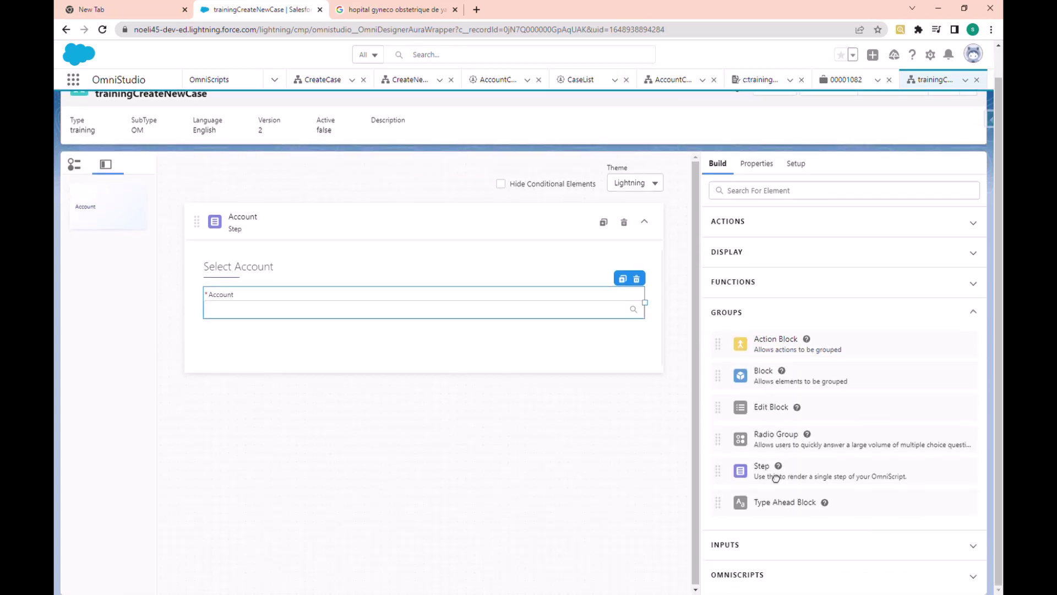
left_click_drag(776, 475, 308, 397)
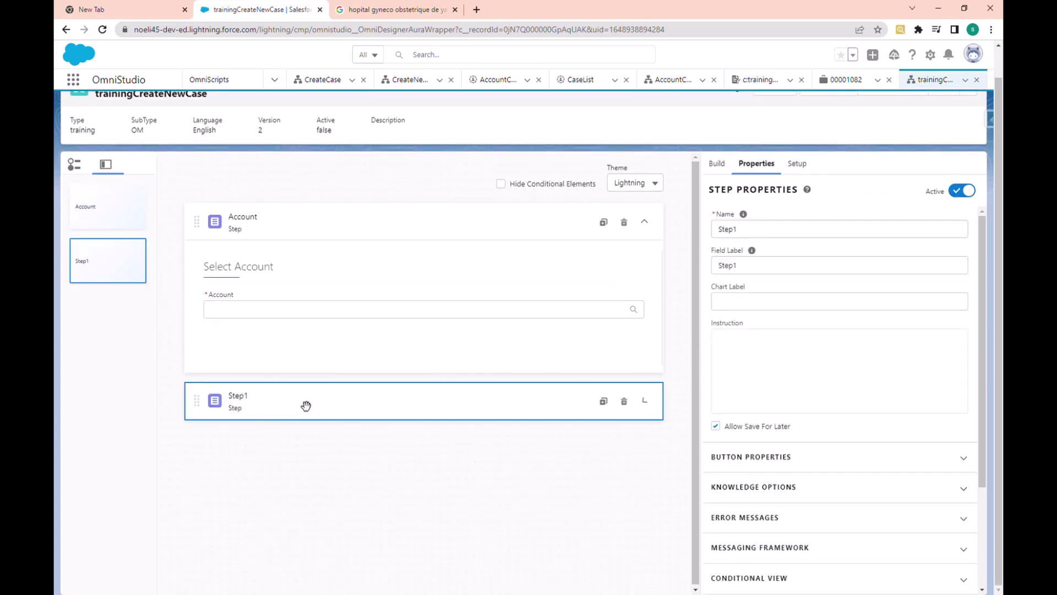
Rename the new step as Case
double_click(738, 236)
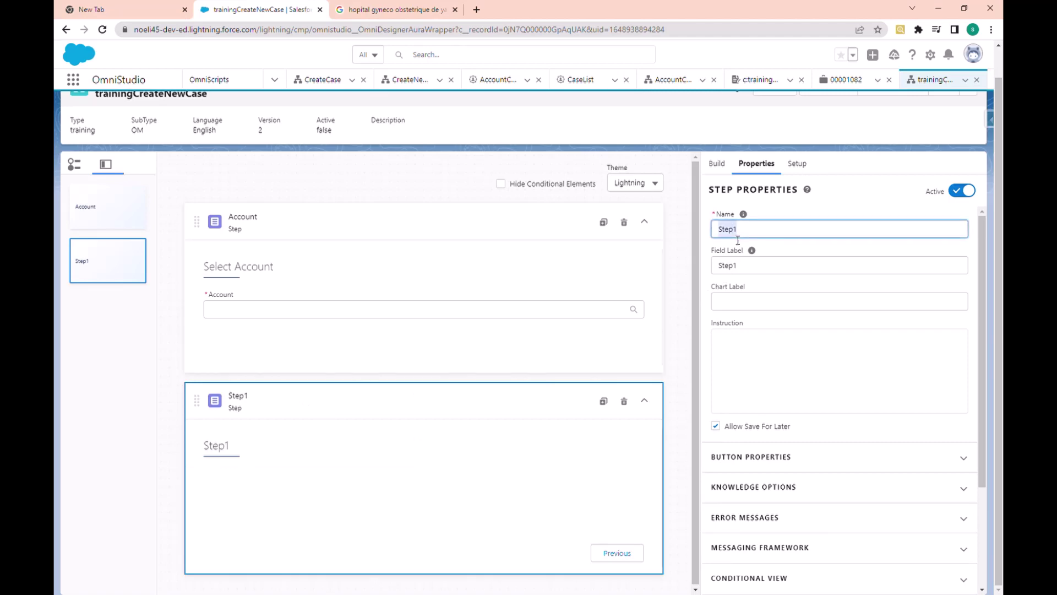
key("BackSpace")
type("Case")
left_click(798, 208)
Set the Case step's field label to "Create New Case"
left_click(740, 268)
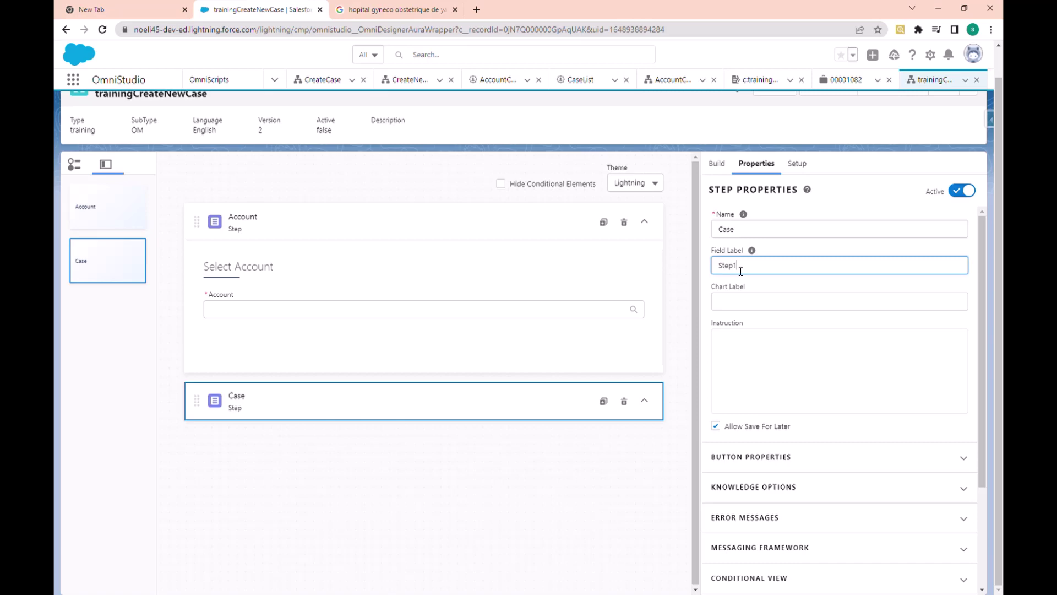
double_click(741, 271)
key("BackSpace")
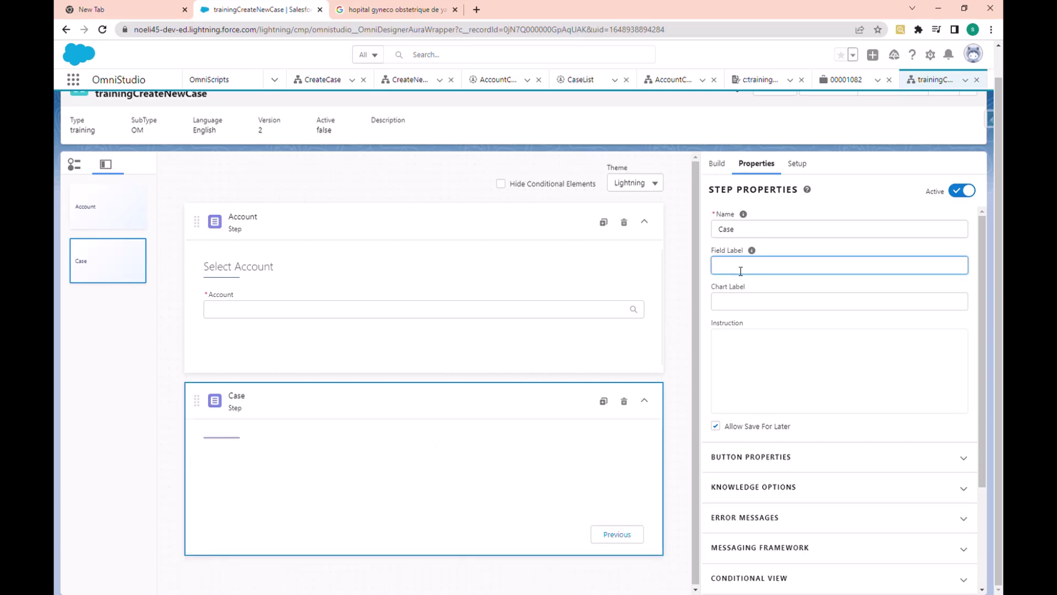
type("Create New Case")
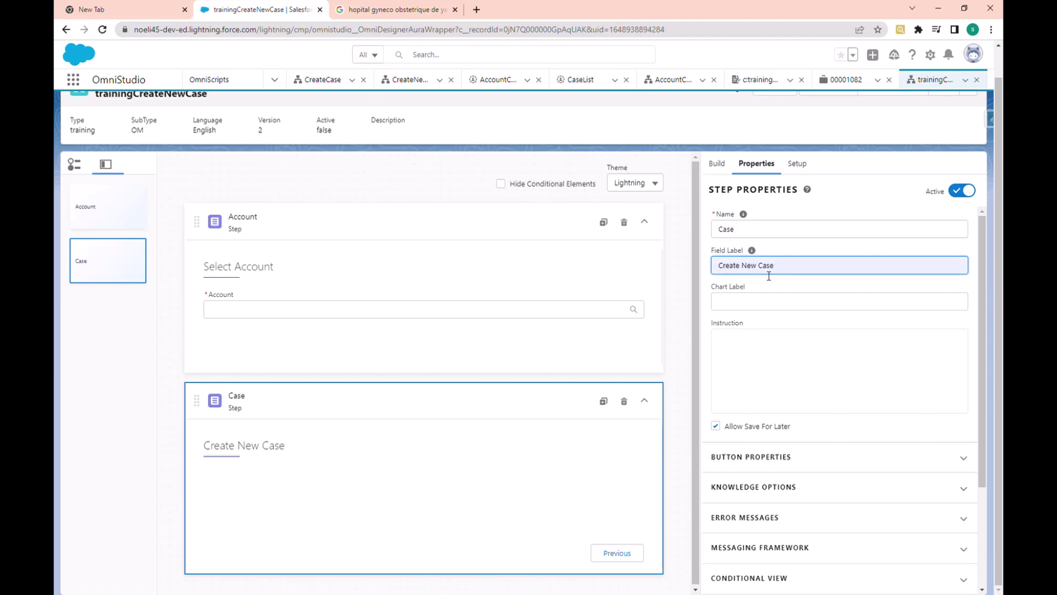
left_click(789, 291)
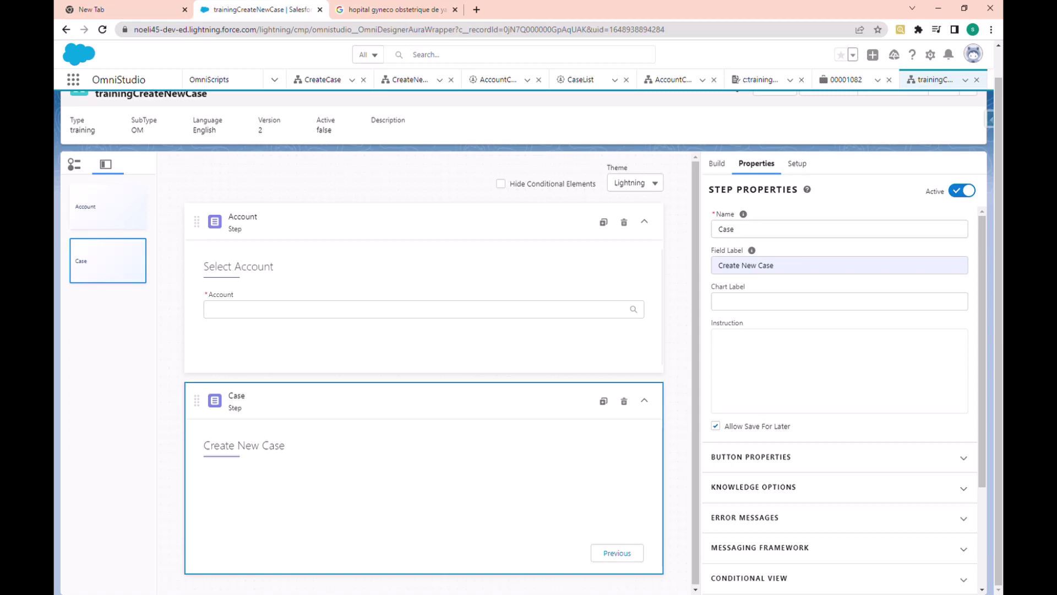
Add a Text input element inside the Case step, below its heading
left_click(716, 164)
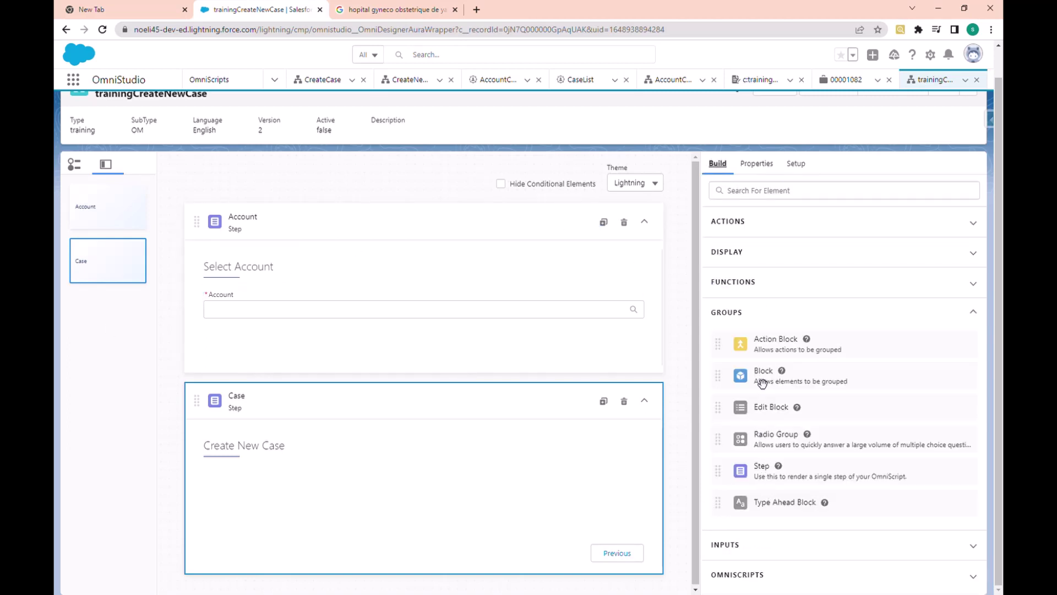
left_click(733, 313)
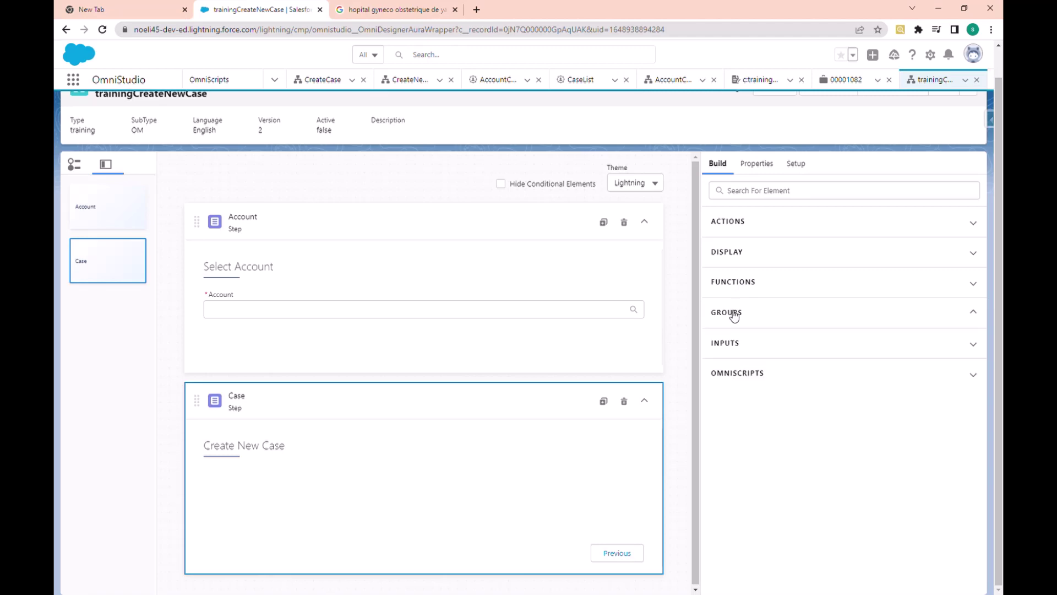
left_click(732, 343)
scroll(729, 446, "down", 8)
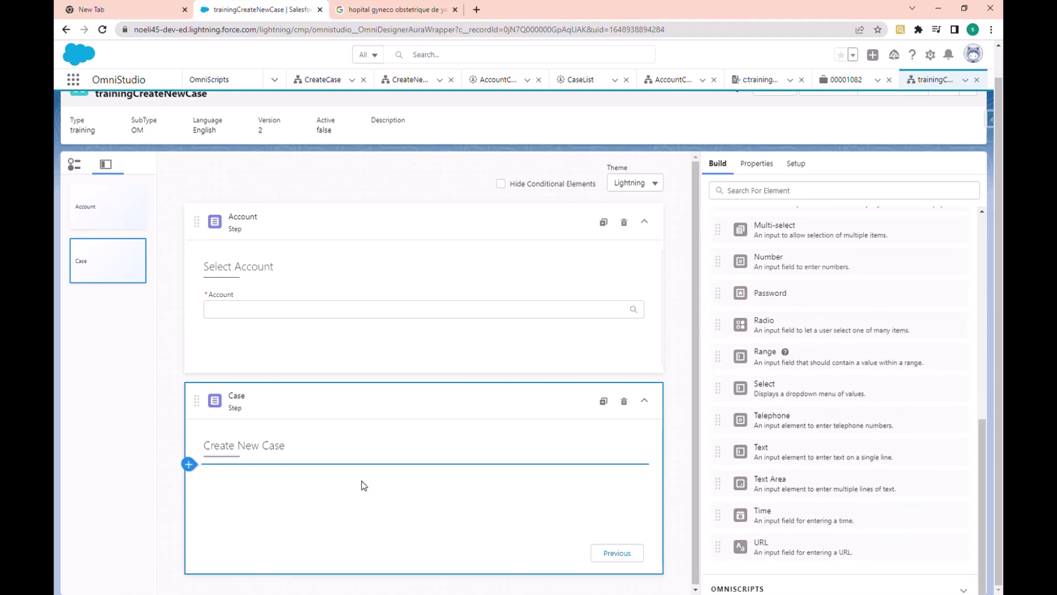
left_click_drag(362, 485, 361, 484)
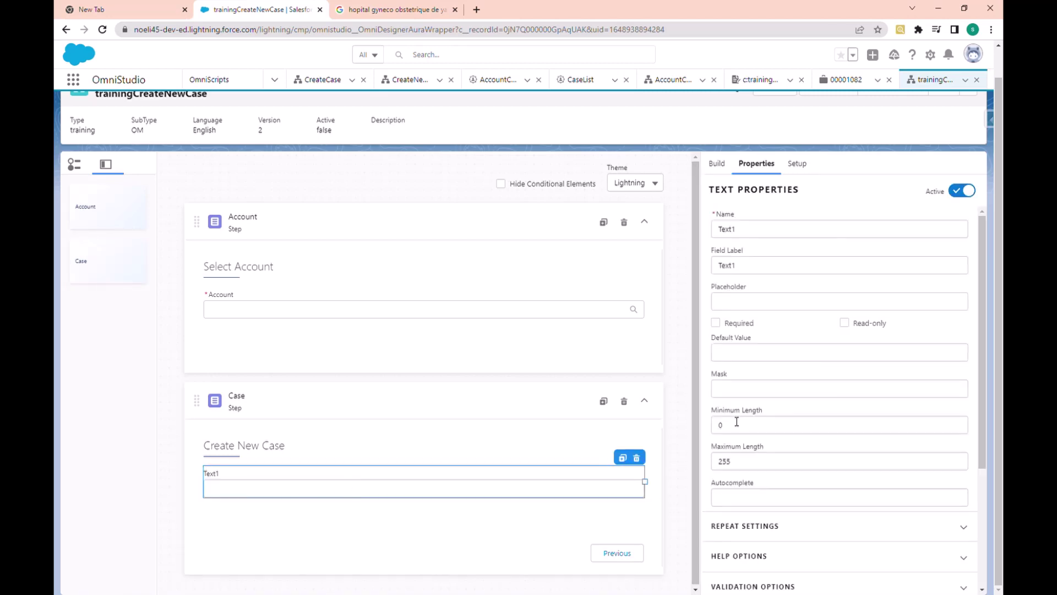
Rename the new text element as Subject
double_click(727, 229)
type("S")
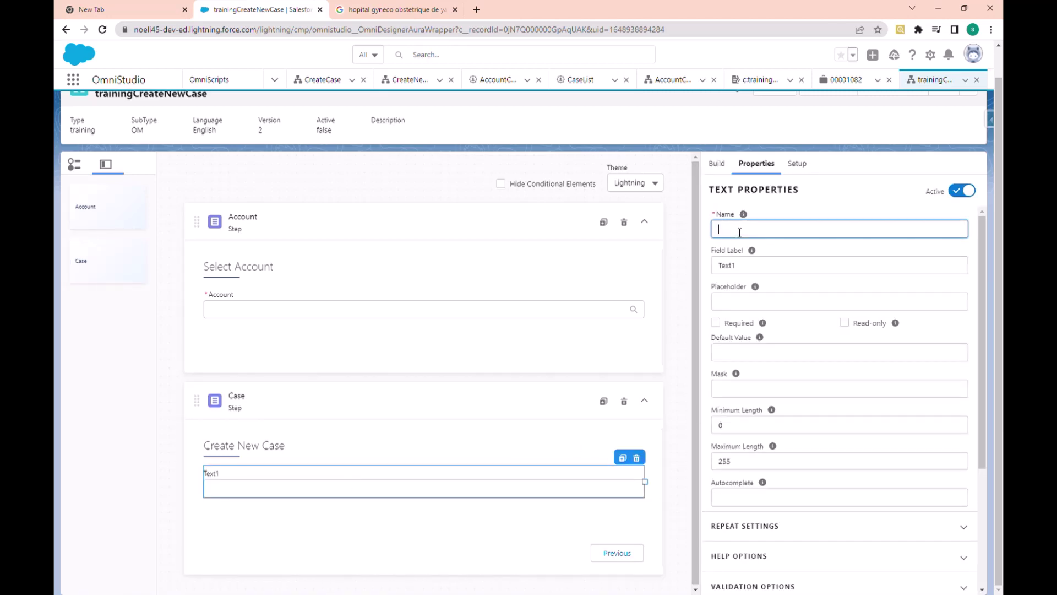
type("ubject")
Set the Subject element's field label to "Case Subject" and make the field required
left_click_drag(749, 273, 708, 276)
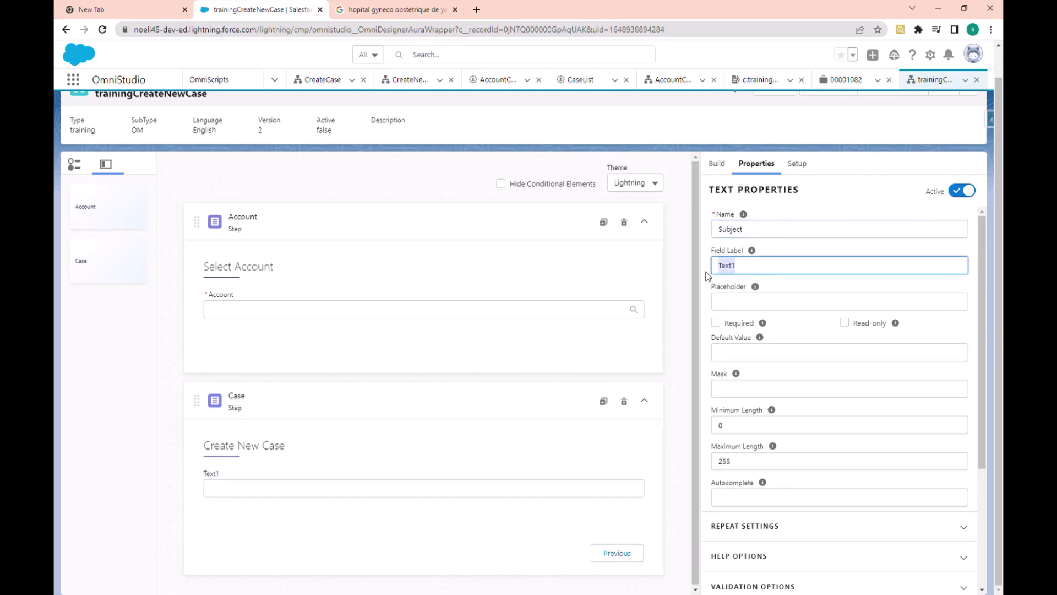
key("BackSpace")
type("Case")
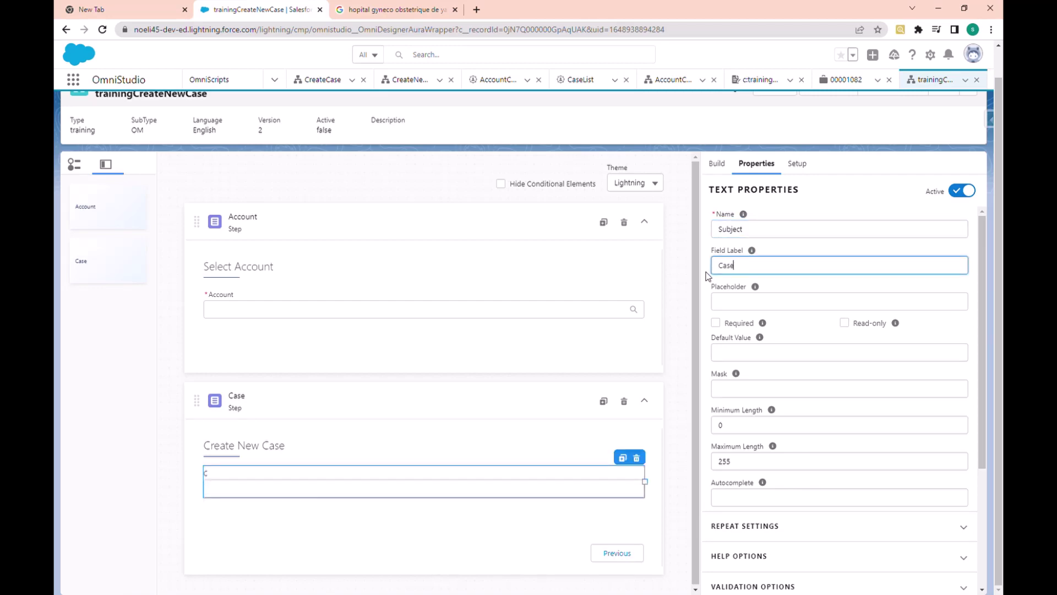
type(" Subject")
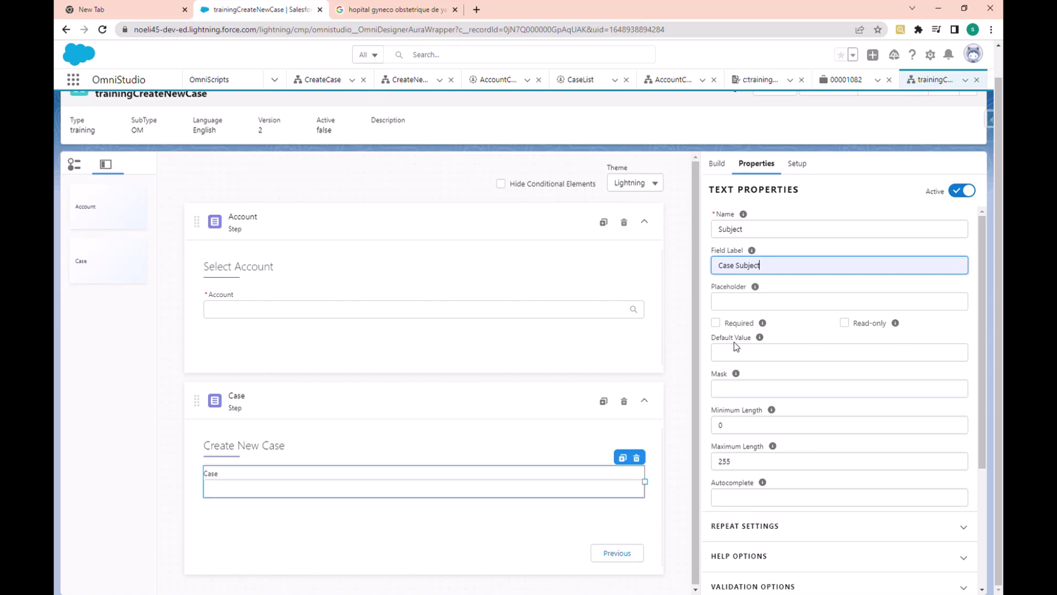
left_click(718, 323)
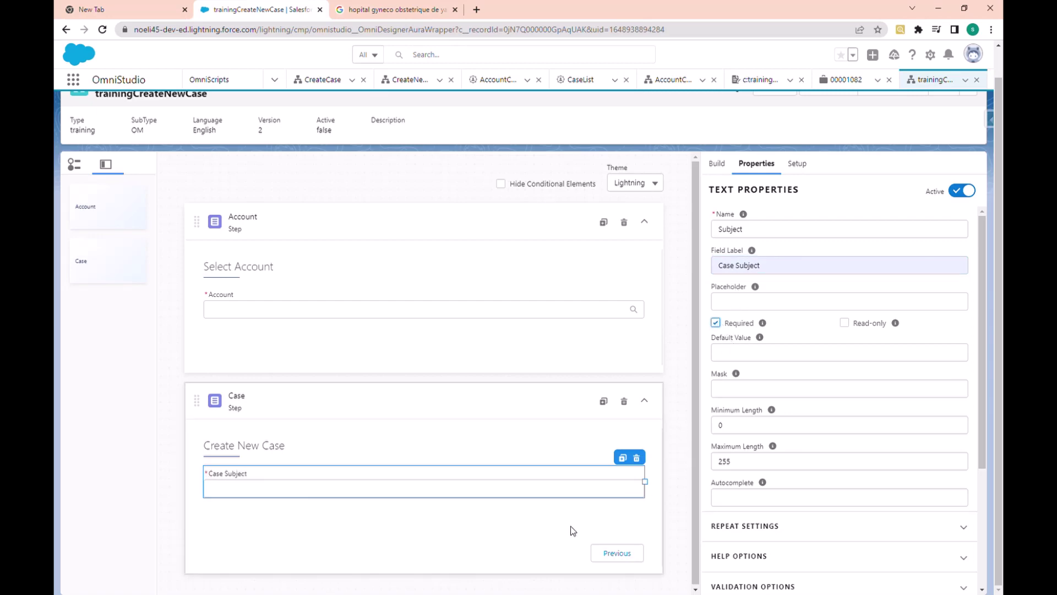
Add a second Text input below Case Subject in the Case step and name it Description
left_click(716, 163)
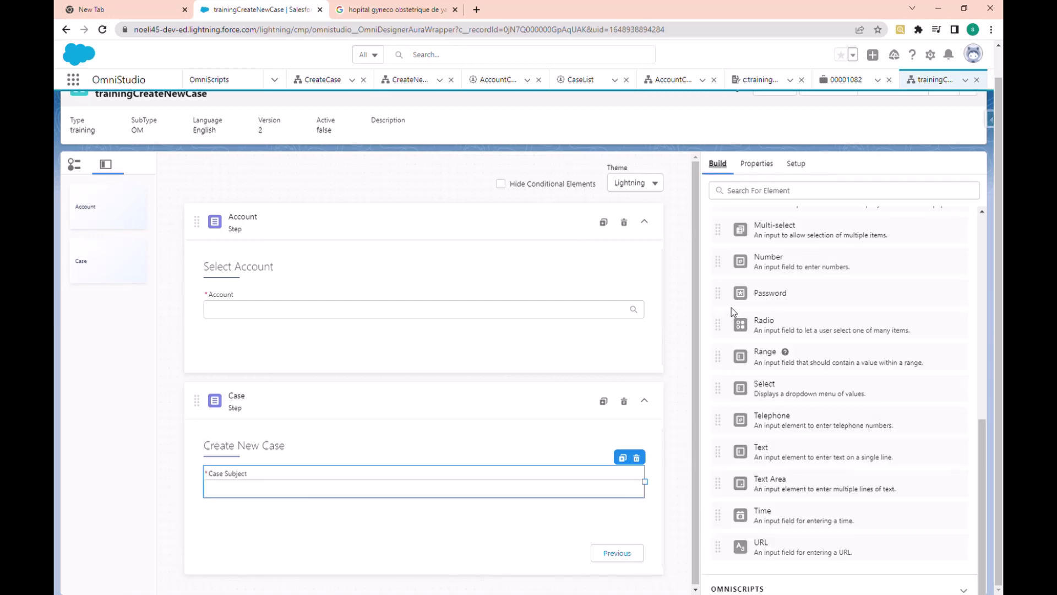
left_click_drag(776, 463, 468, 526)
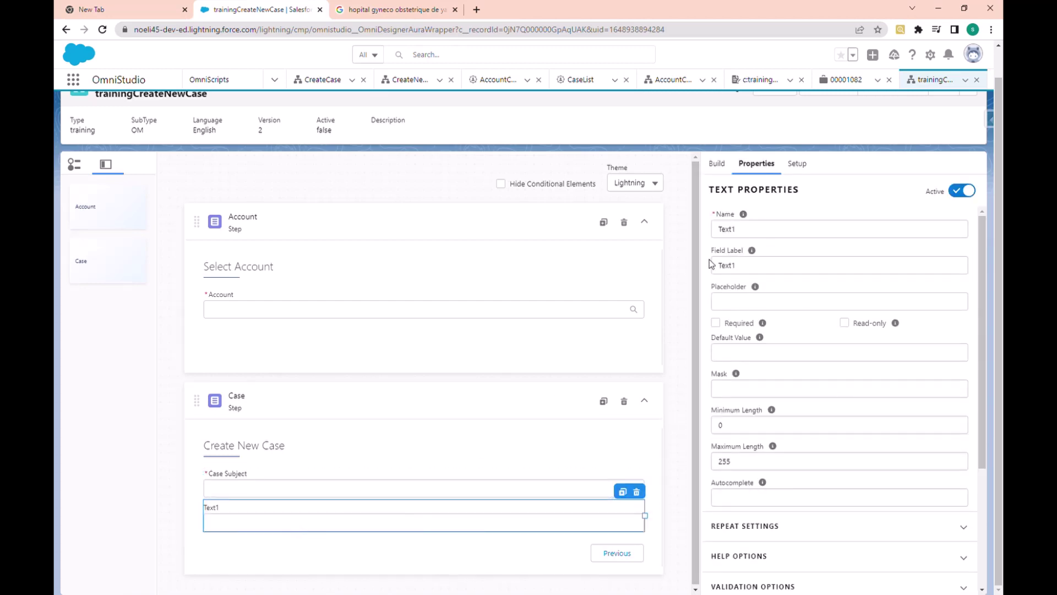
left_click(741, 236)
double_click(741, 236)
type("Case")
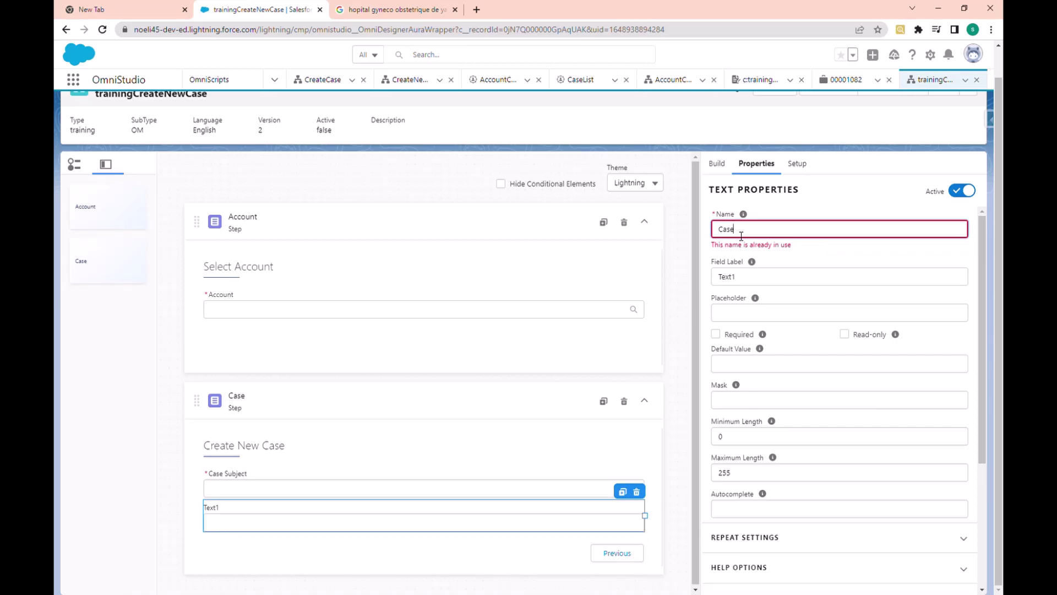
key("BackSpace")
key("BackSpace")
key("BackSpace")
type("Description")
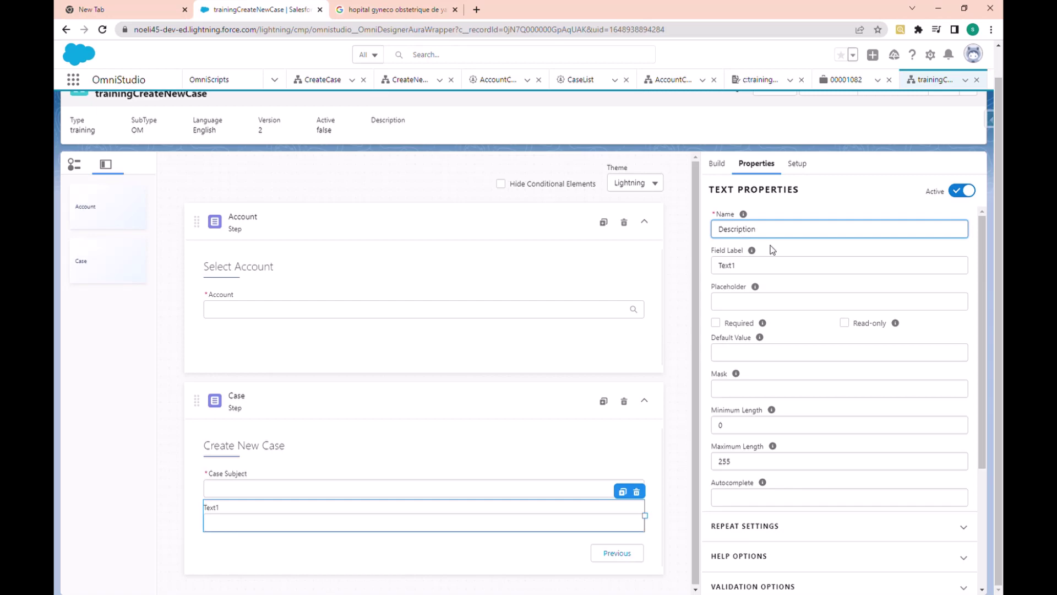
Set the Description element's field label to "Case Description"
double_click(738, 265)
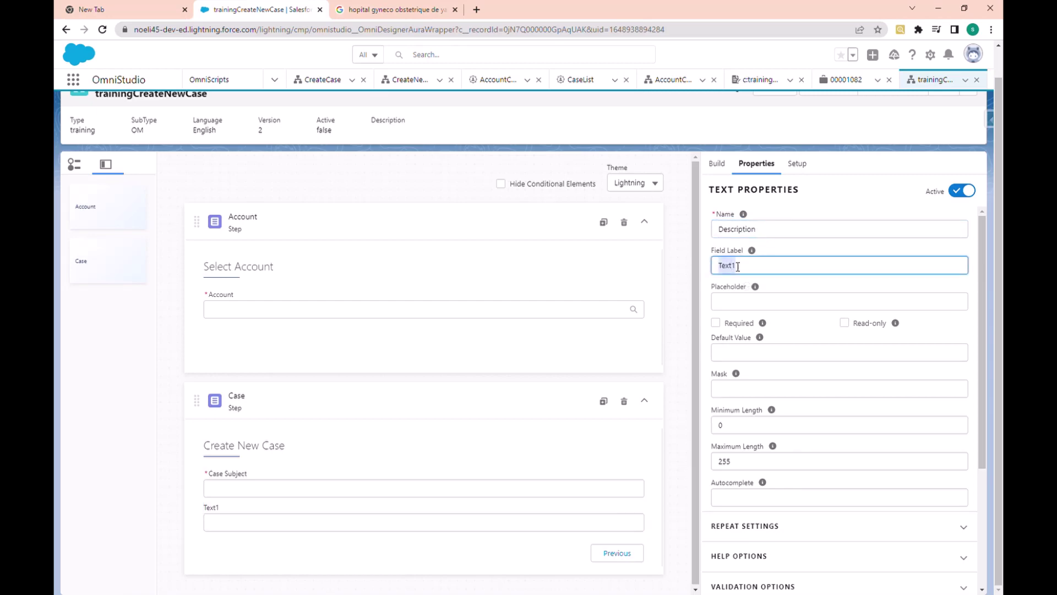
type("Case Description")
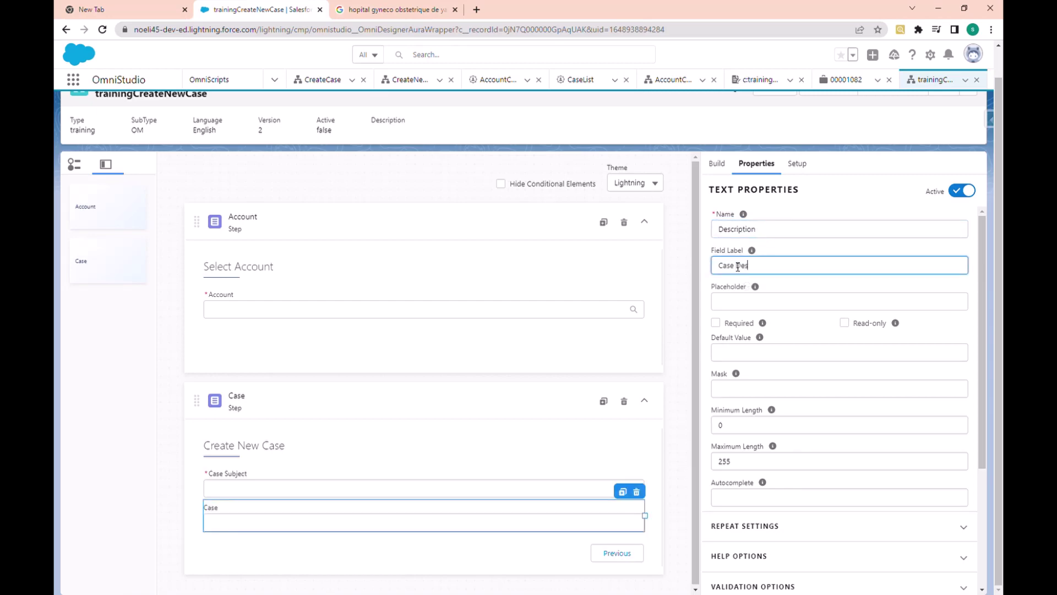
left_click(774, 280)
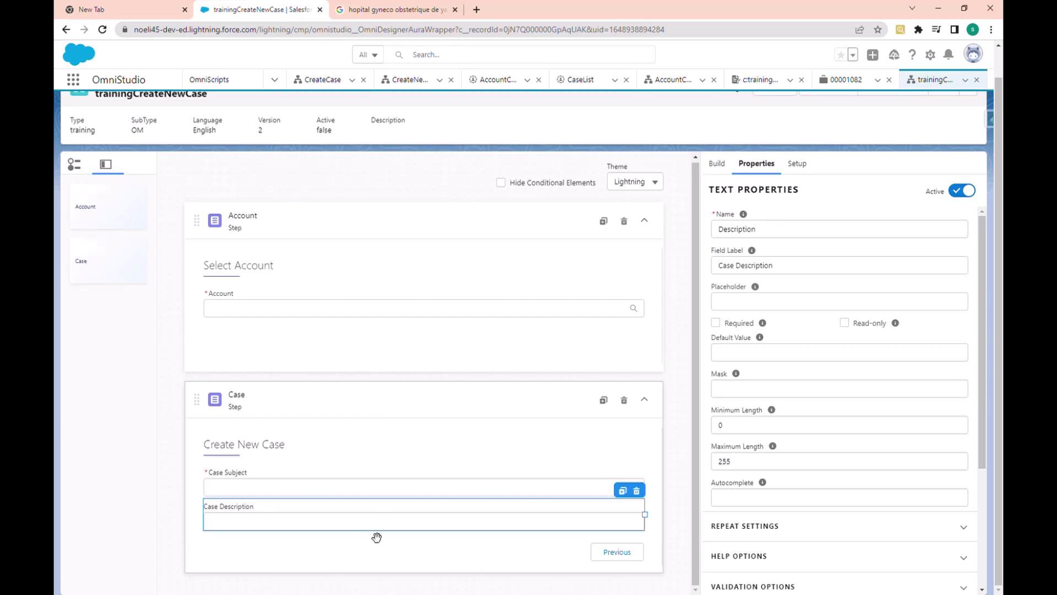
Add a DataRaptor Post Action to the OmniScript below the Case step
left_click(721, 168)
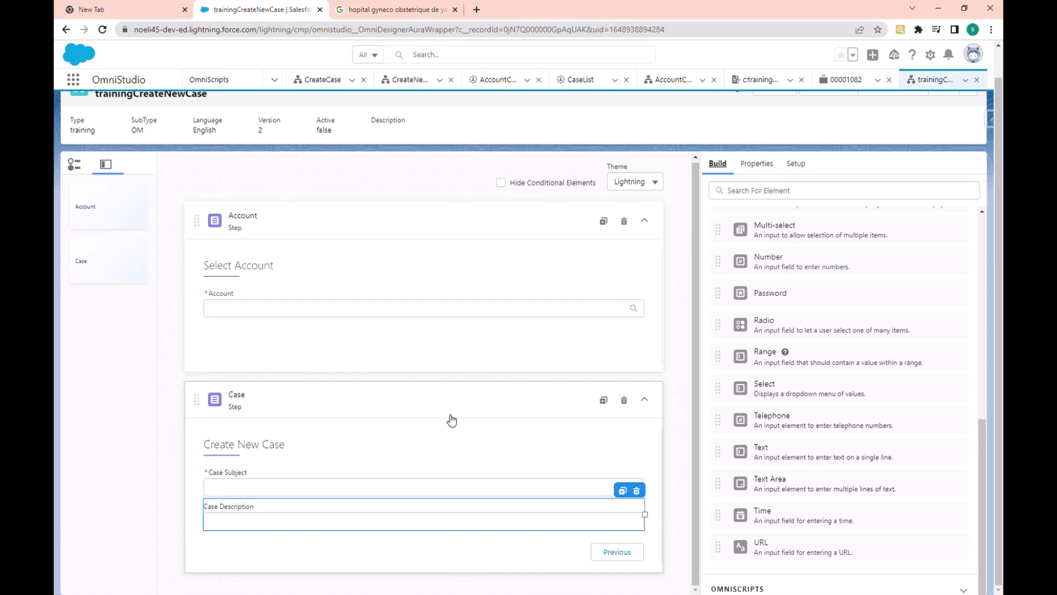
left_click(768, 167)
left_click(717, 163)
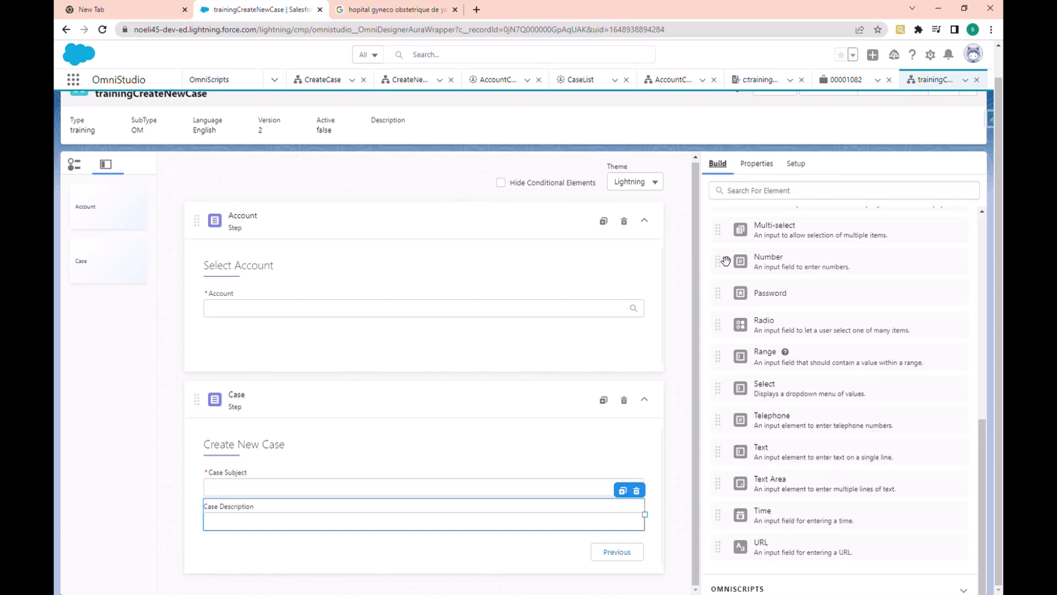
scroll(728, 246, "up", 8)
left_click(722, 343)
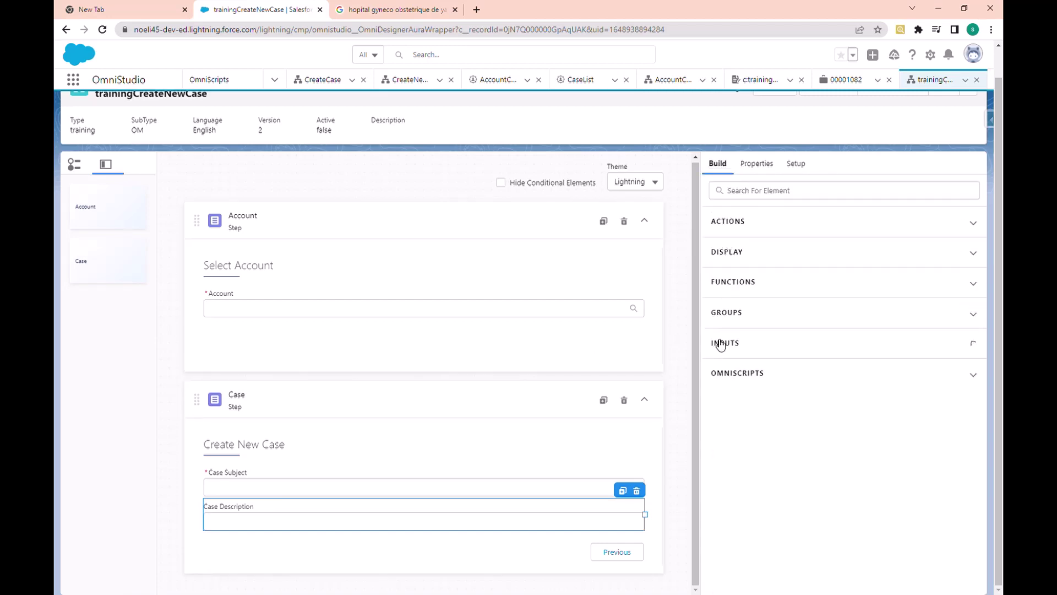
left_click(736, 227)
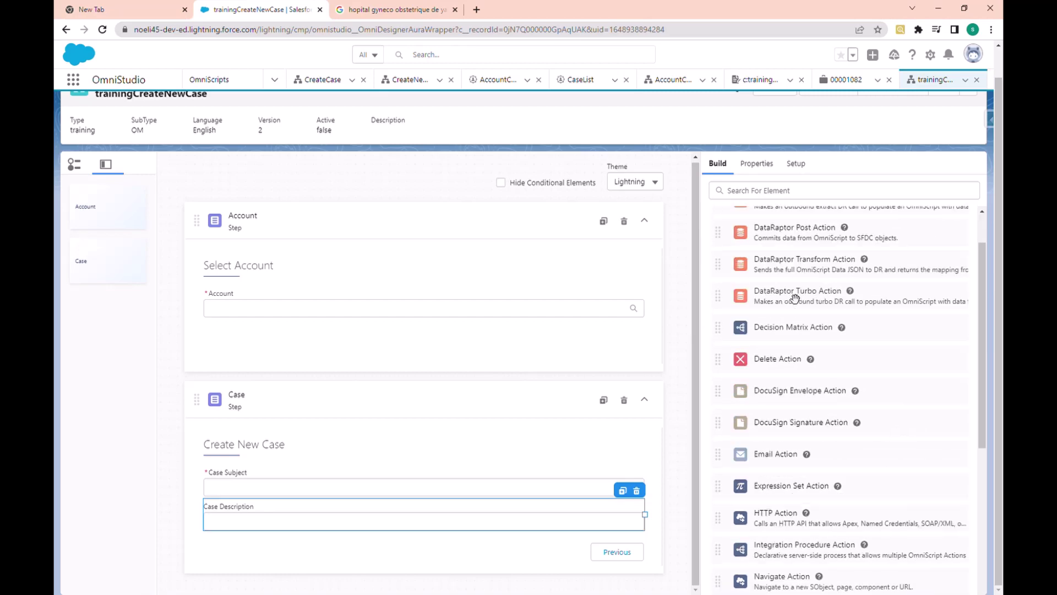
left_click_drag(806, 288, 448, 581)
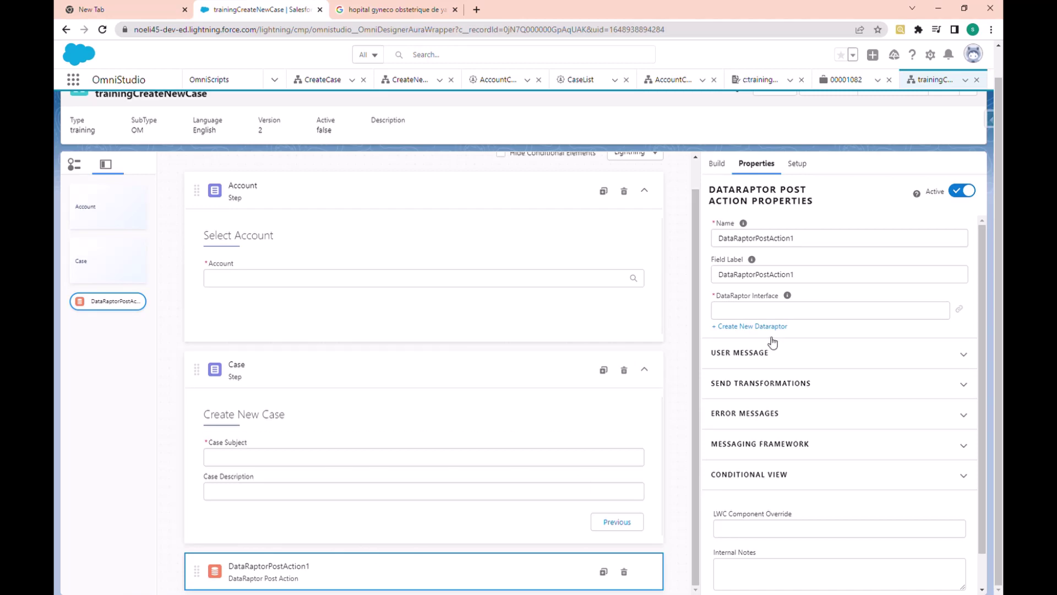
Rename the DataRaptor Post Action as CreateCase
double_click(769, 240)
key("BackSpace")
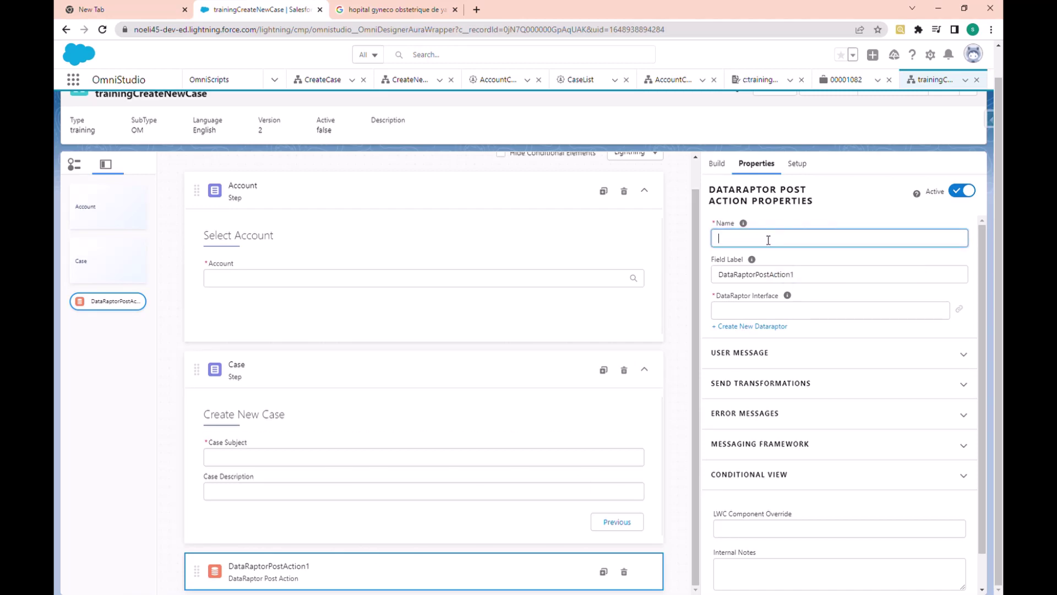
type("CreateCase")
left_click(776, 215)
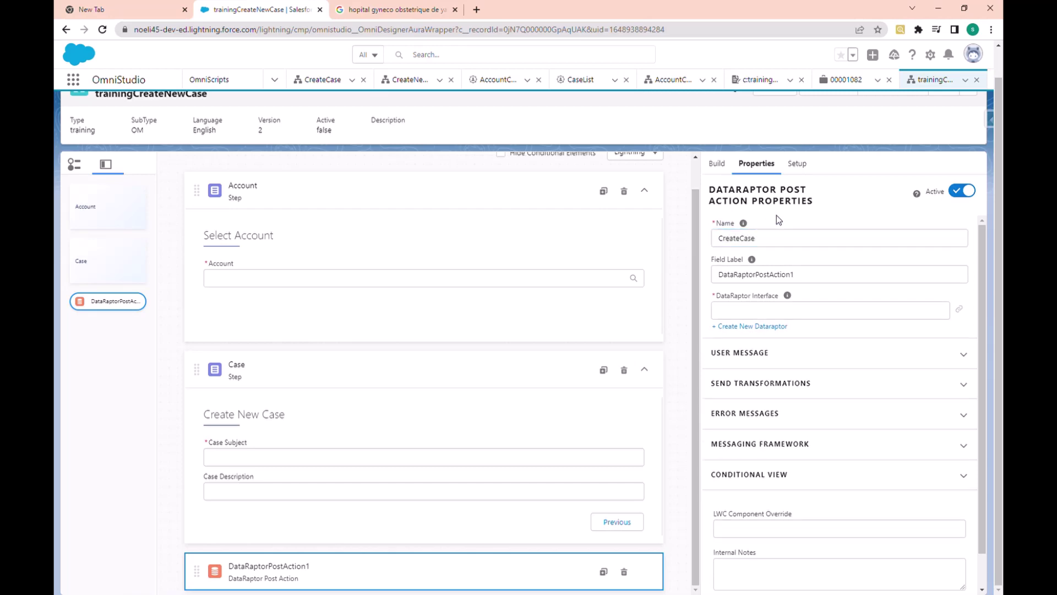
Create a new DataRaptor named TR_DR_CreateNewCase for the CreateCase action's DataRaptor interface
left_click(761, 311)
left_click(746, 331)
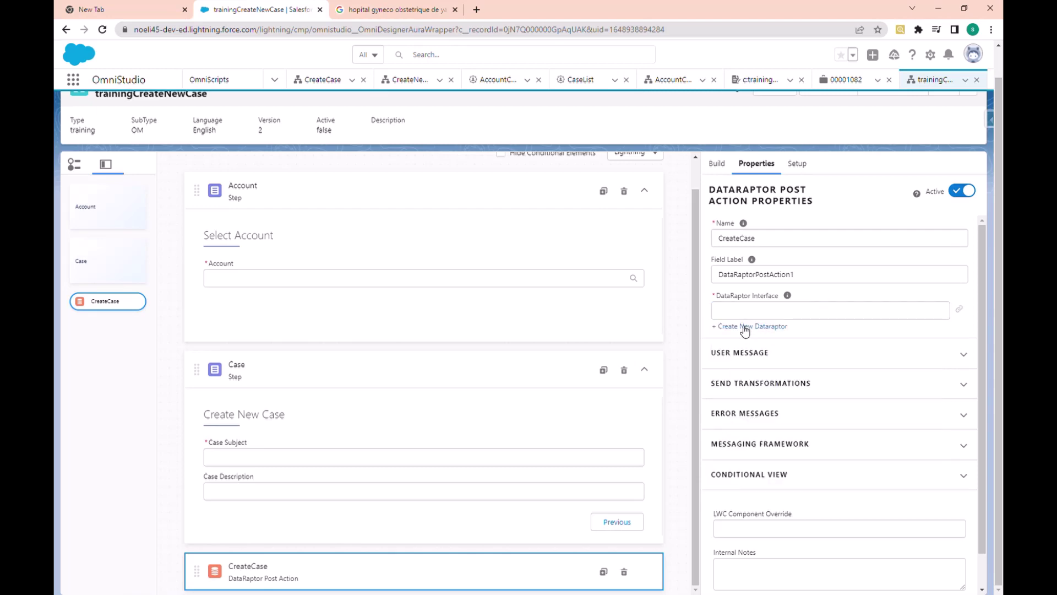
left_click(753, 338)
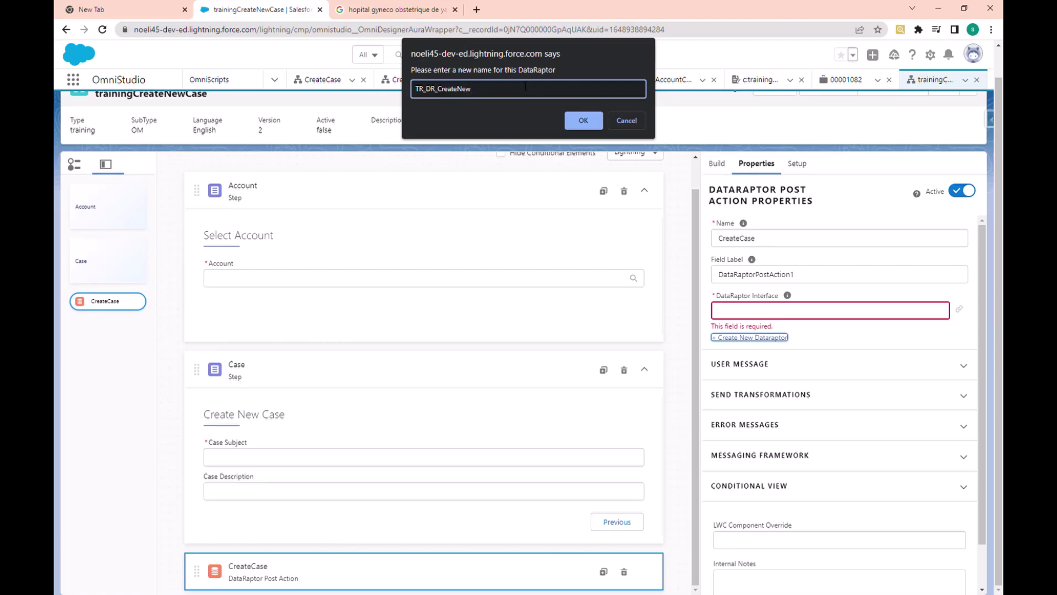
left_click(584, 121)
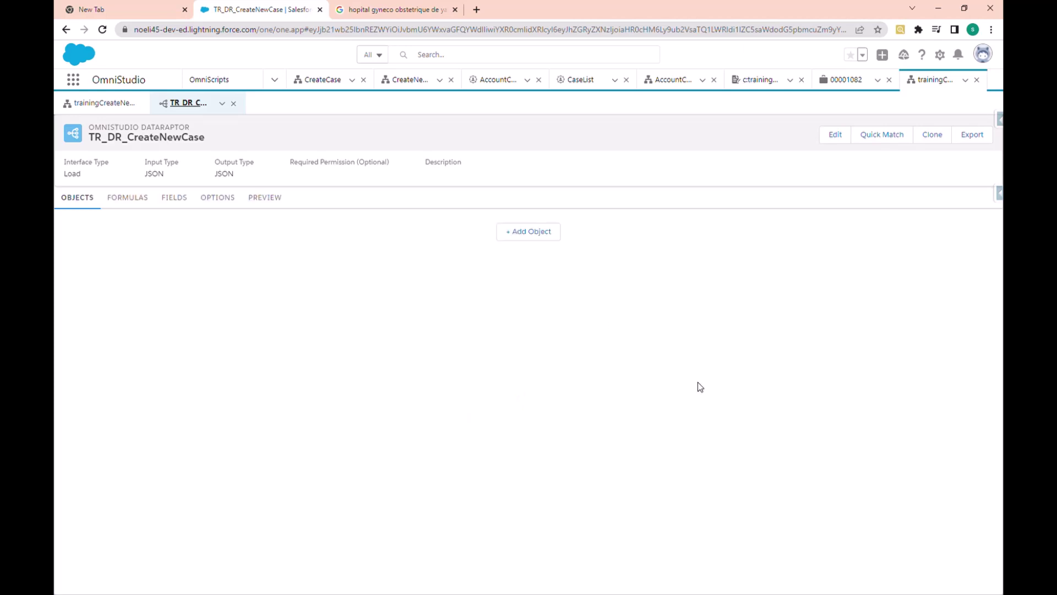
Add the Case object to the TR_DR_CreateNewCase DataRaptor
left_click(517, 231)
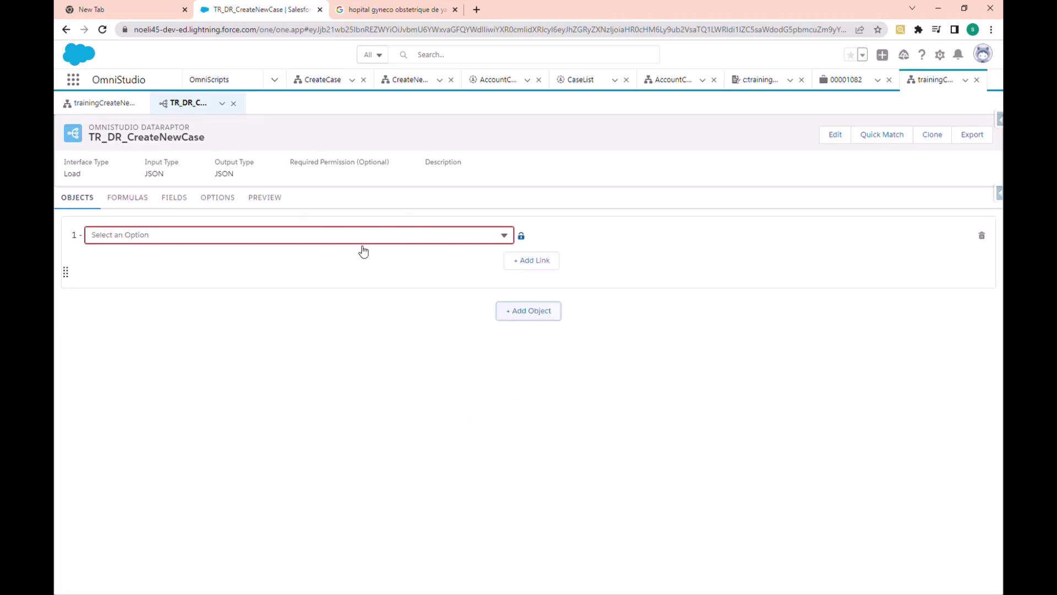
left_click(233, 236)
type("case")
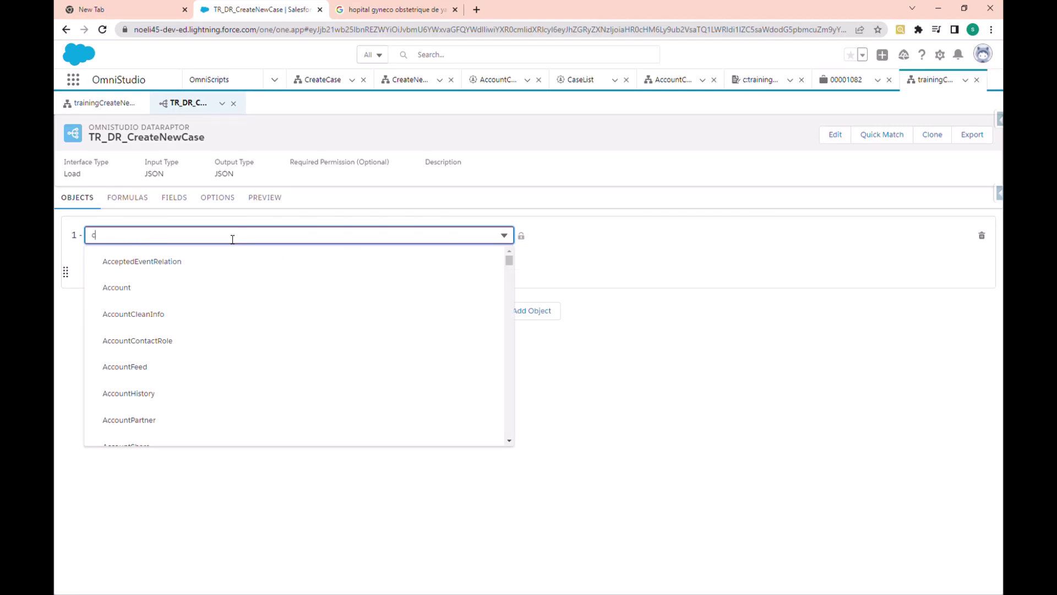
left_click(142, 363)
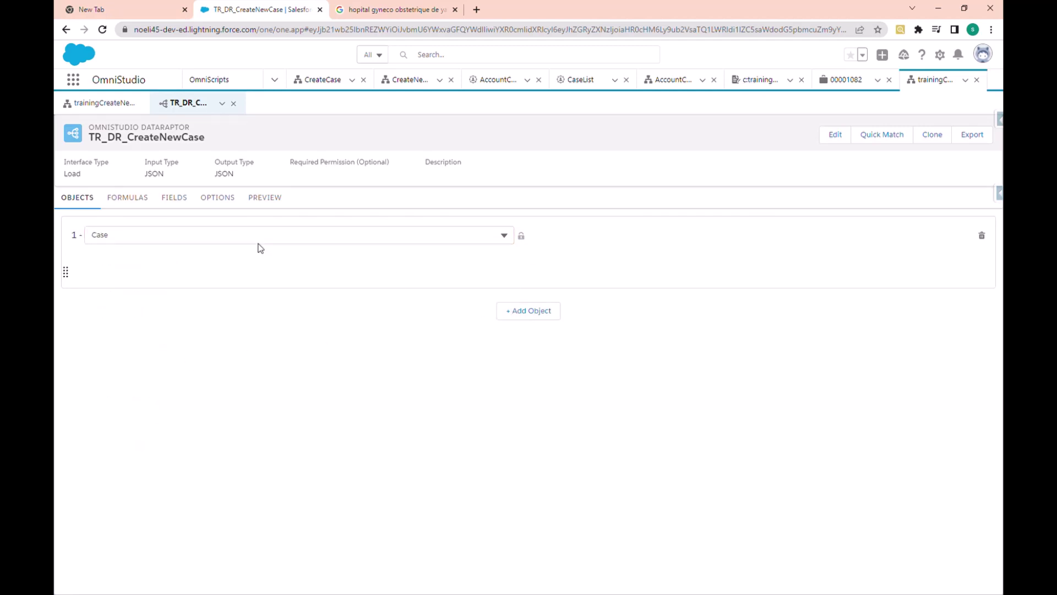
Delete the vlcTimeTracking through ContextId entries from the DataRaptor's input JSON, keeping only the Case and Account nodes
left_click(218, 200)
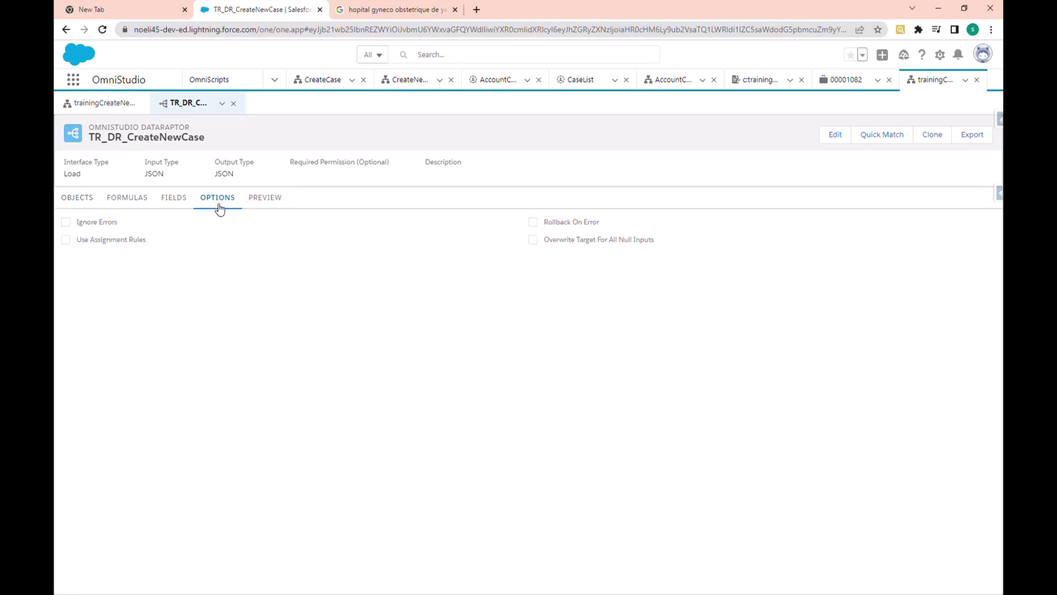
left_click(180, 199)
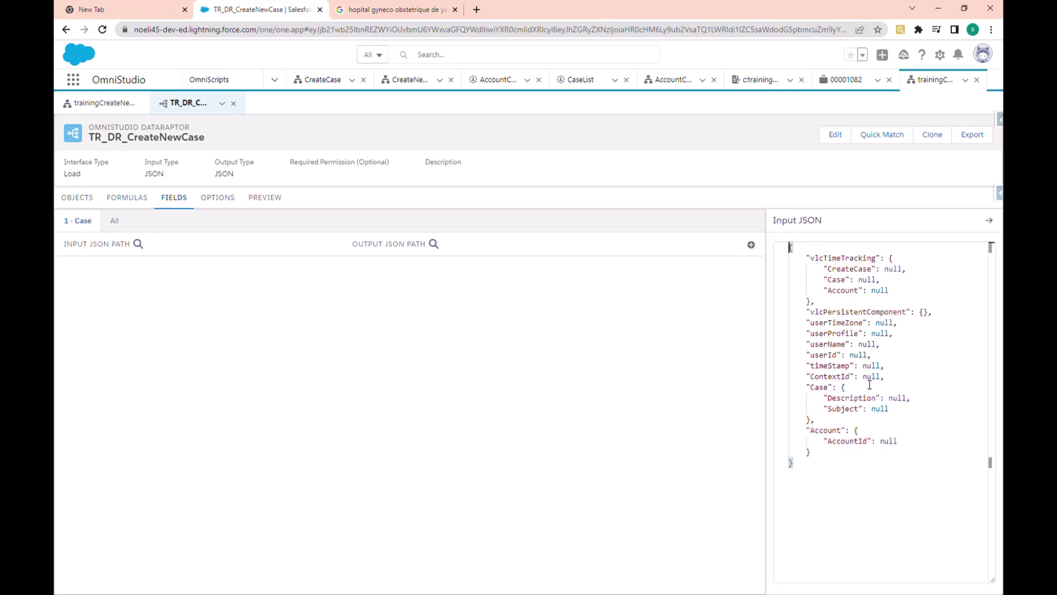
left_click_drag(895, 380, 794, 249)
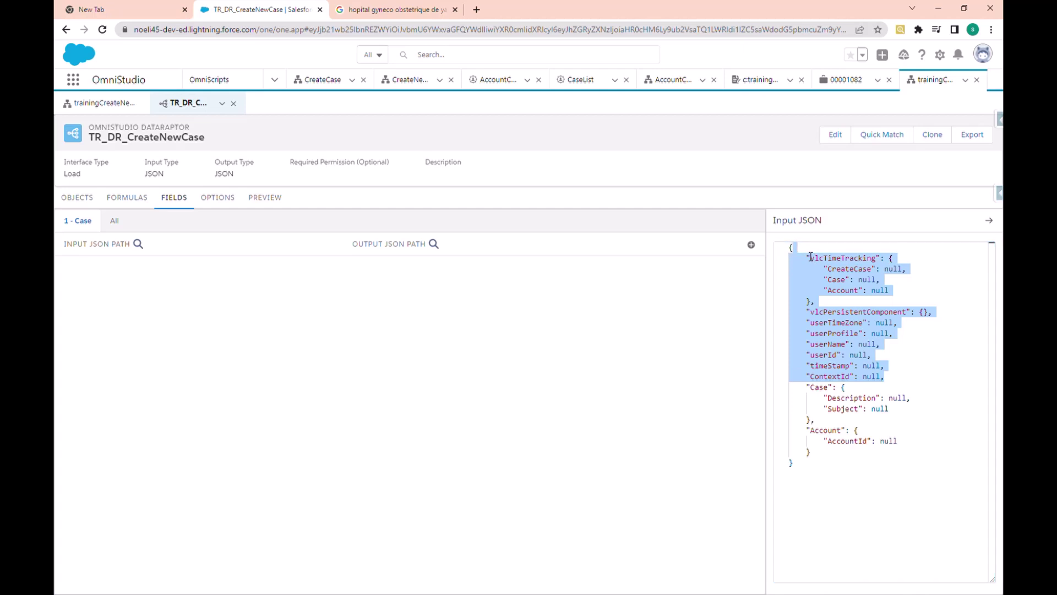
key("BackSpace")
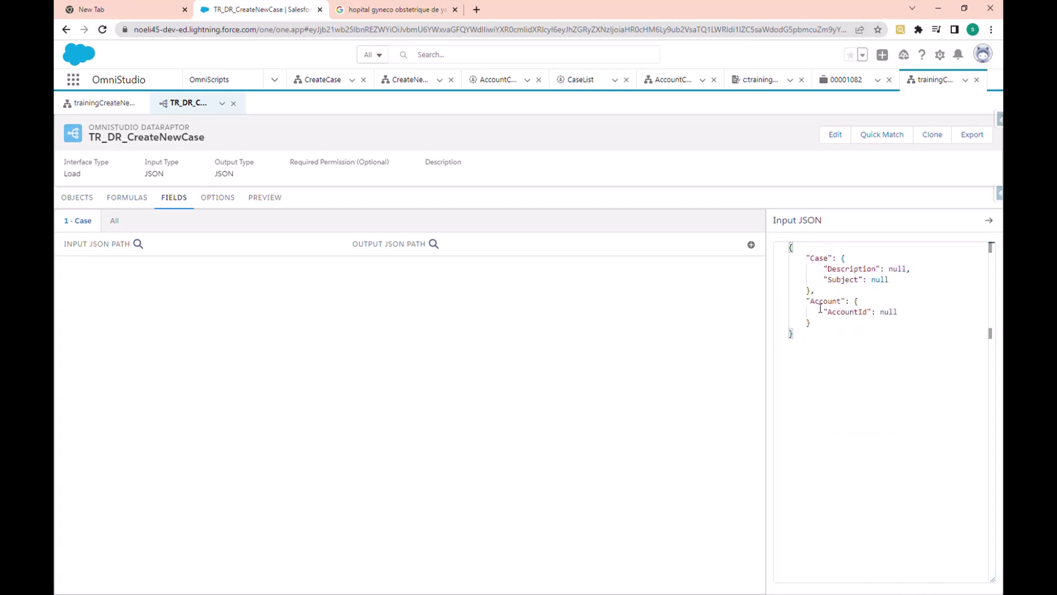
Add a field mapping from the input path Account:AccountId to the Case object's AccountId field
left_click(752, 245)
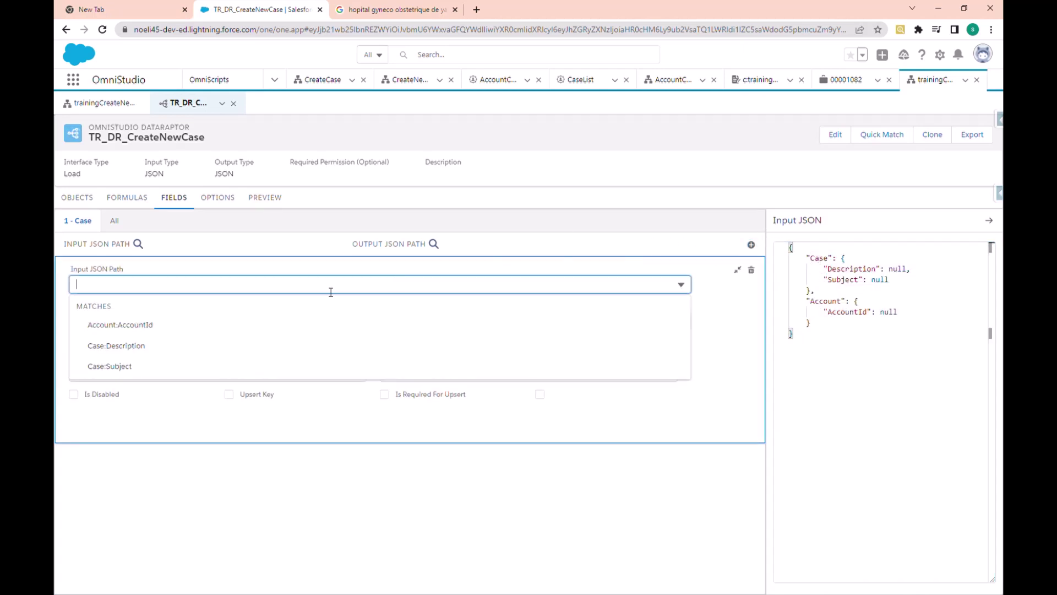
left_click(142, 324)
left_click(131, 325)
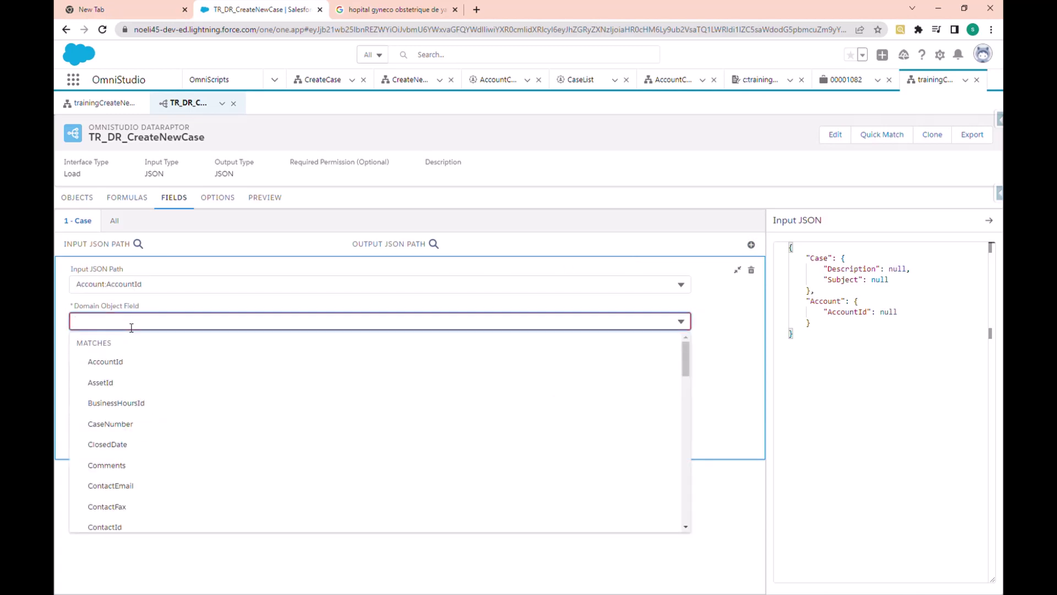
left_click(130, 362)
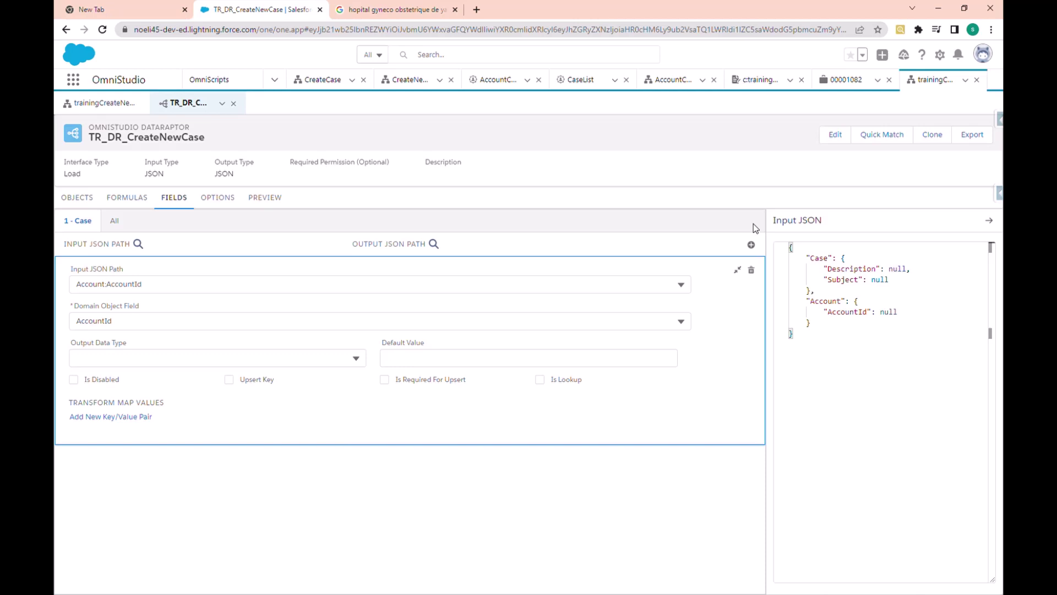
Add a field mapping from the input path Case:Description to the Case object's Description field
left_click(751, 245)
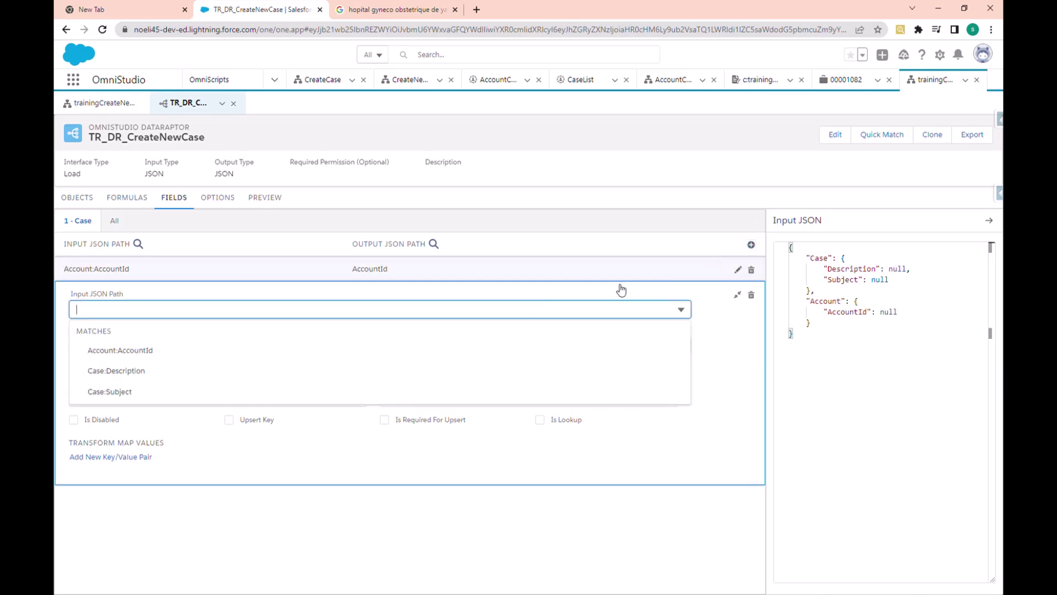
left_click(109, 372)
left_click(117, 347)
type("des")
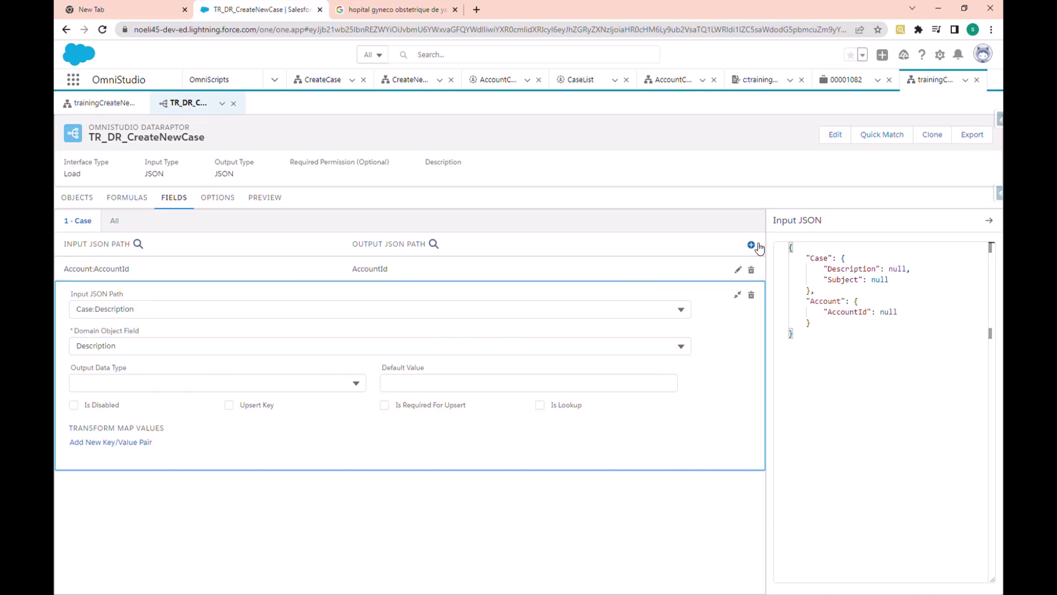
Add a field mapping from the input path Case:Subject to the Case object's Subject field
left_click(751, 245)
left_click(112, 417)
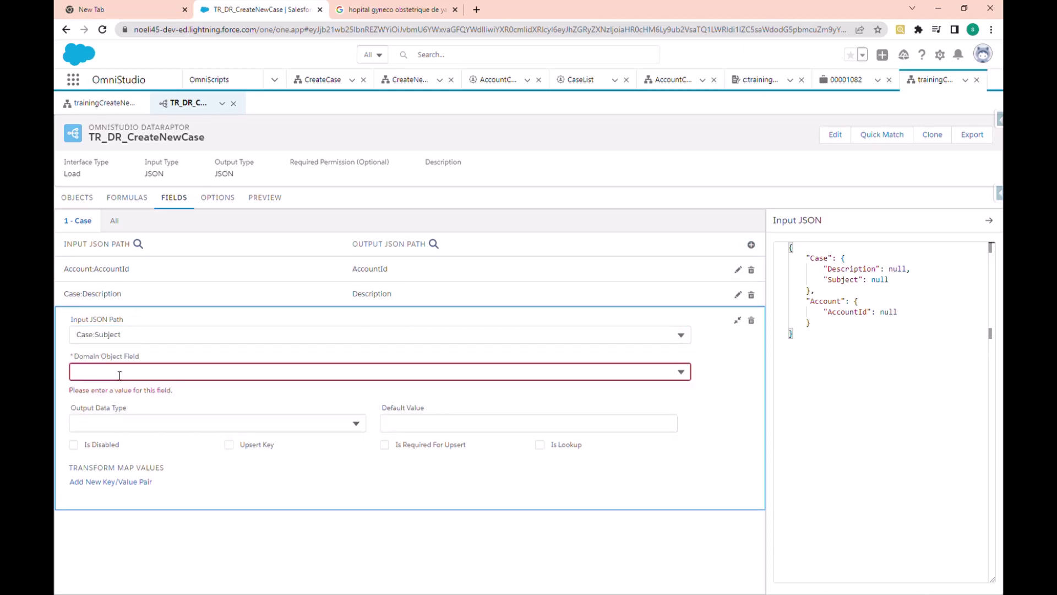
left_click(119, 373)
type("sub")
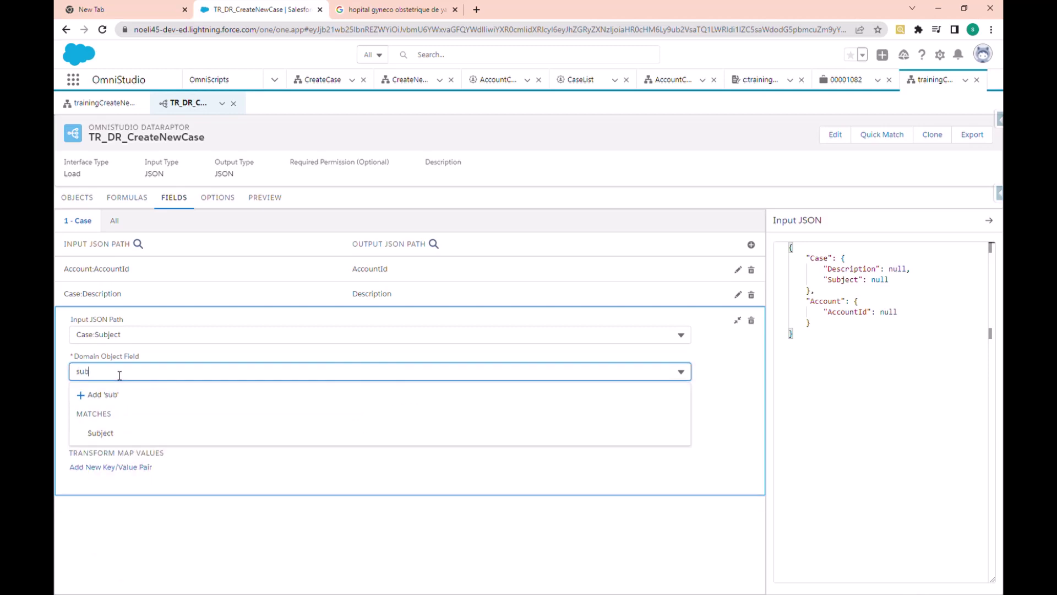
left_click(102, 433)
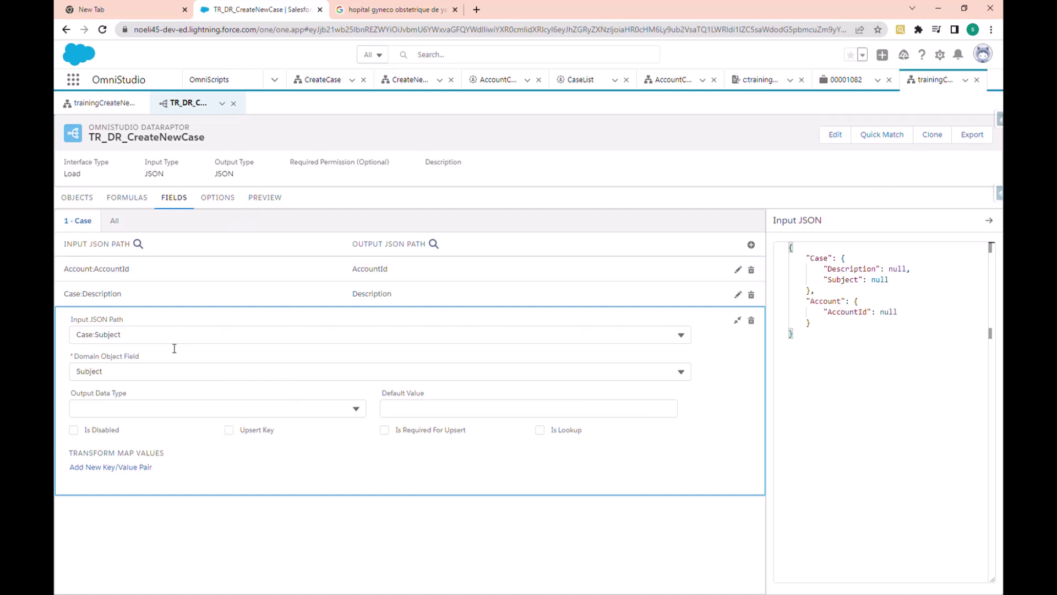
Return to the trainingCreateNewCase OmniScript and examine the CreateCase action's properties and the available action elements
left_click(97, 104)
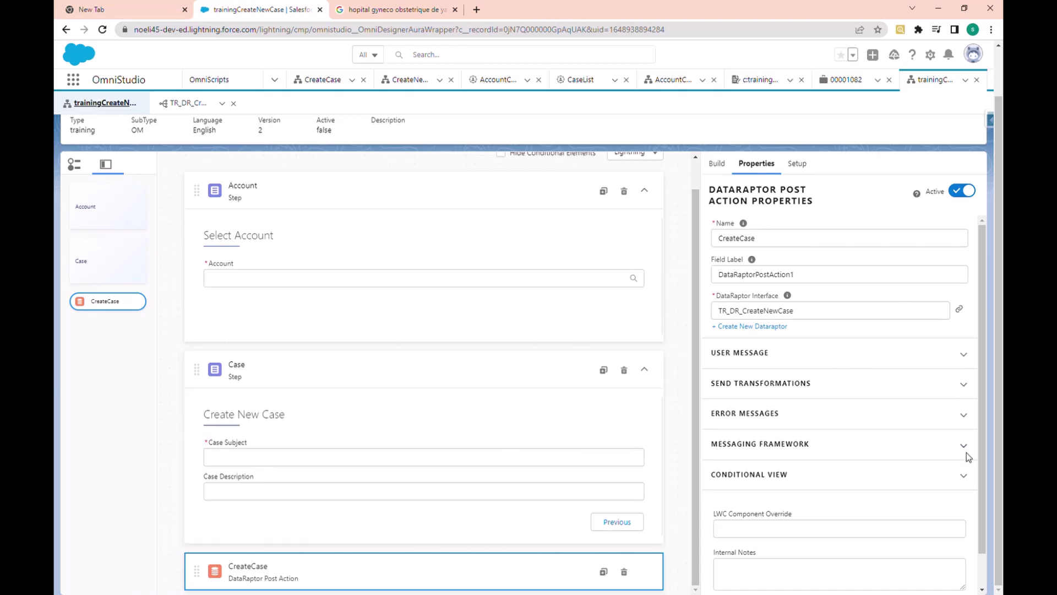
scroll(965, 455, "down", 1)
mouse_move(792, 256)
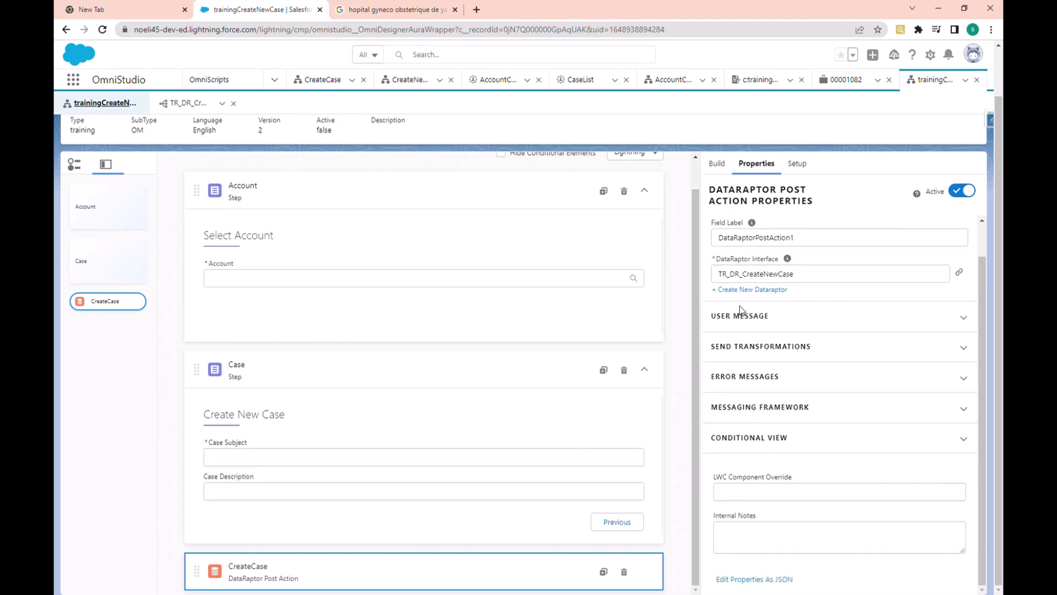
scroll(742, 310, "up", 1)
left_click(717, 164)
scroll(756, 308, "up", 1)
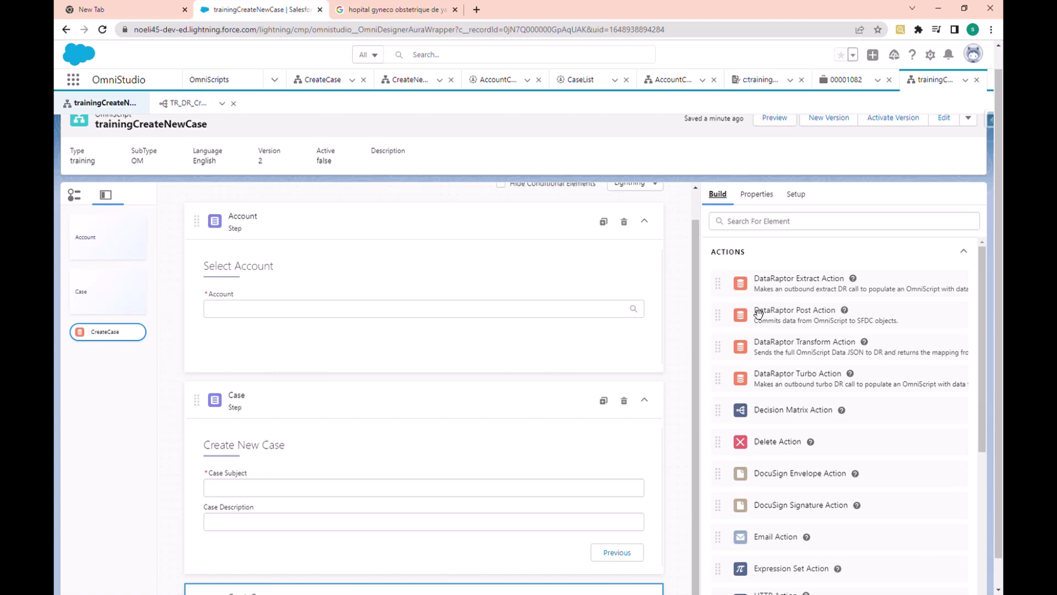
scroll(774, 355, "down", 5)
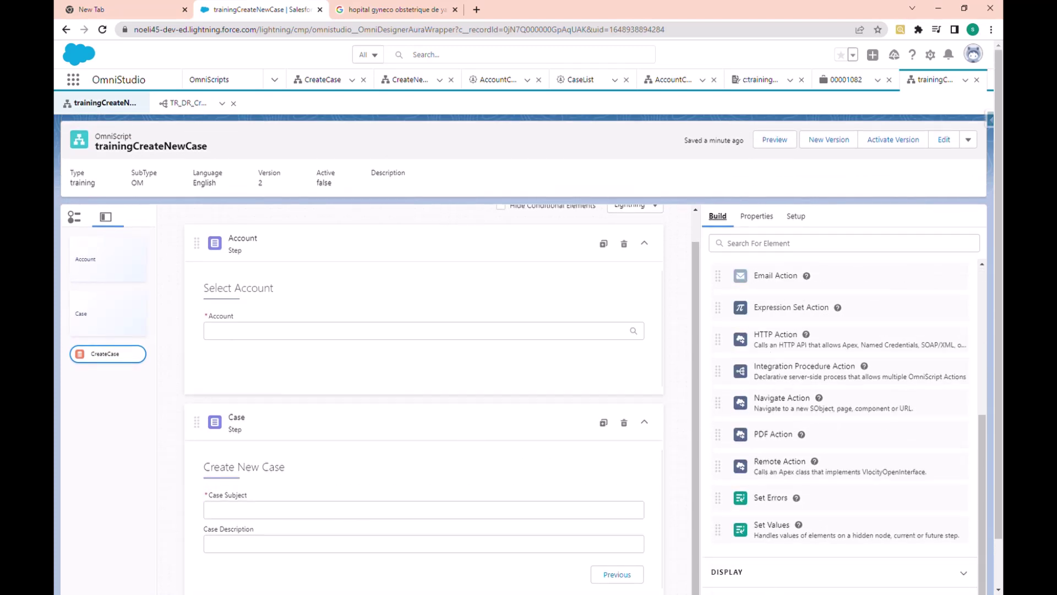
scroll(692, 229, "up", 1)
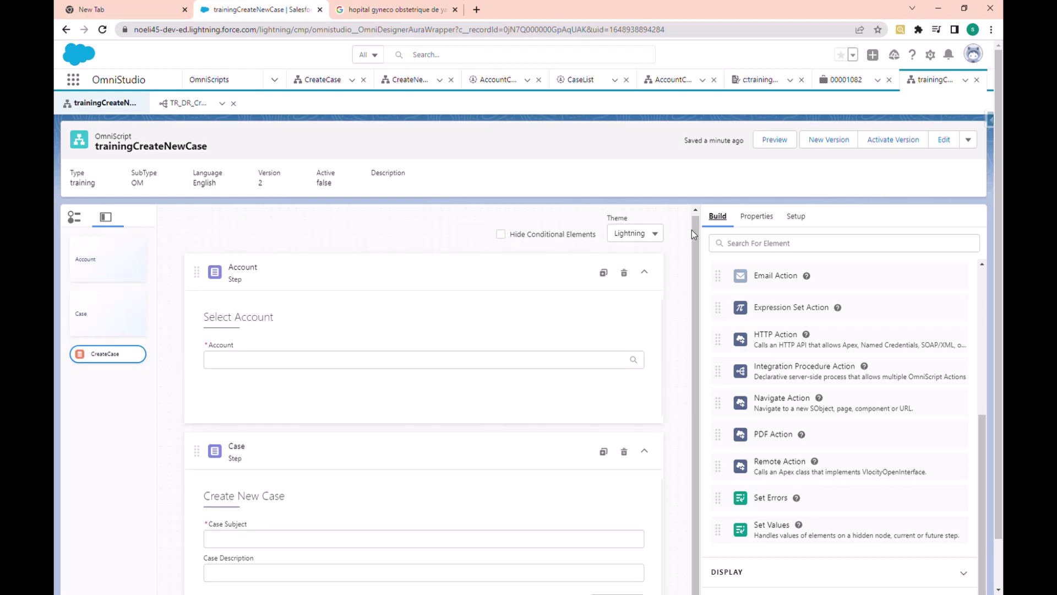
scroll(746, 293, "up", 5)
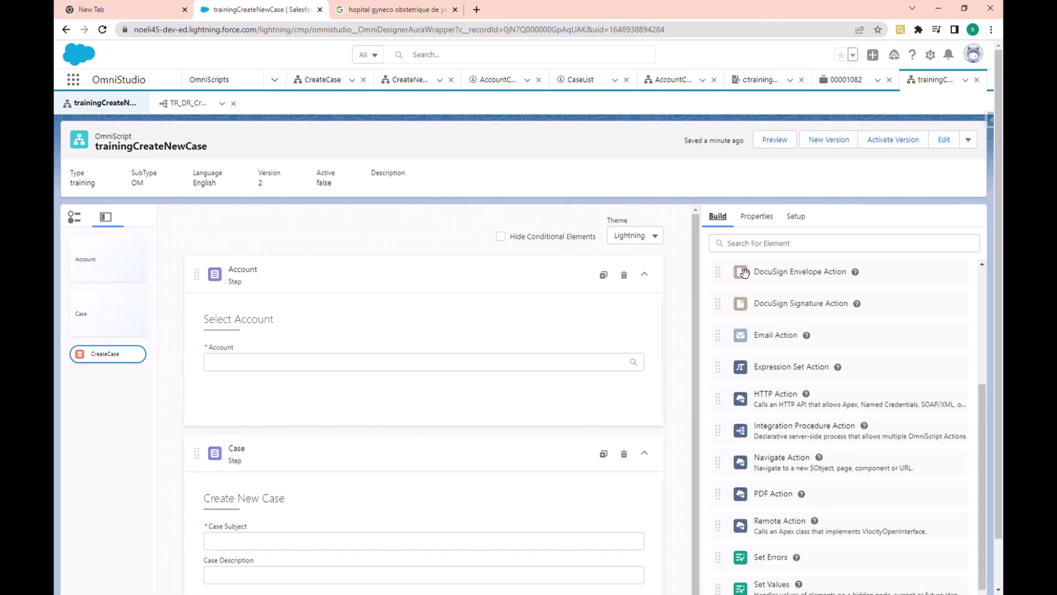
Add a new Step element from the Groups category below the Case step
left_click(738, 278)
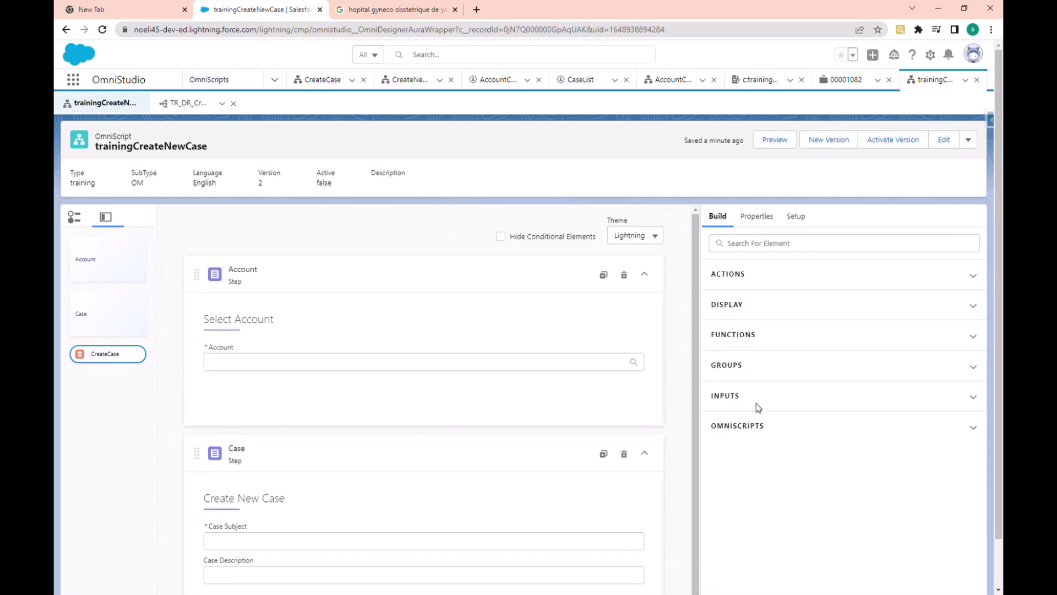
left_click(742, 368)
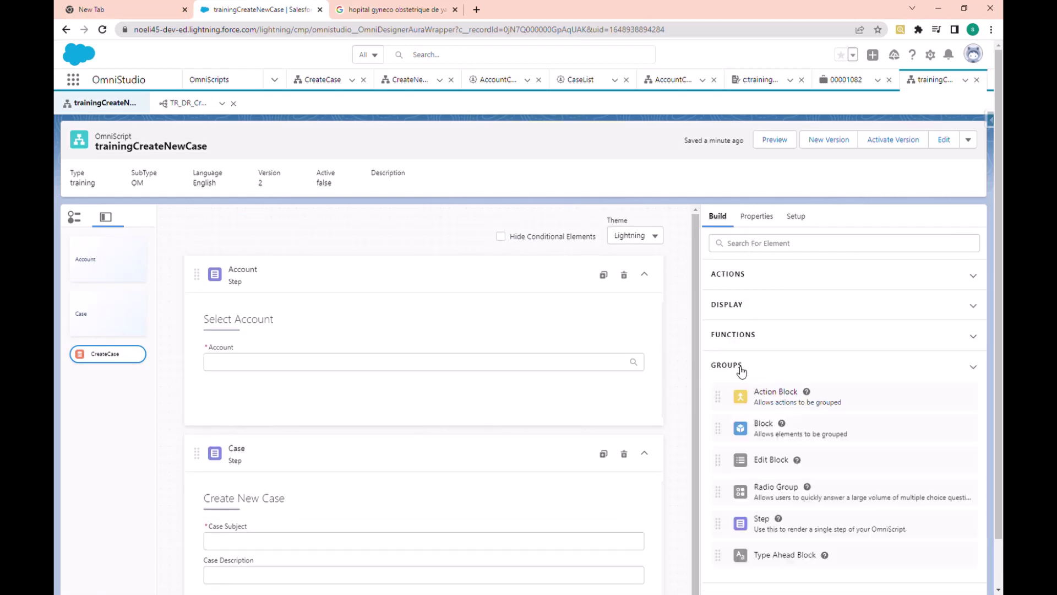
left_click(778, 518)
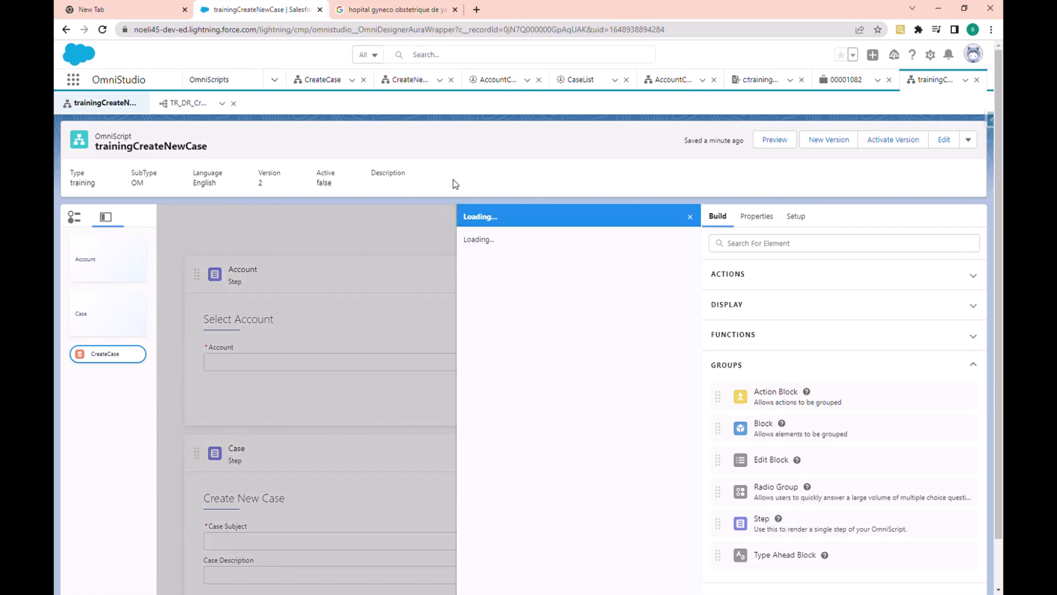
scroll(368, 330, "down", 1)
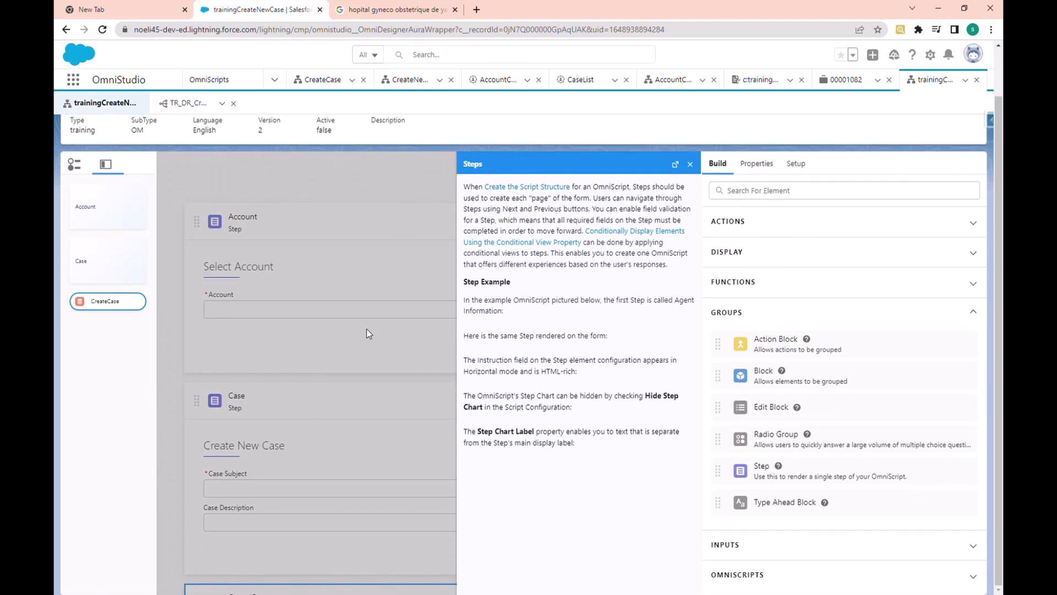
left_click(690, 164)
left_click_drag(817, 477, 633, 593)
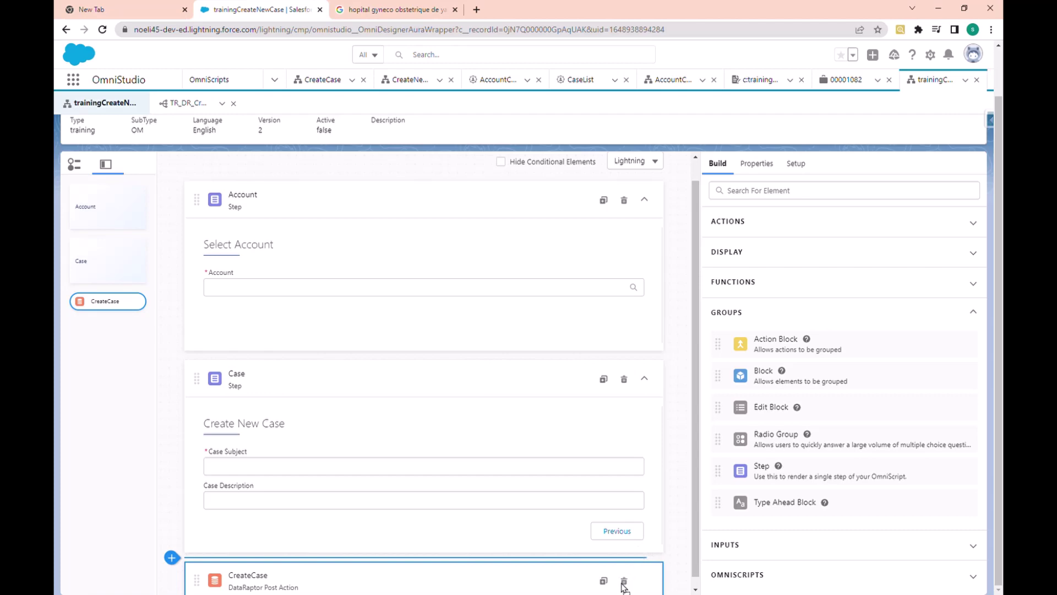
left_click_drag(623, 585, 644, 550)
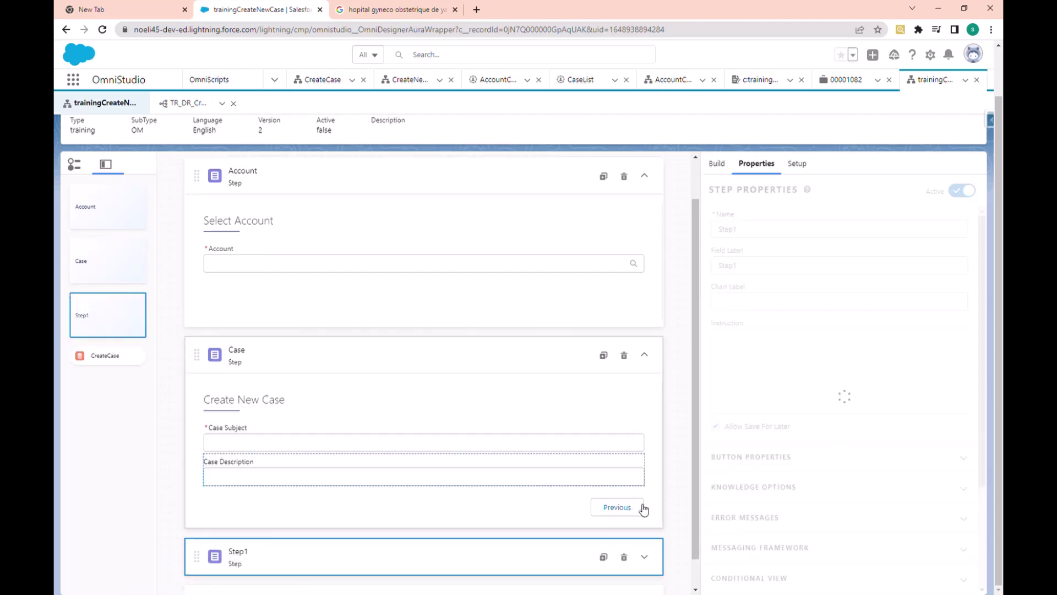
Move the new step below the CreateCase DataRaptor Post Action so it comes last in the OmniScript
left_click(382, 539)
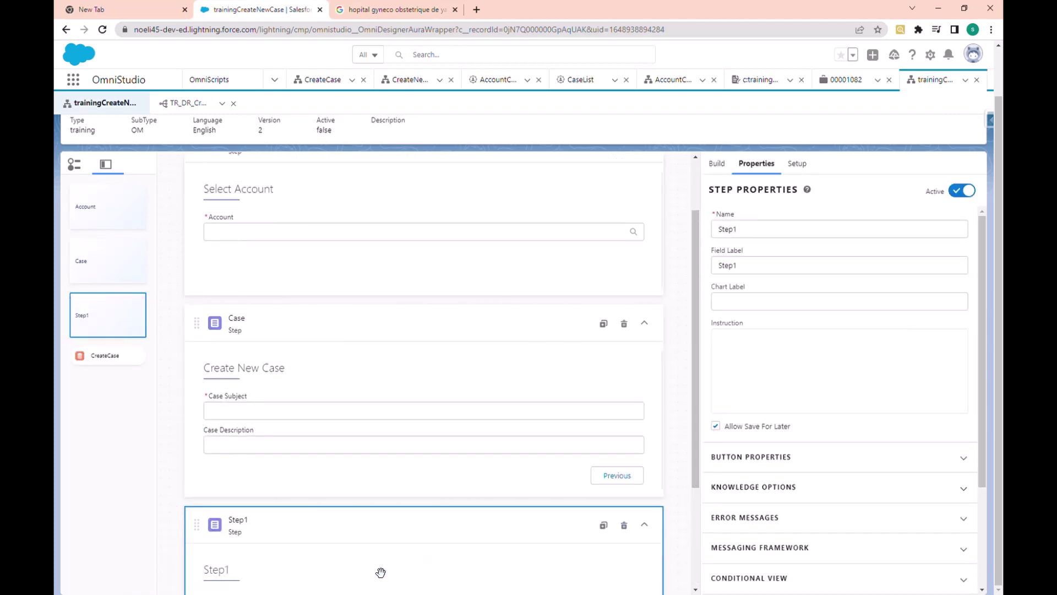
scroll(375, 514, "down", 3)
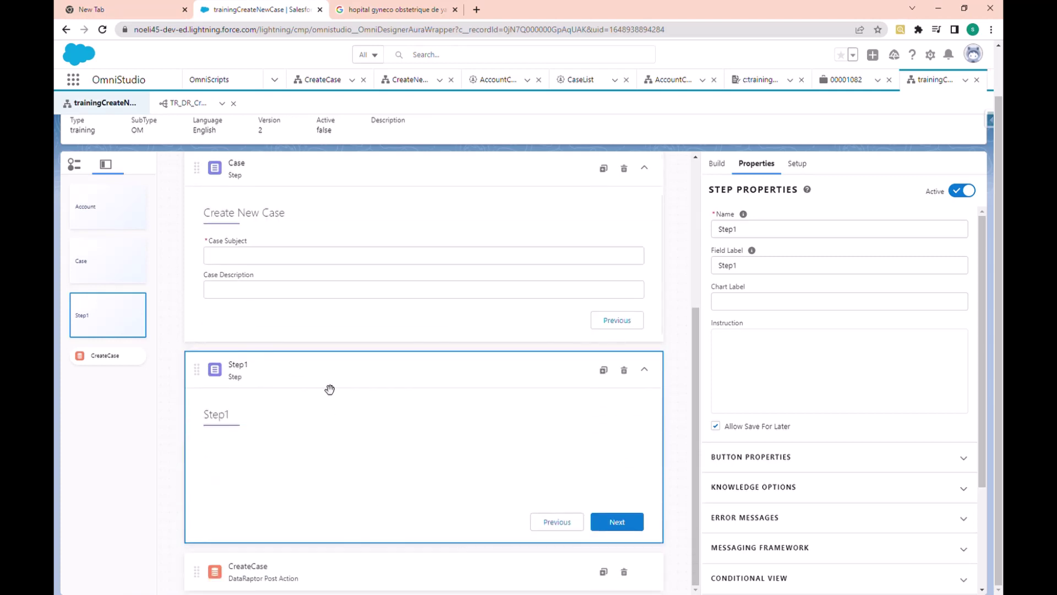
scroll(320, 545, "down", 1)
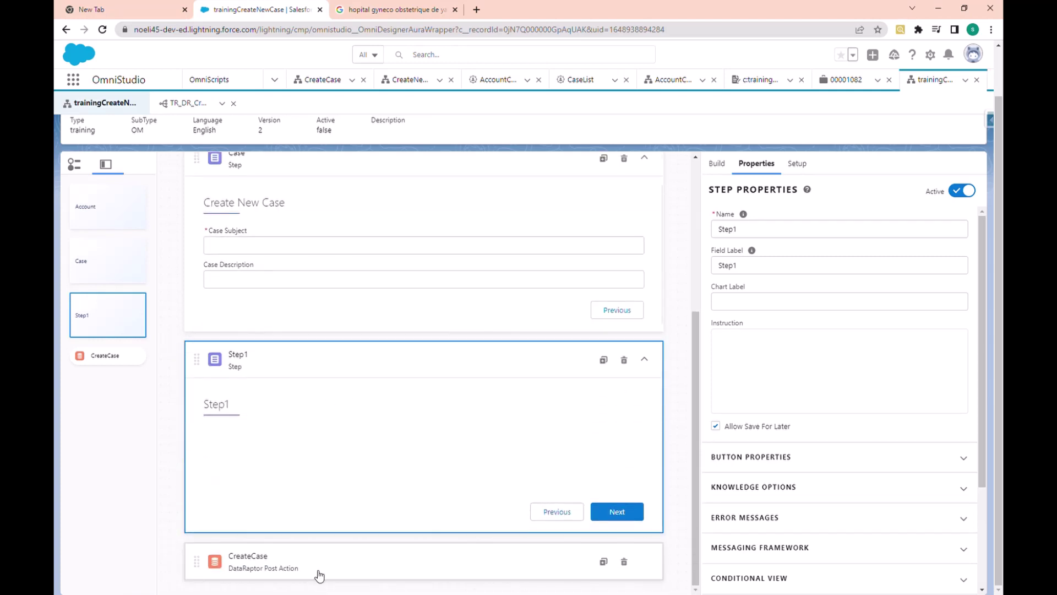
left_click_drag(307, 368, 279, 588)
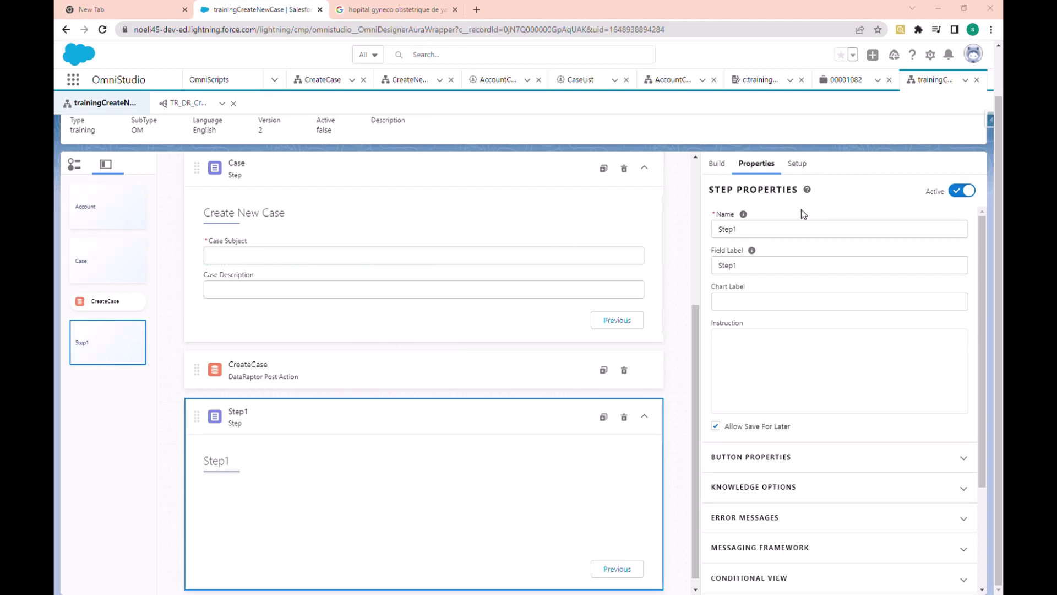
Name the last step Sucess and set its field label to Sucess Page
double_click(726, 229)
type("Sucess")
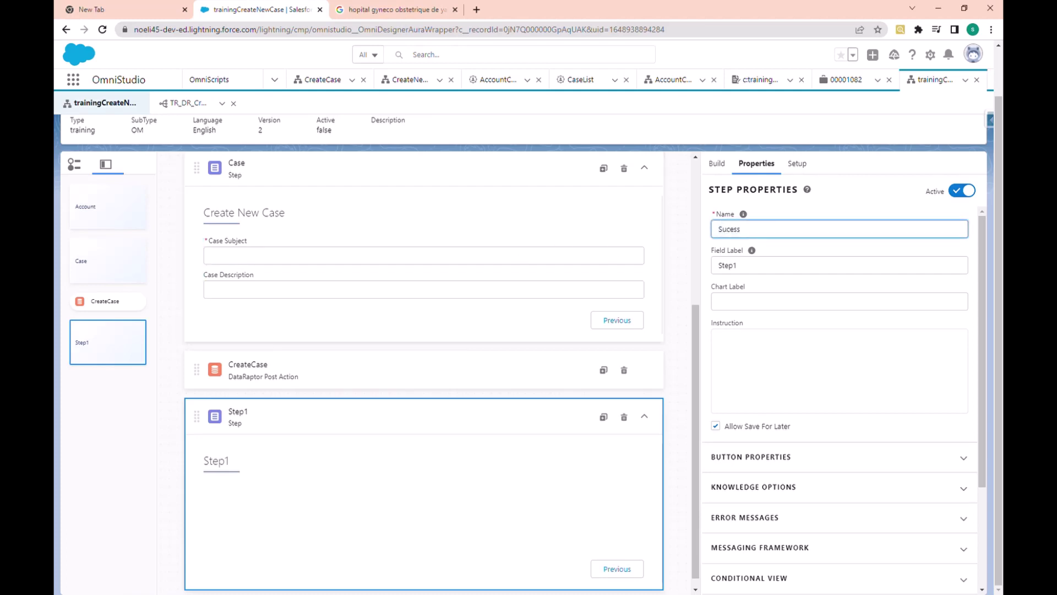
key("alt+Tab")
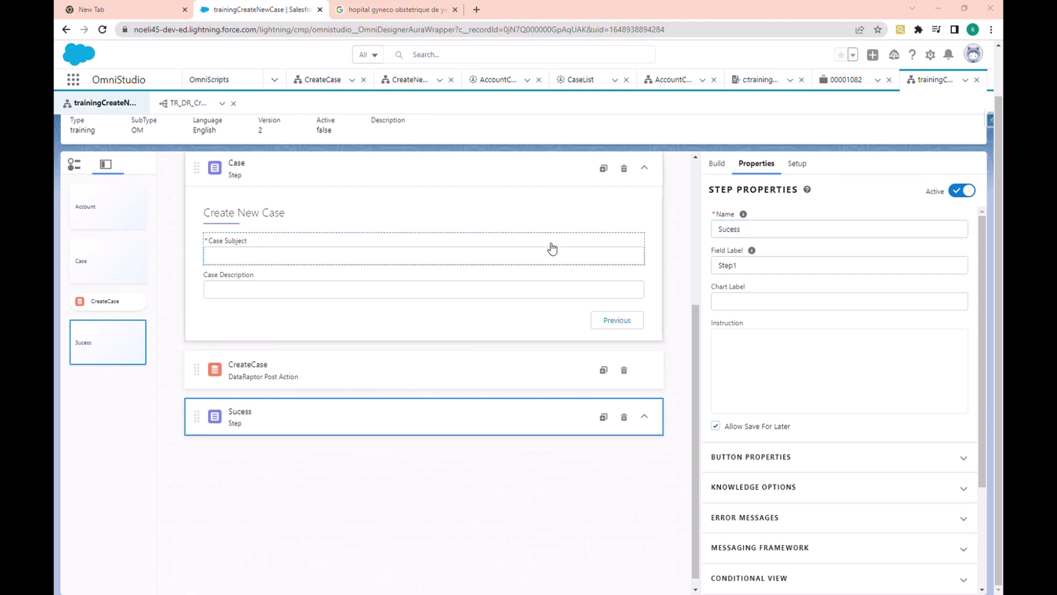
double_click(730, 272)
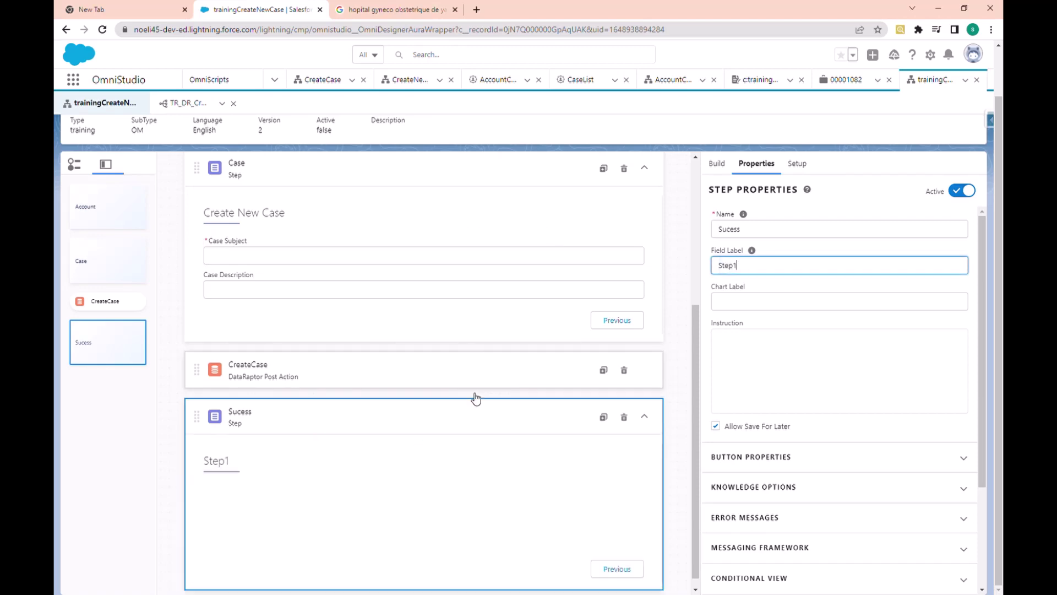
type("Sucess Page")
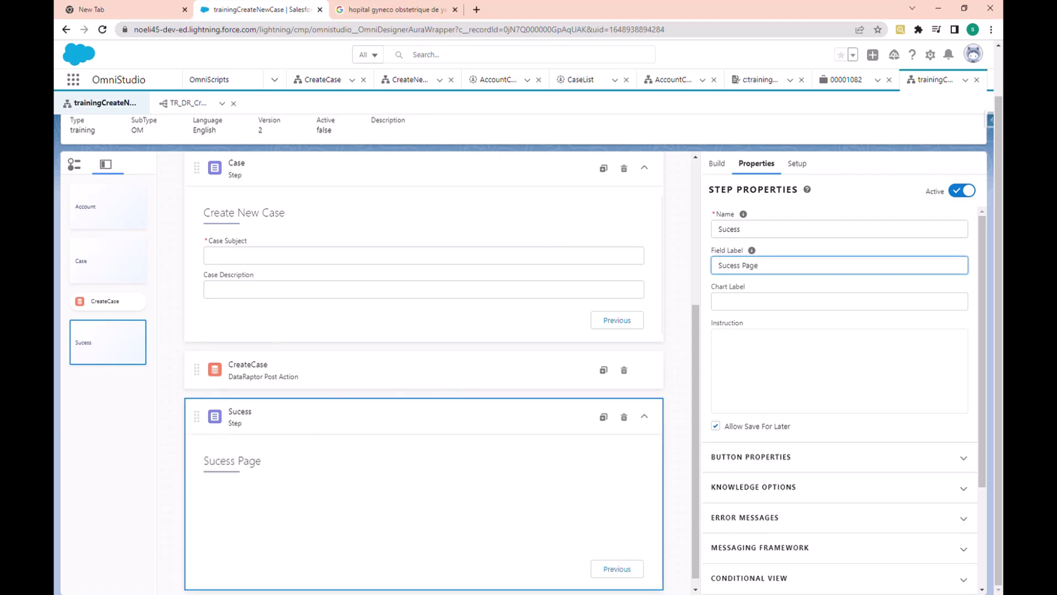
key("alt+Tab")
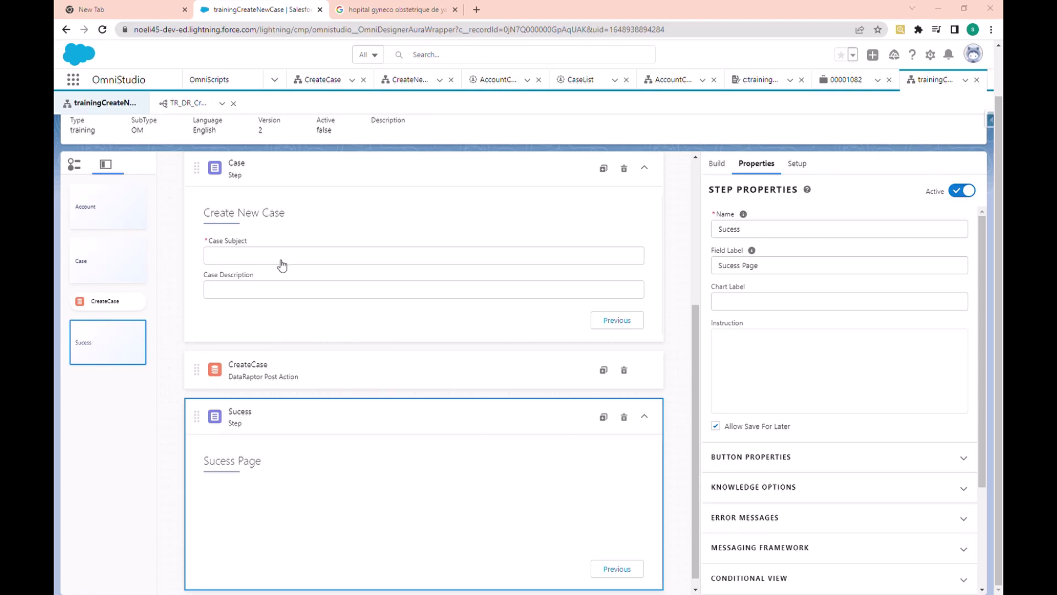
Find the Text Block element by searching for "text" and add it to the Sucess step
left_click(717, 164)
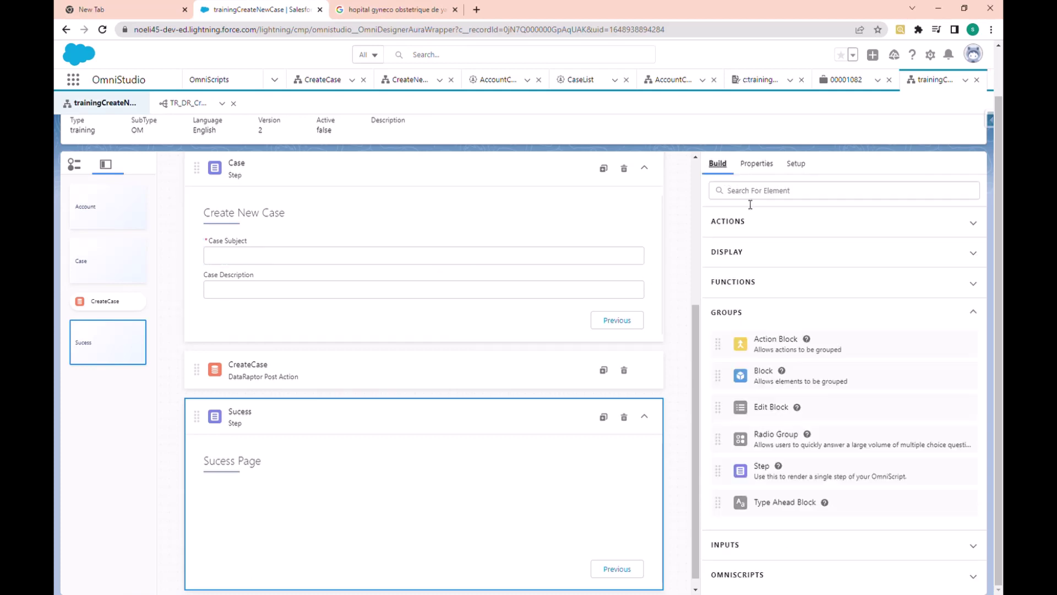
left_click(746, 198)
type("text")
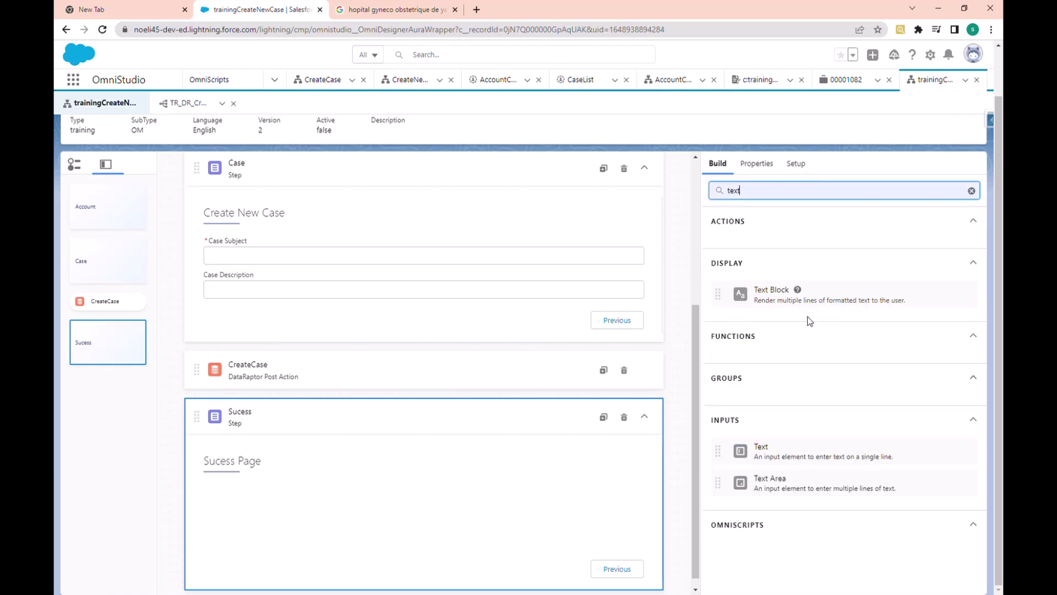
left_click_drag(832, 296, 389, 486)
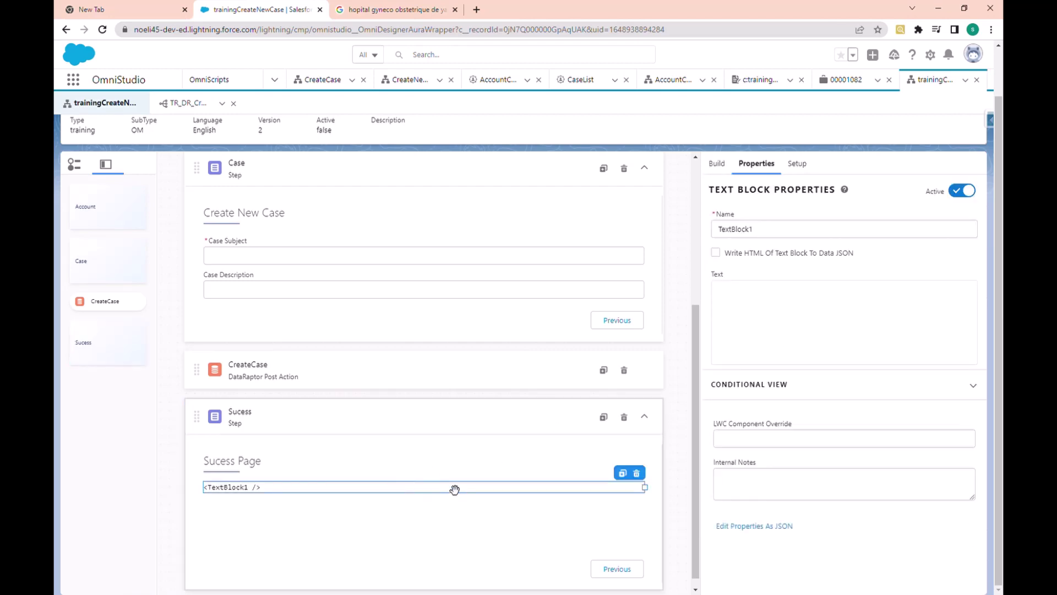
Write the text block's bold content: "Congratulation! the Case was created." and below it "Like, share and subscript this help us to do more. %DRId_Case%"
left_click(743, 314)
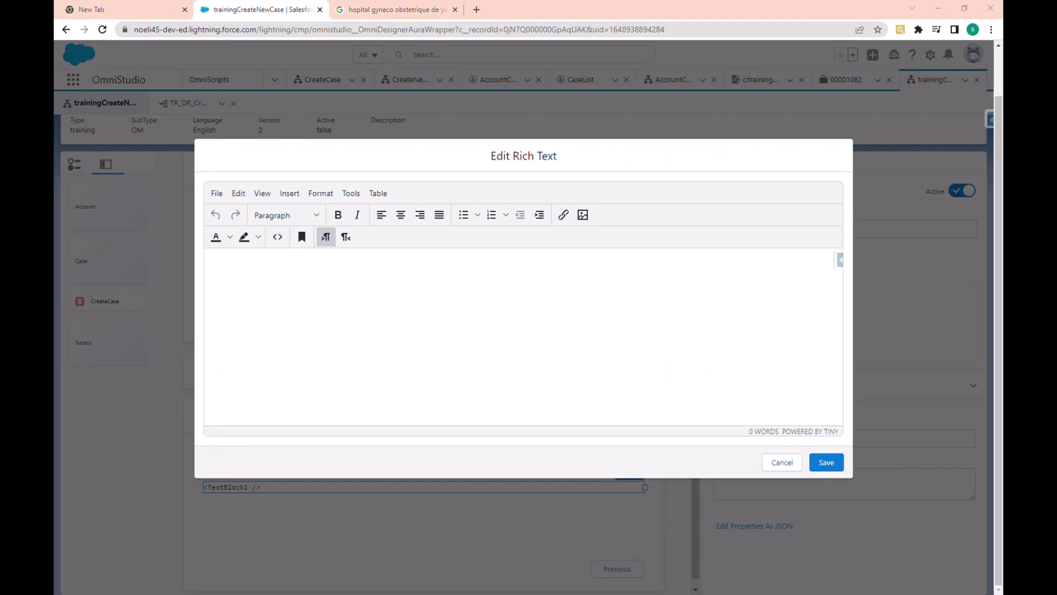
left_click(406, 295)
type("Congratulation! the Case was created.")
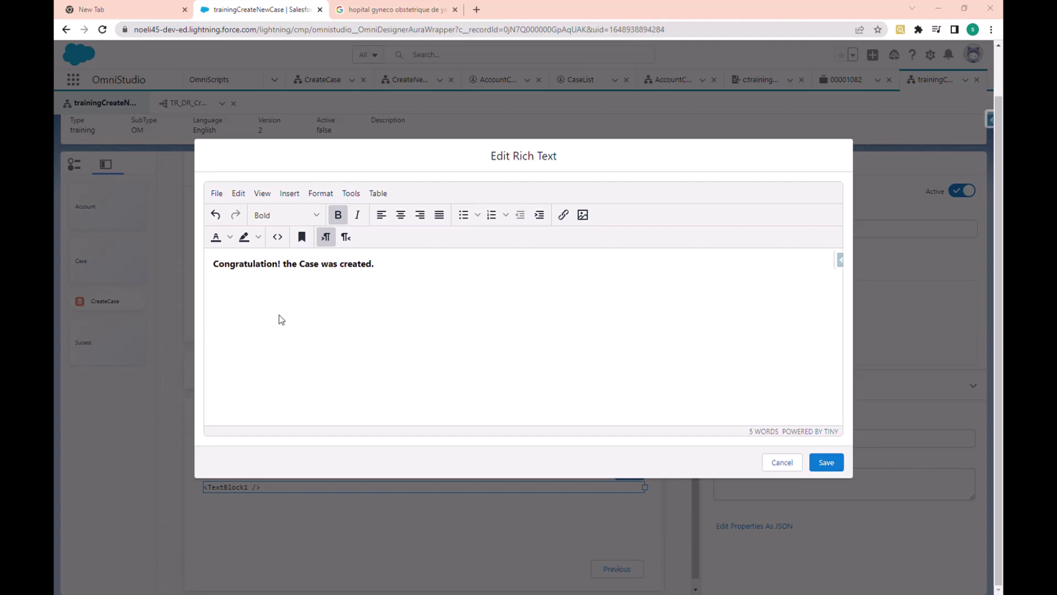
left_click(270, 298)
type("Like, share and subscript this help us to do more.  %DRId_Case%")
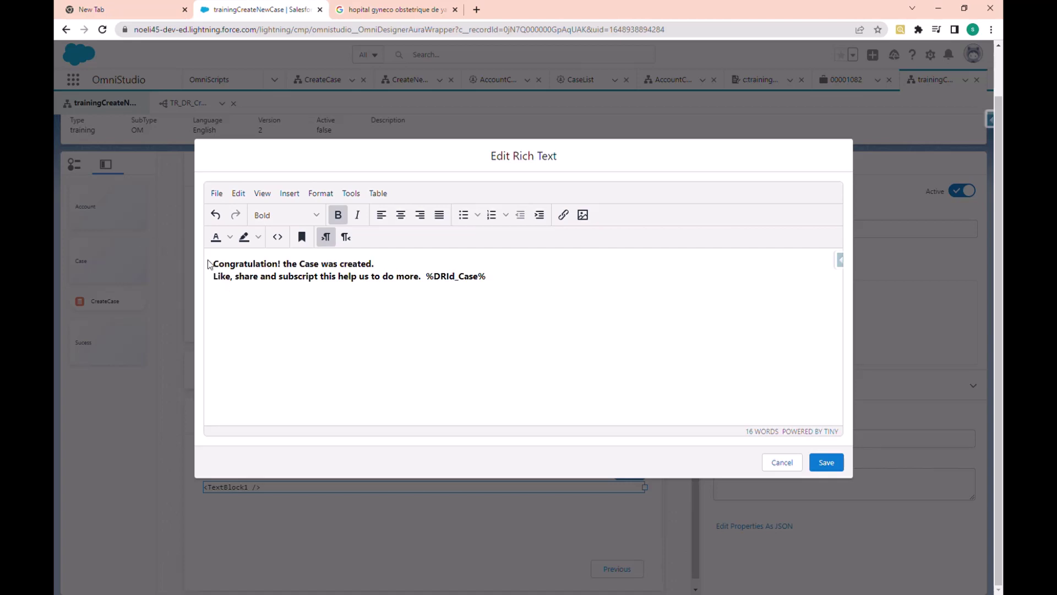
Centre the success message and insert a blank line after "Congratulation! the Case was created."
left_click_drag(212, 263, 398, 271)
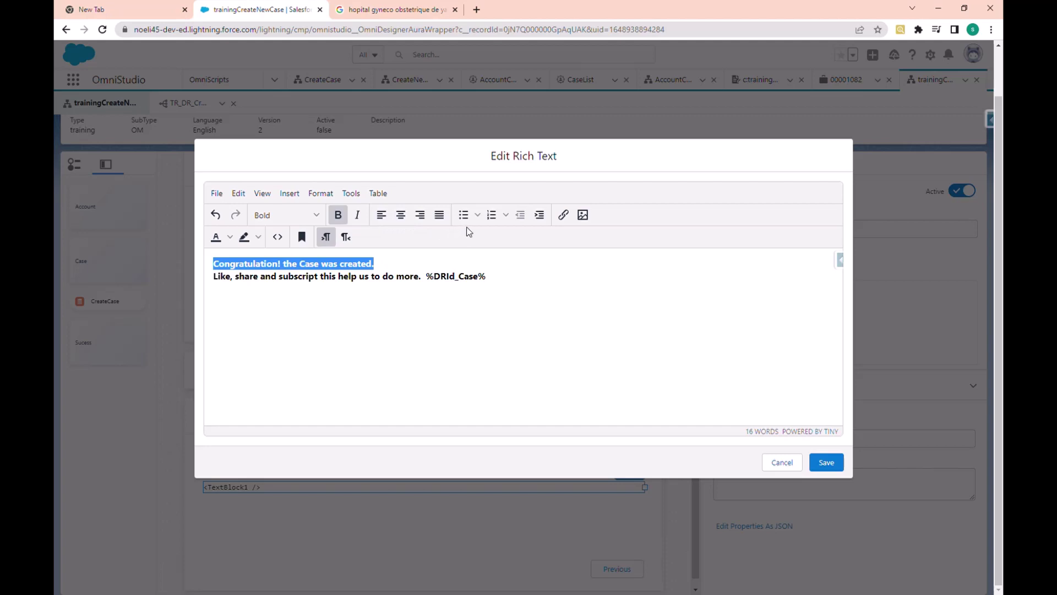
left_click(400, 220)
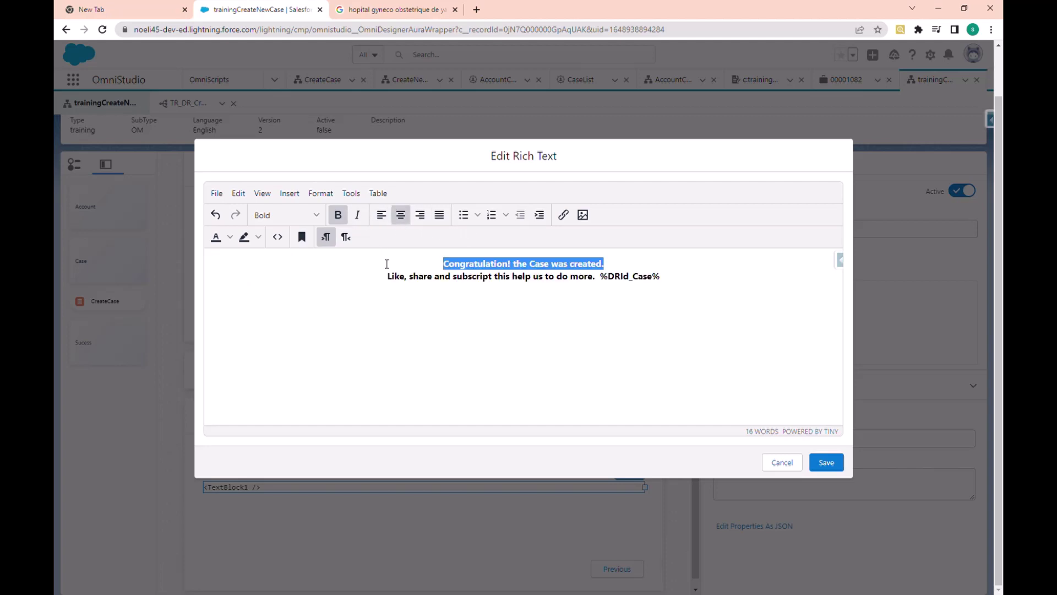
left_click(412, 300)
left_click(614, 264)
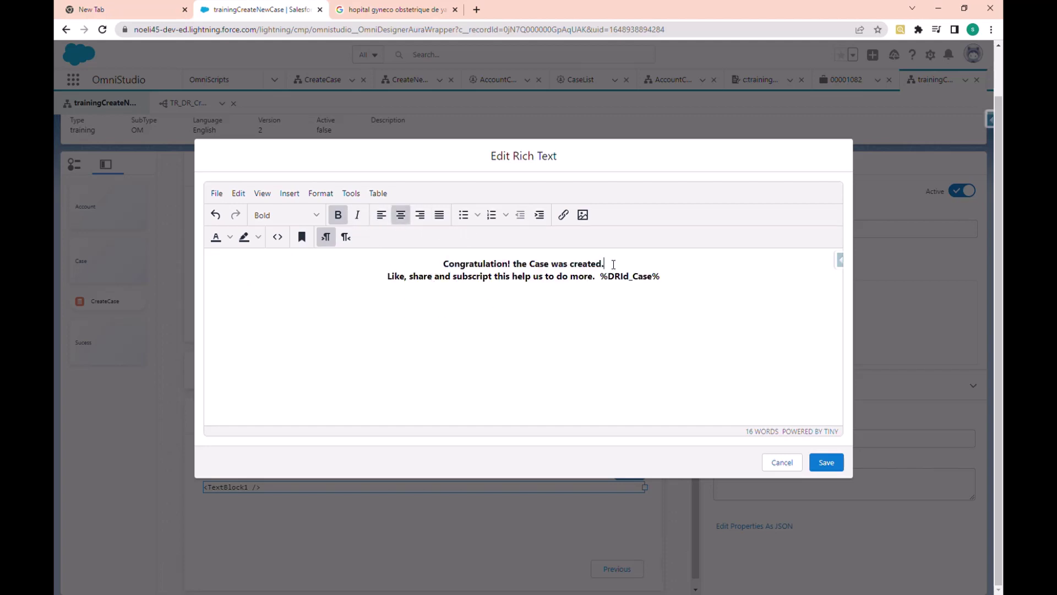
key("Return")
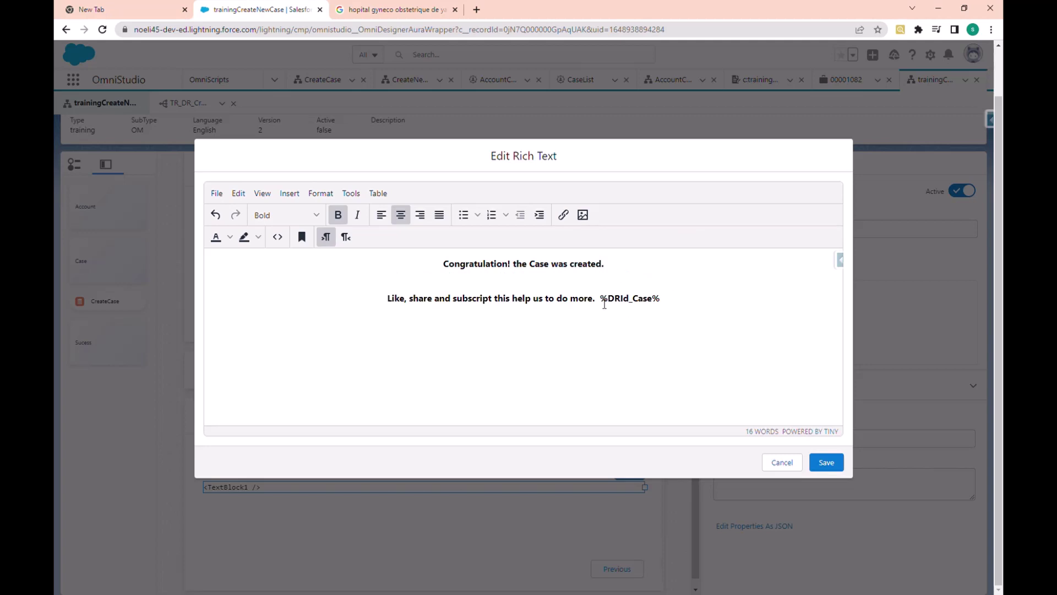
Copy the %DRId_Case% merge field from the success message and save the rich text
left_click_drag(600, 299, 674, 304)
key("ctrl+c")
triple_click(505, 307)
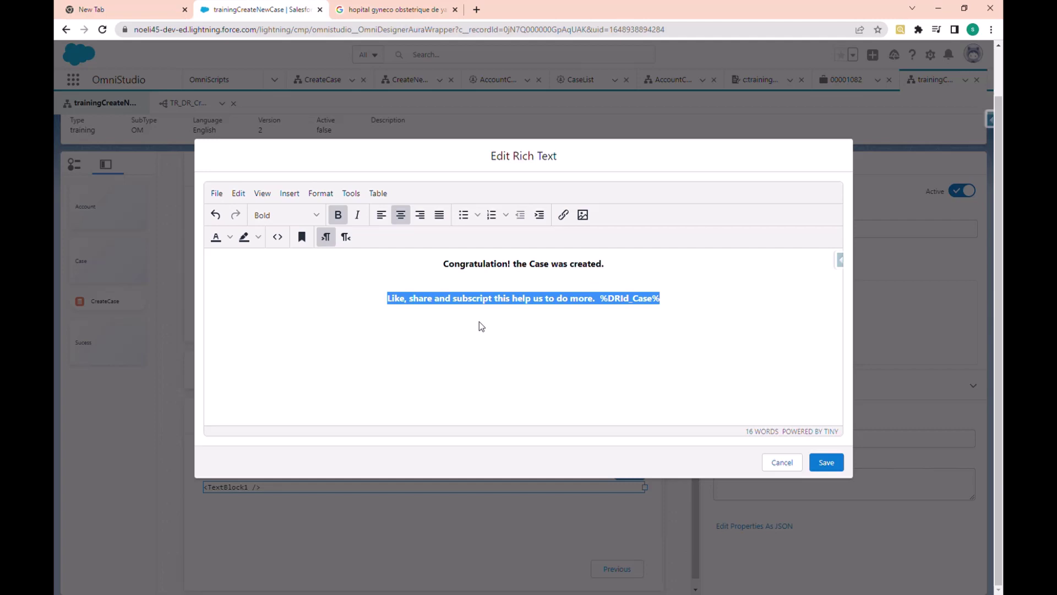
left_click(479, 321)
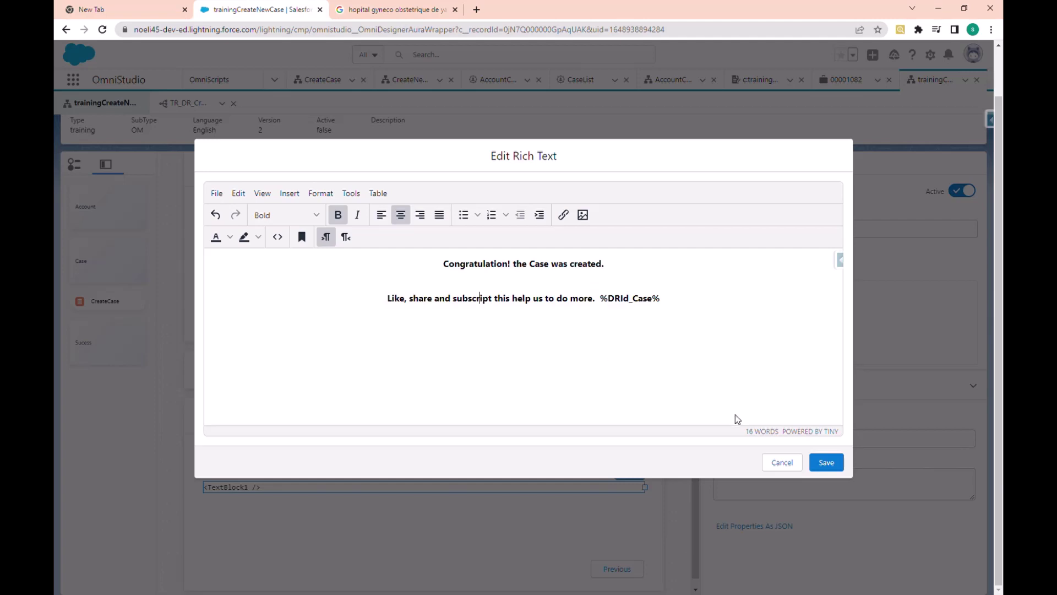
left_click(838, 465)
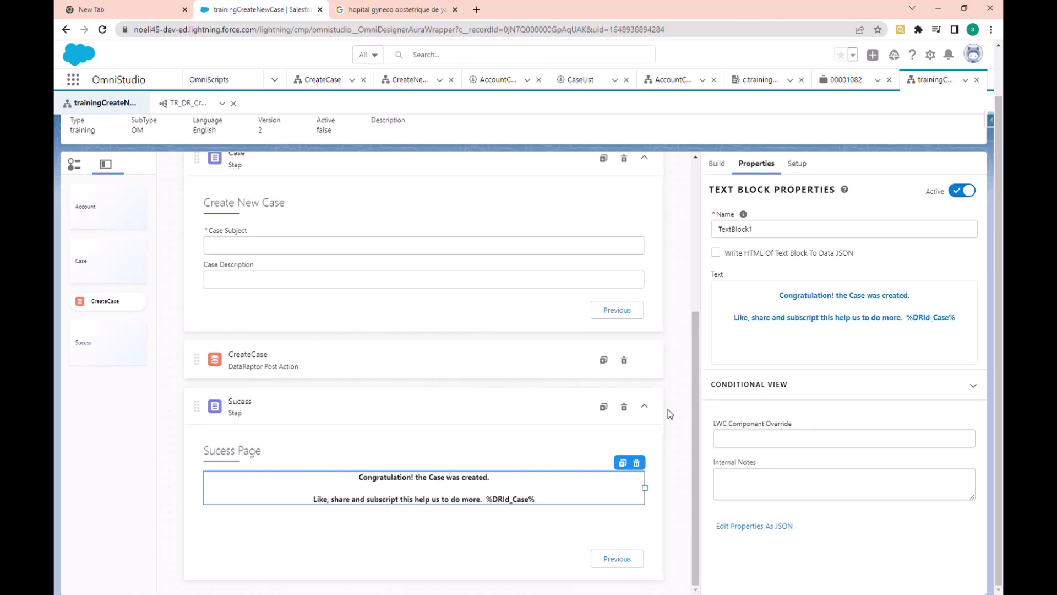
Find the Navigate Action element by searching for "nav" and add it below the Sucess step
scroll(694, 358, "up", 5)
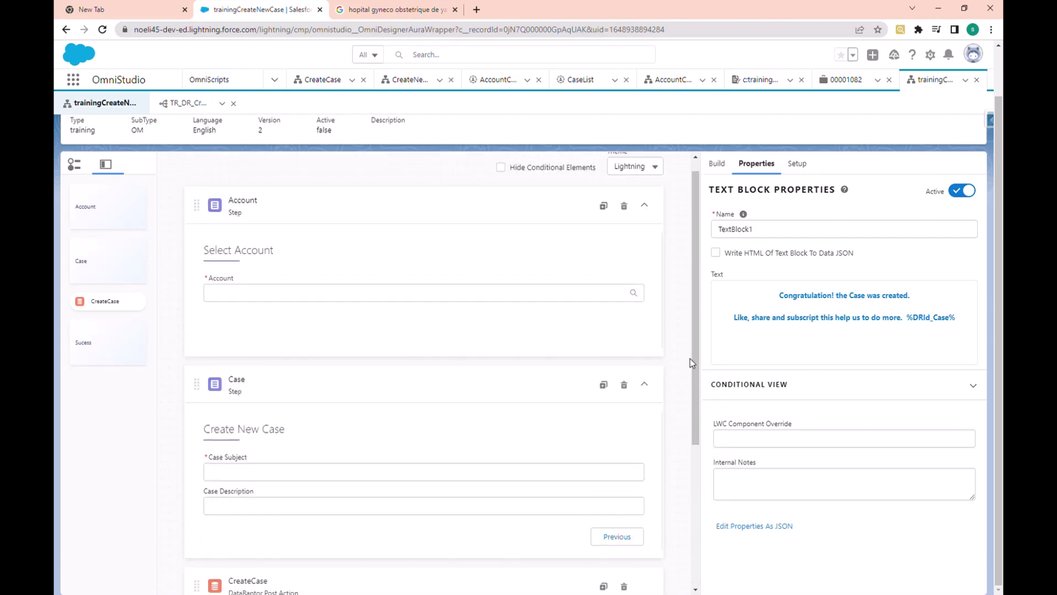
left_click(725, 164)
scroll(692, 395, "down", 4)
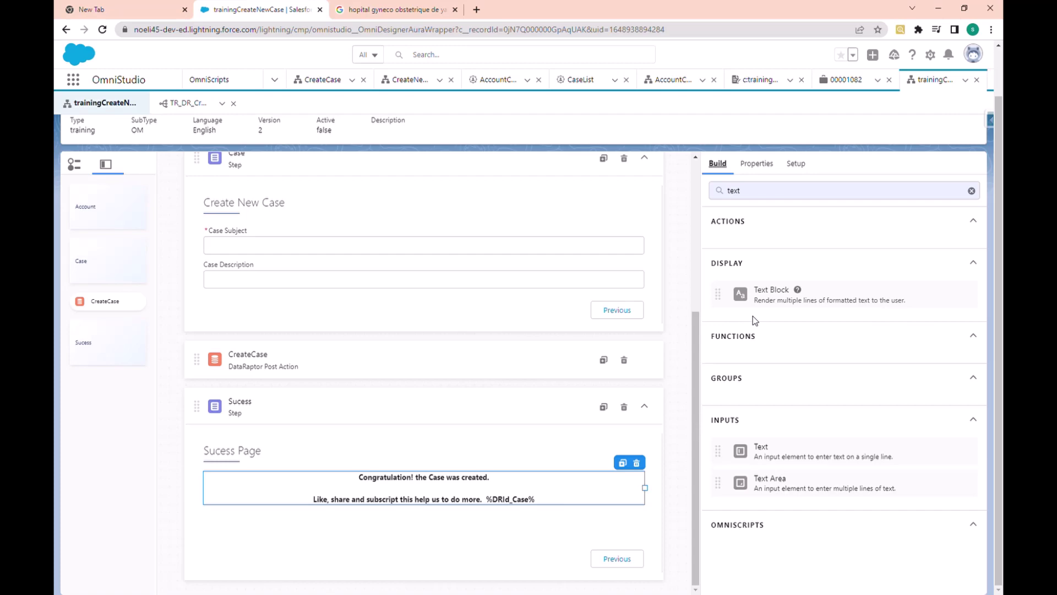
scroll(752, 315, "up", 1)
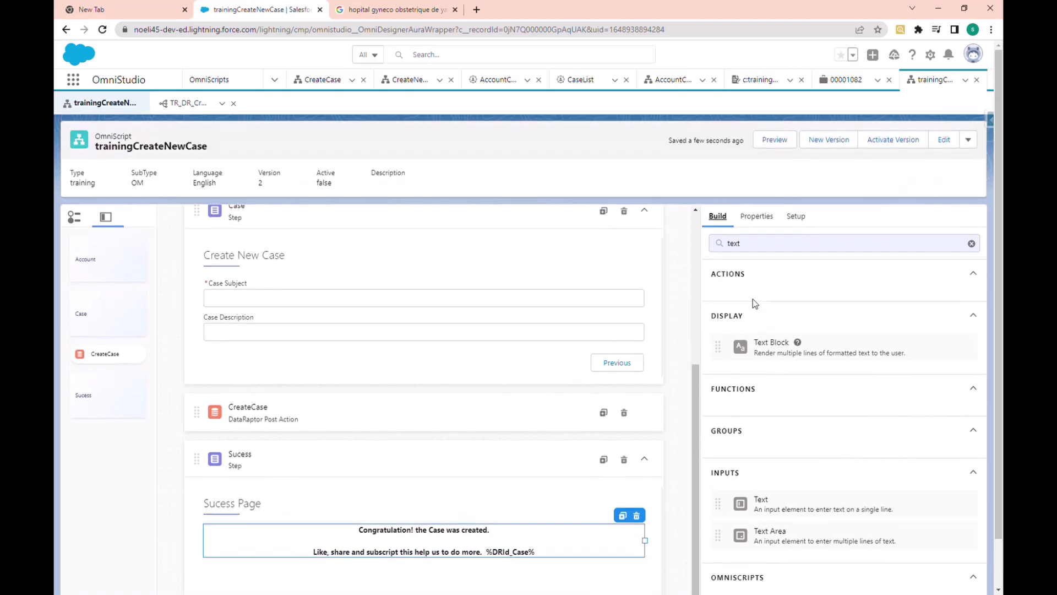
left_click(726, 275)
scroll(755, 330, "down", 1)
left_click(762, 199)
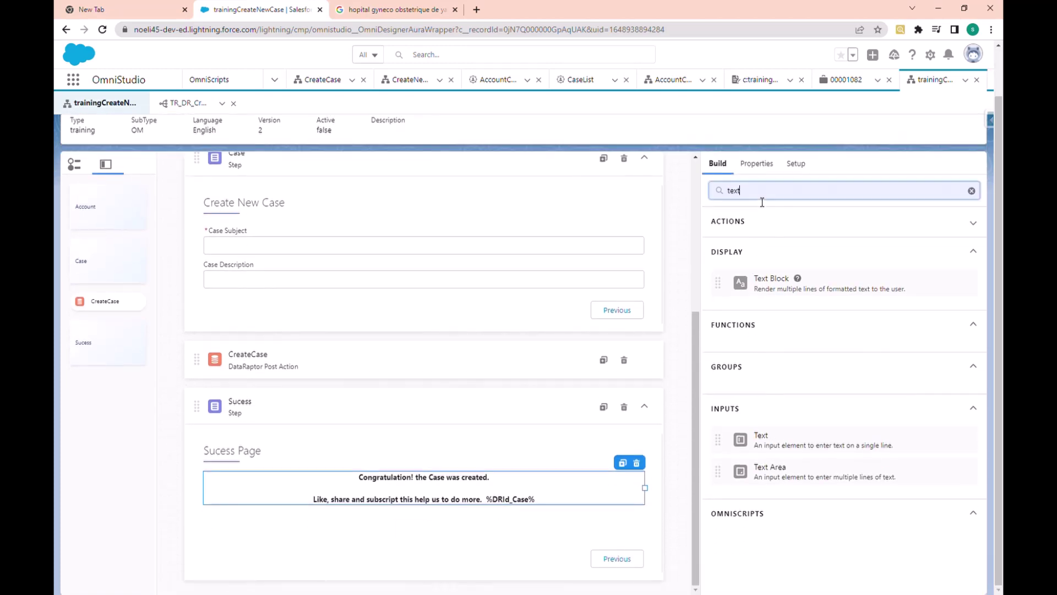
key("BackSpace")
key("BackSpace")
key("BackSpace")
key("BackSpace")
type("nav")
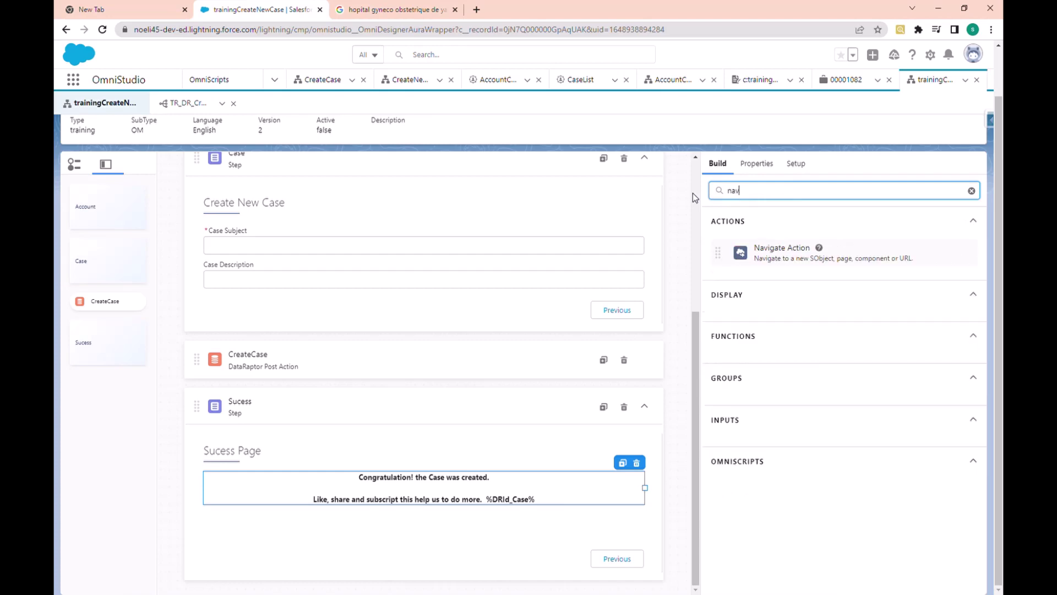
left_click_drag(791, 257, 442, 587)
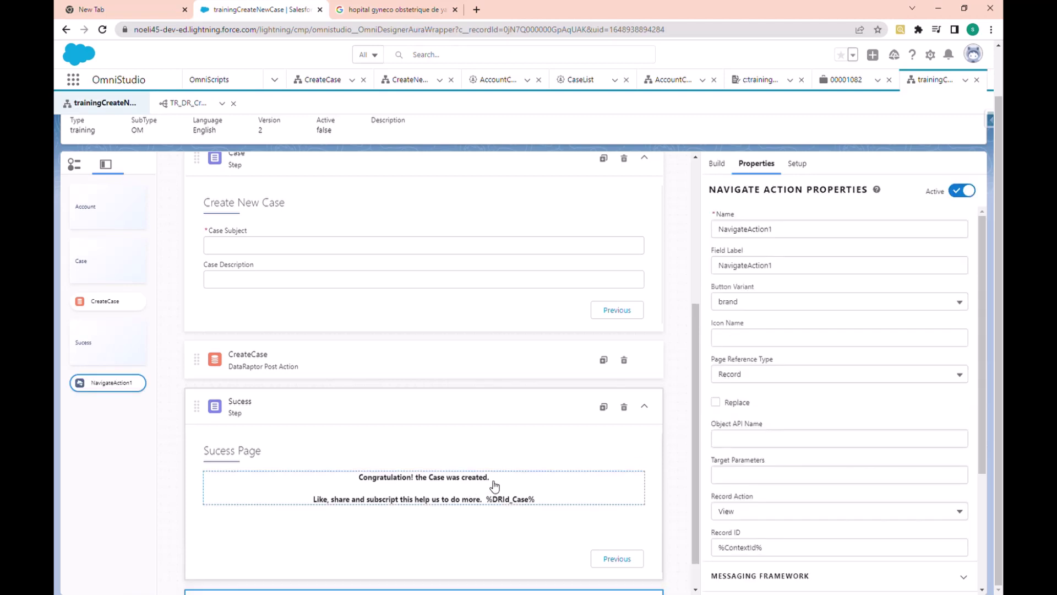
Rename the navigate action as gotoCase
left_click(757, 231)
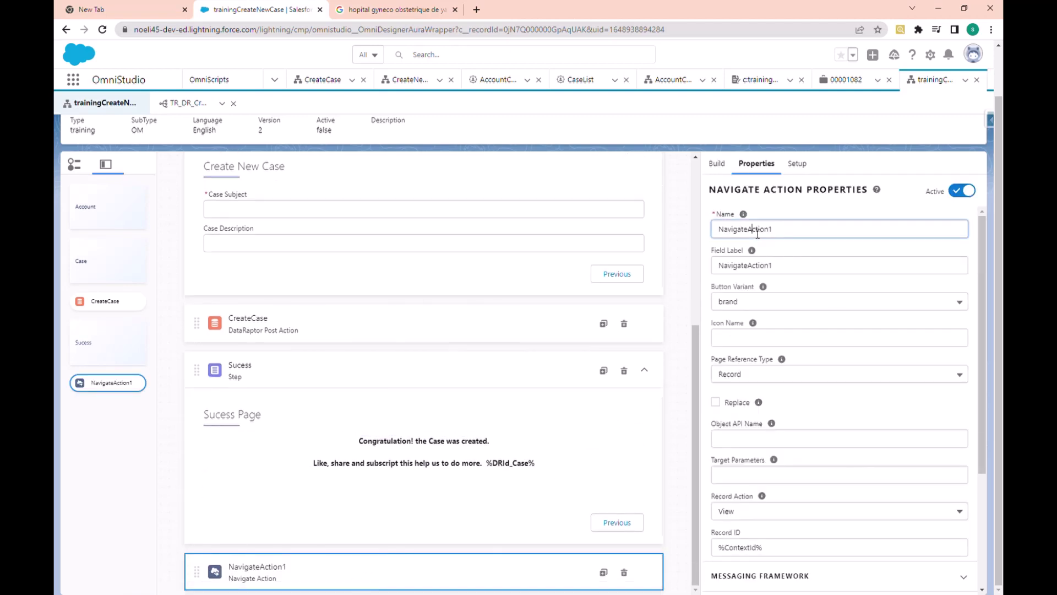
double_click(757, 234)
type("got")
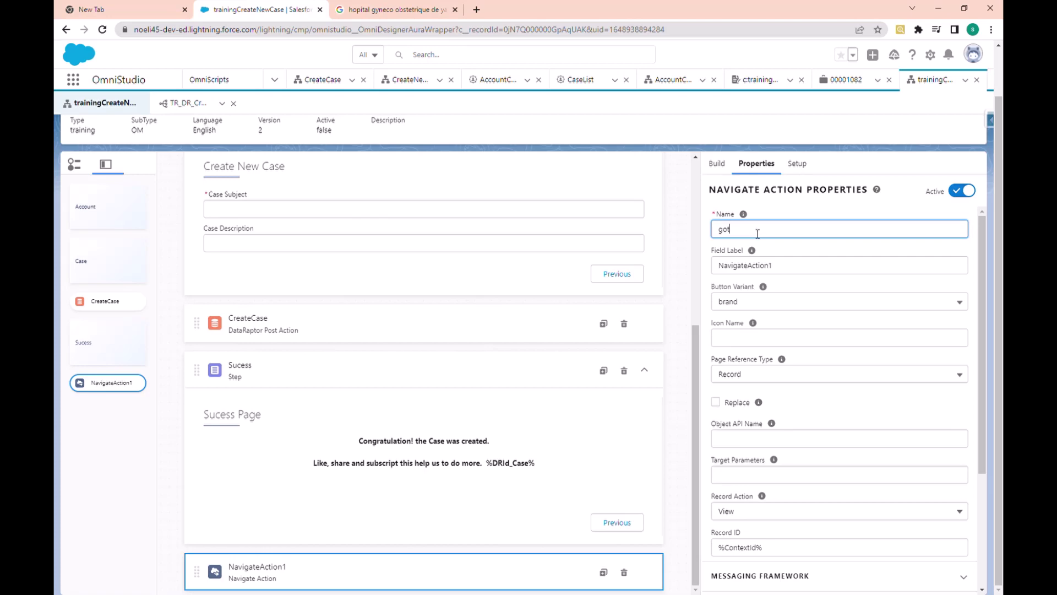
type("oCase")
left_click(795, 250)
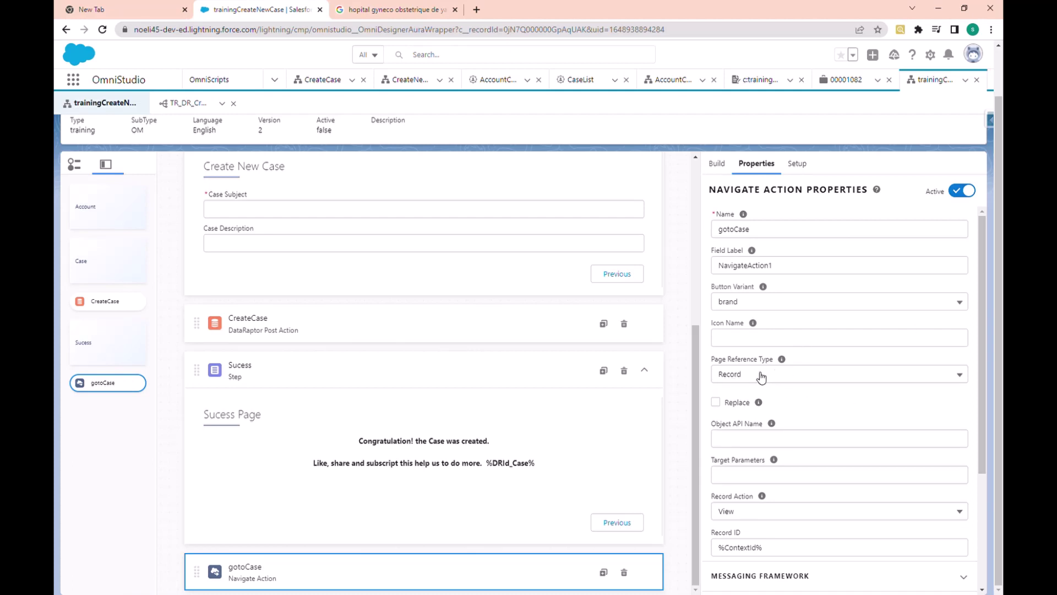
Set the navigate action's object API name to Case and its record ID to the copied %DRId_Case%
scroll(782, 383, "down", 2)
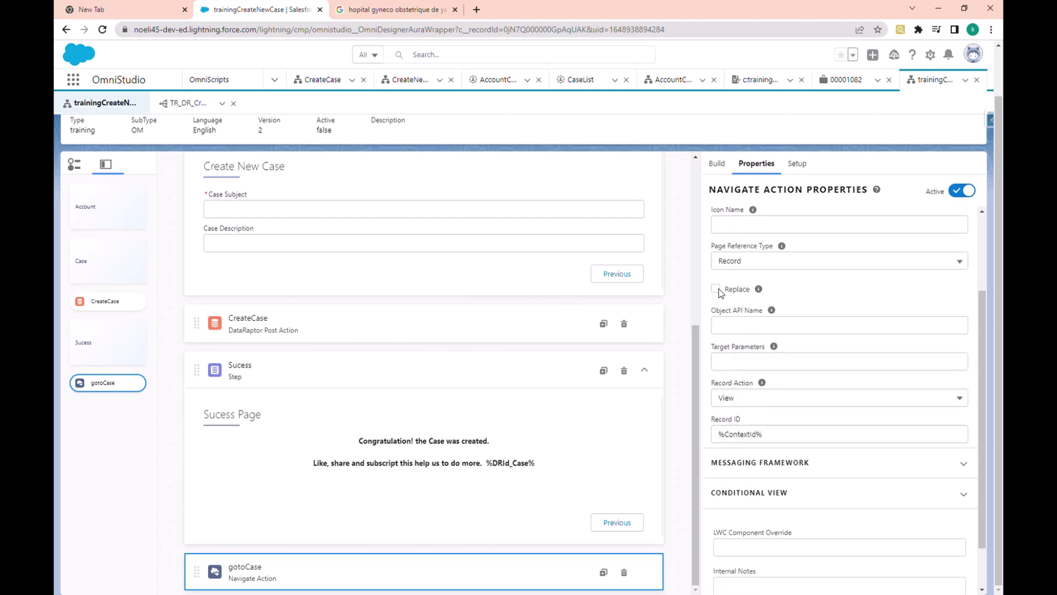
left_click(729, 327)
left_click(747, 353)
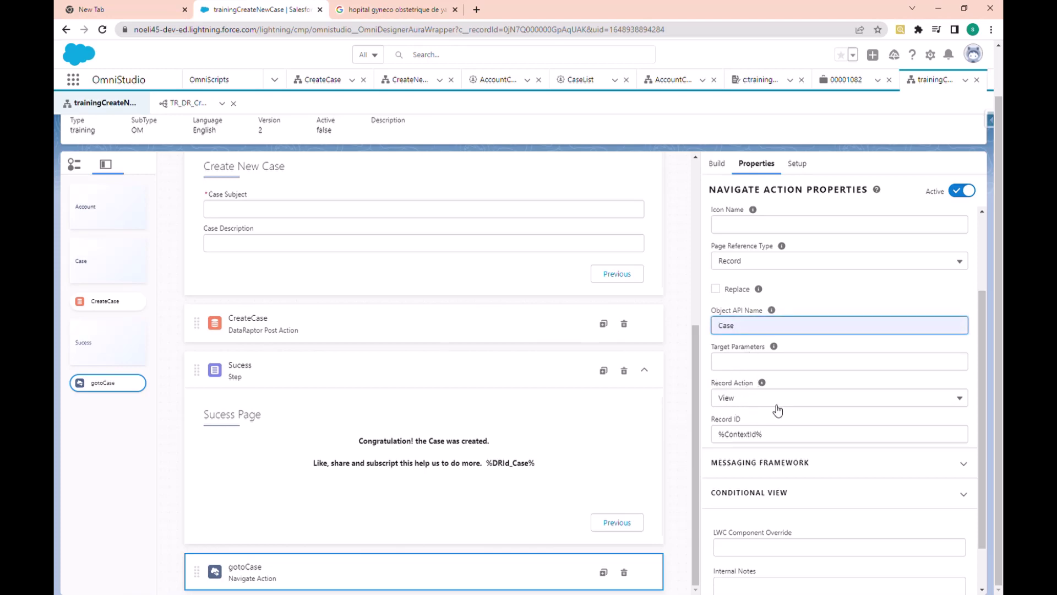
double_click(742, 440)
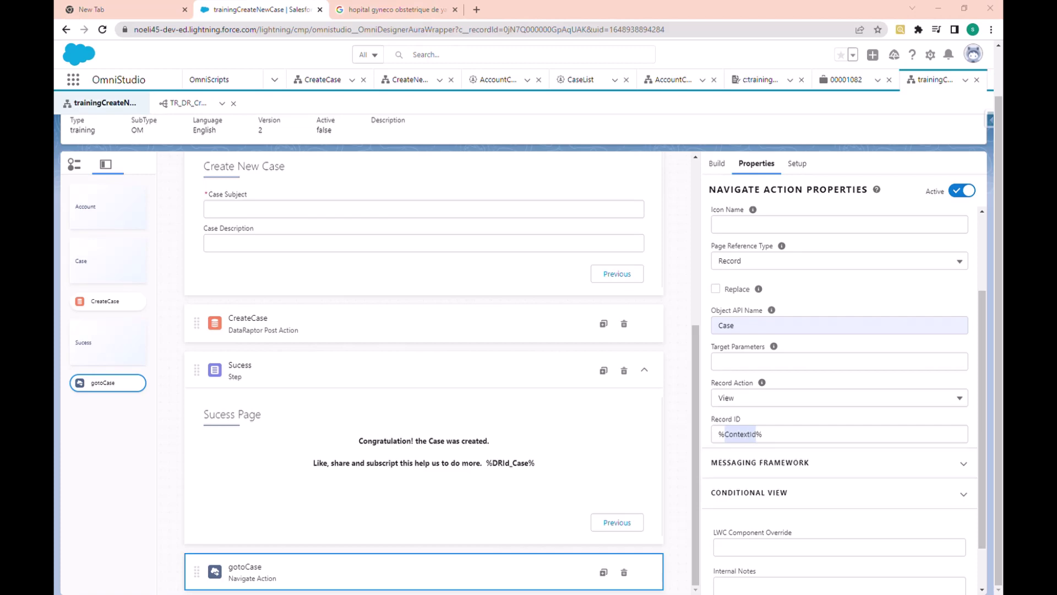
left_click(750, 437)
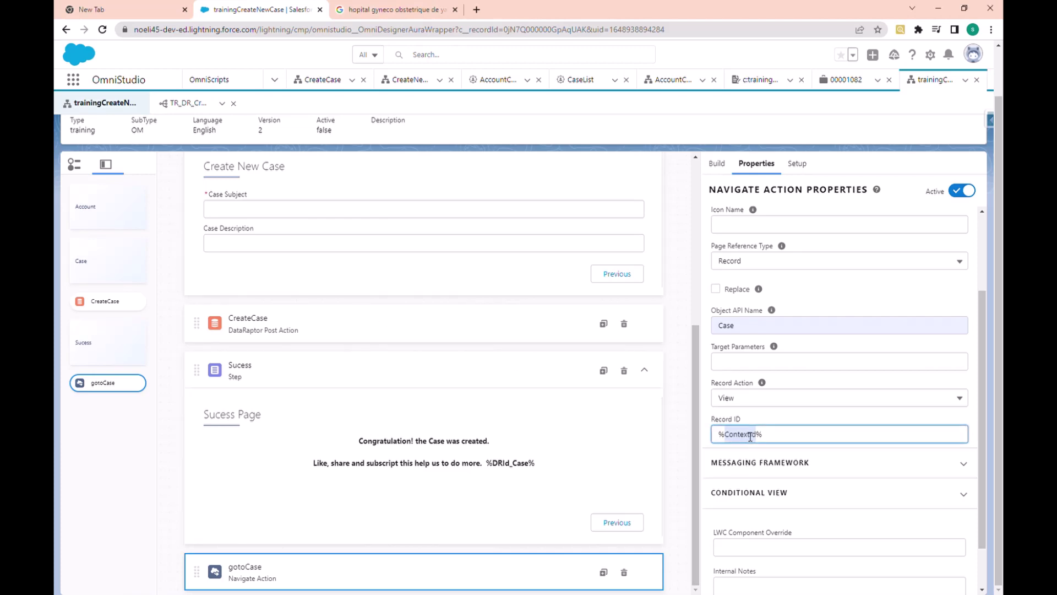
key("ctrl+v")
scroll(746, 489, "down", 1)
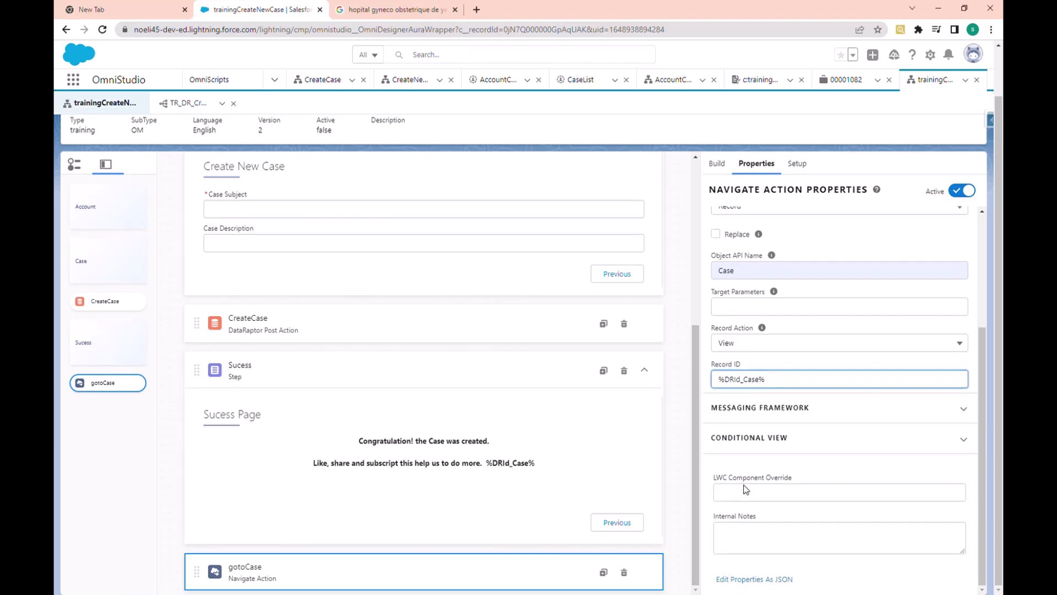
scroll(746, 489, "up", 4)
scroll(746, 489, "up", 1)
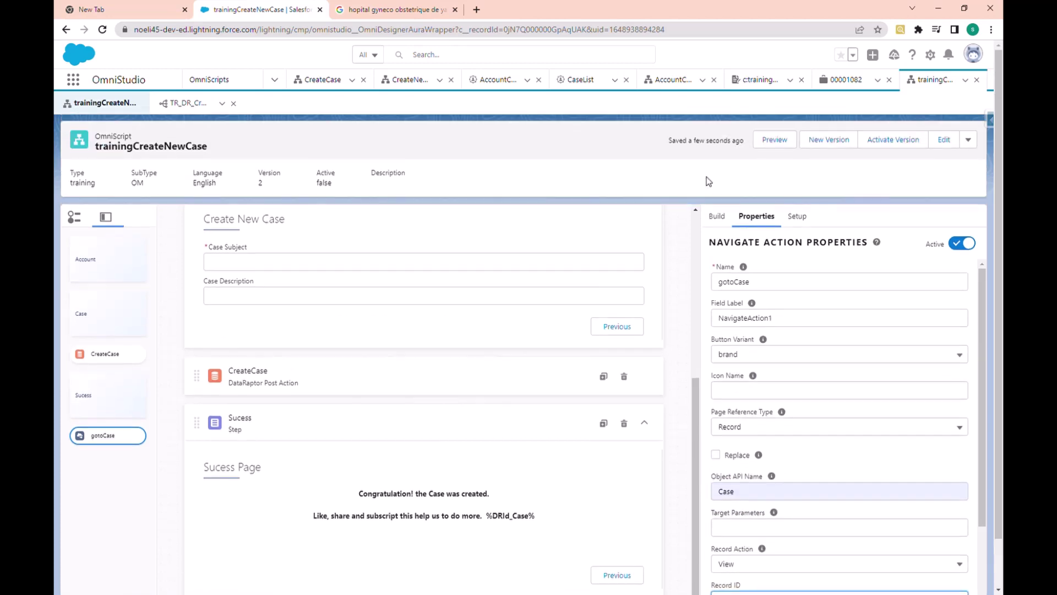
Preview the OmniScript with refreshed data, select Burlington Textiles Corp of America as the account and continue to the case step
left_click(775, 140)
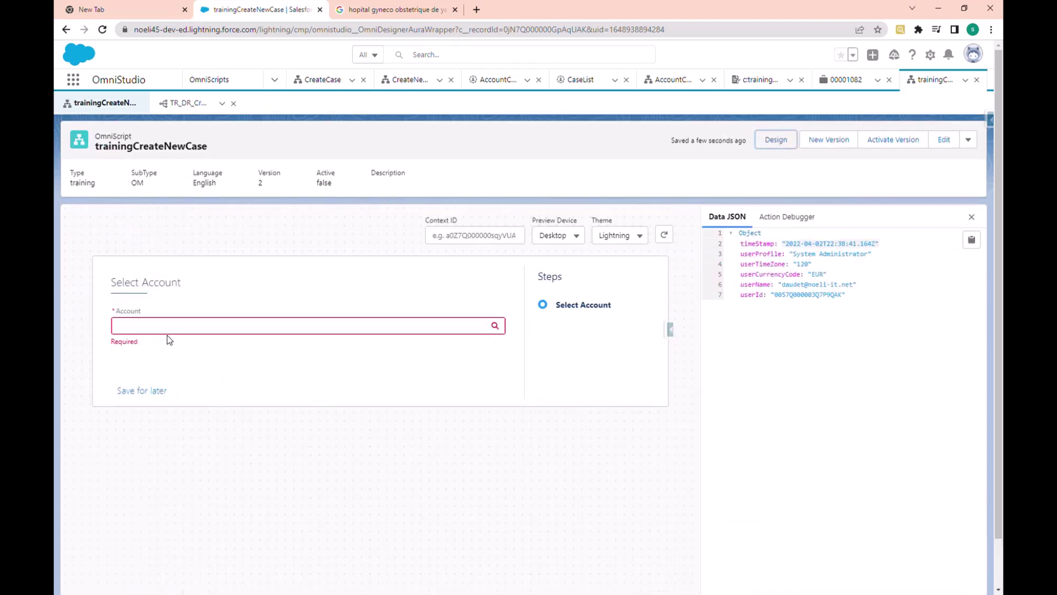
left_click(665, 235)
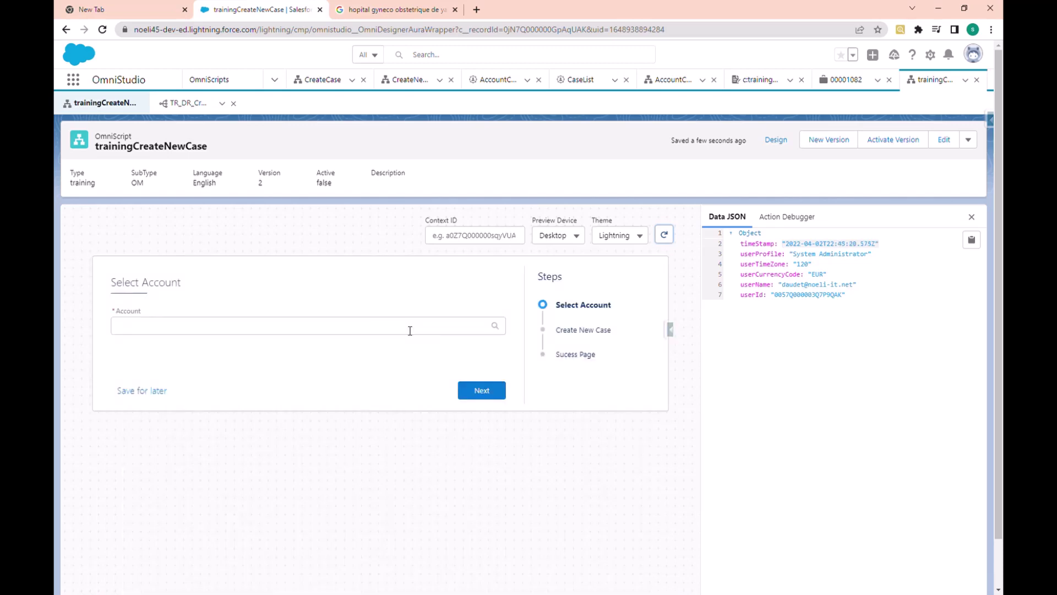
left_click(291, 326)
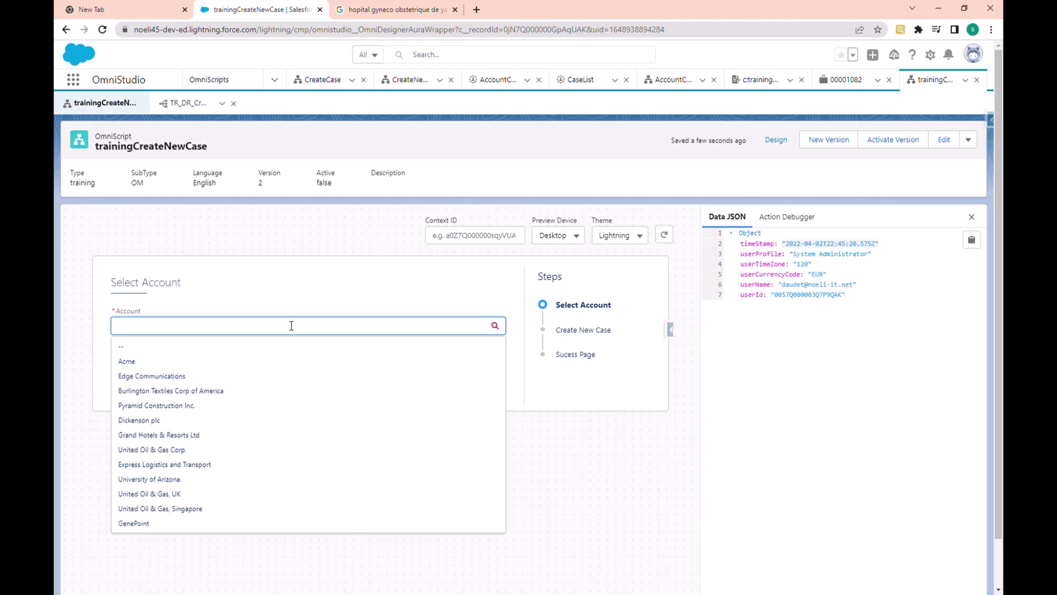
left_click(213, 390)
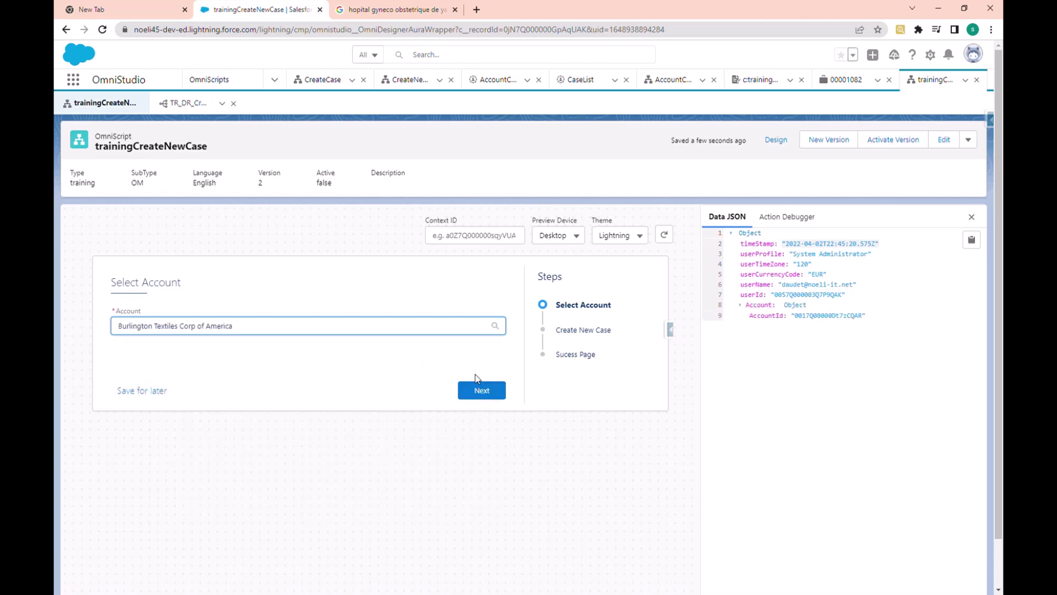
left_click(479, 390)
Enter "trainig new test" as the case subject, submit the case and continue past the Sucess page to test the navigation
left_click(152, 332)
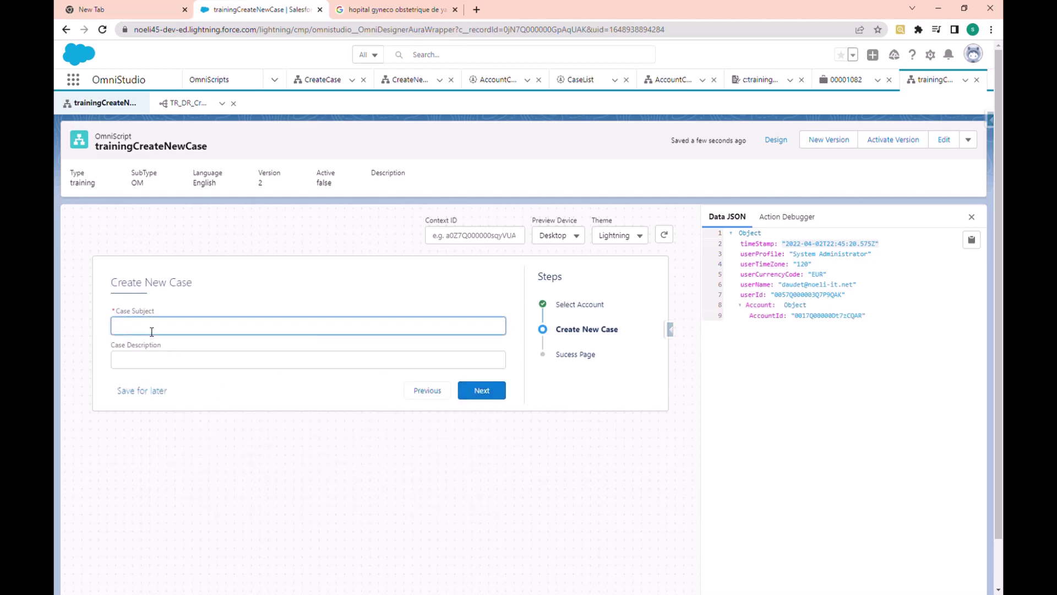
type("case")
left_click(144, 361)
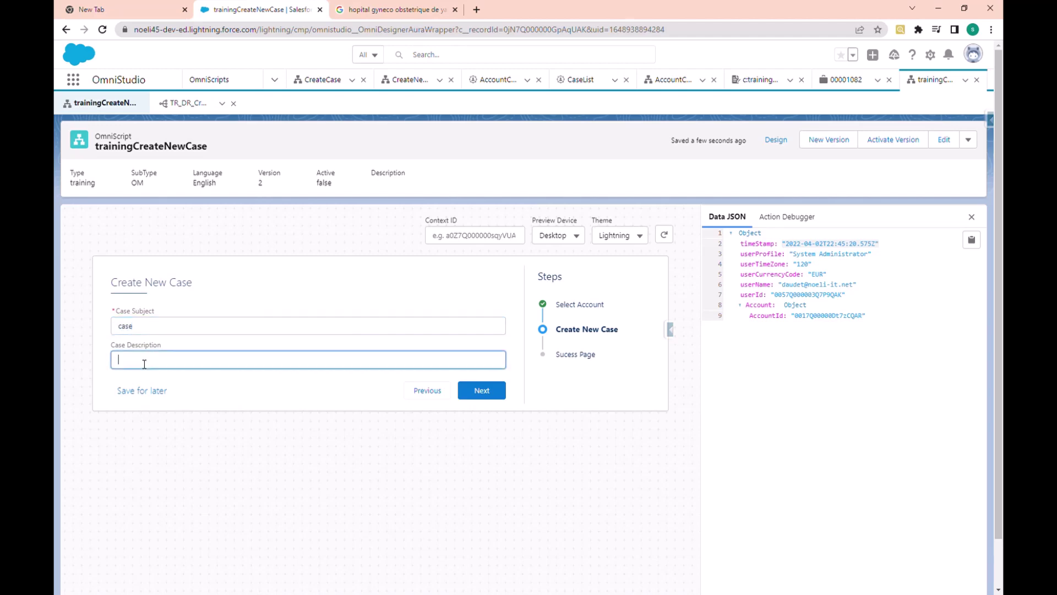
left_click(139, 333)
double_click(139, 334)
type("trainig ne")
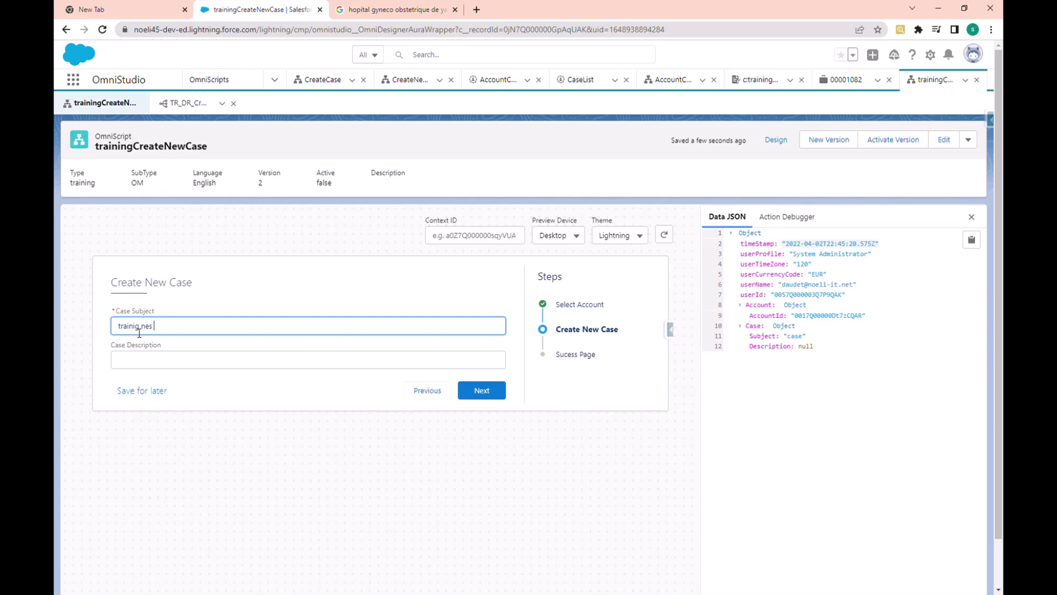
type("w test")
left_click(482, 390)
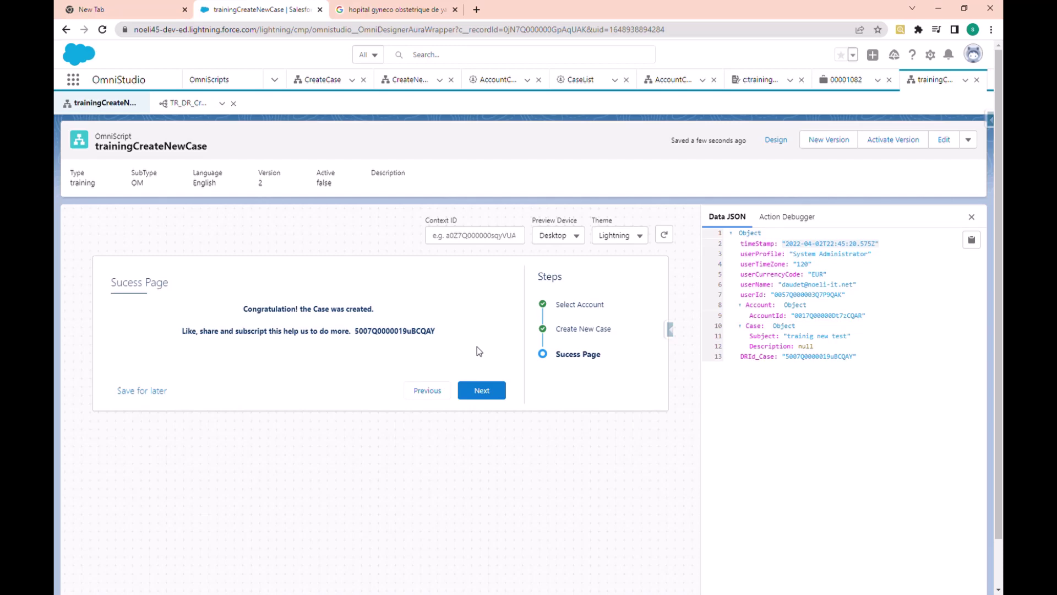
left_click(482, 390)
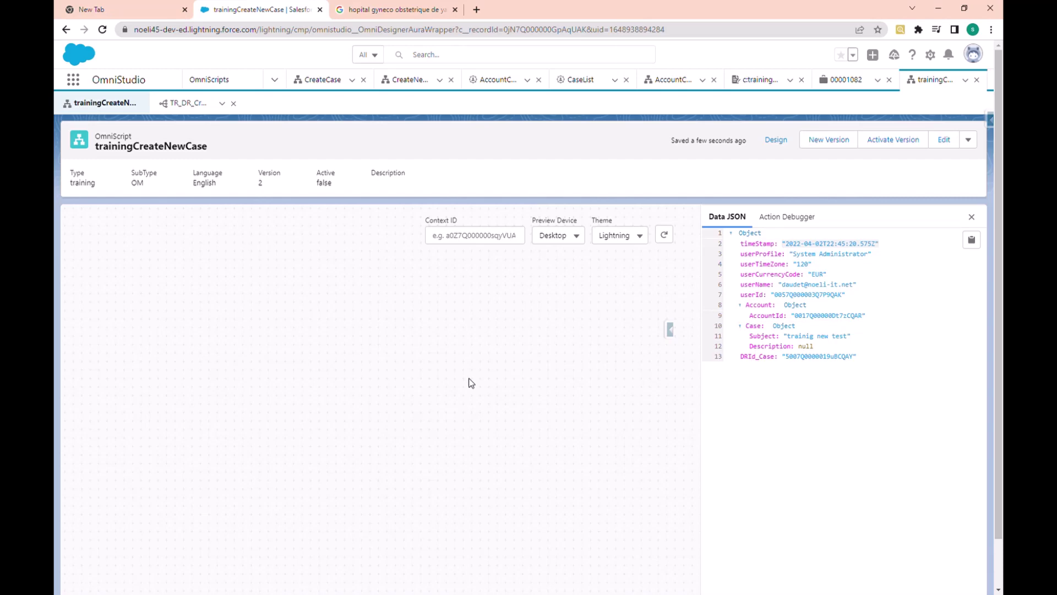
Activate the current version of the trainingCreateNewCase OmniScript and close the activation dialog
left_click(893, 145)
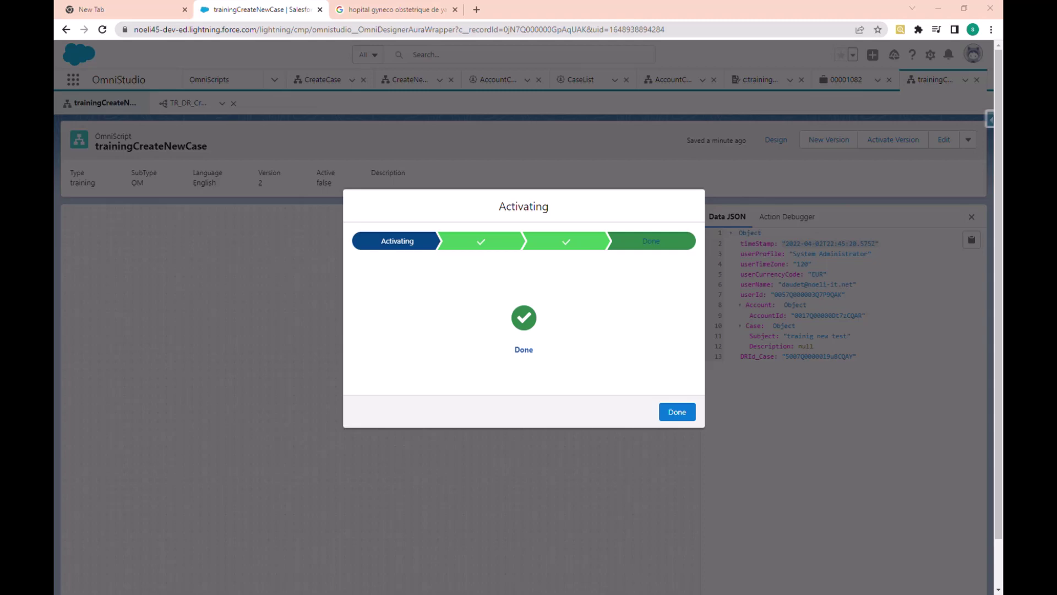
left_click(677, 412)
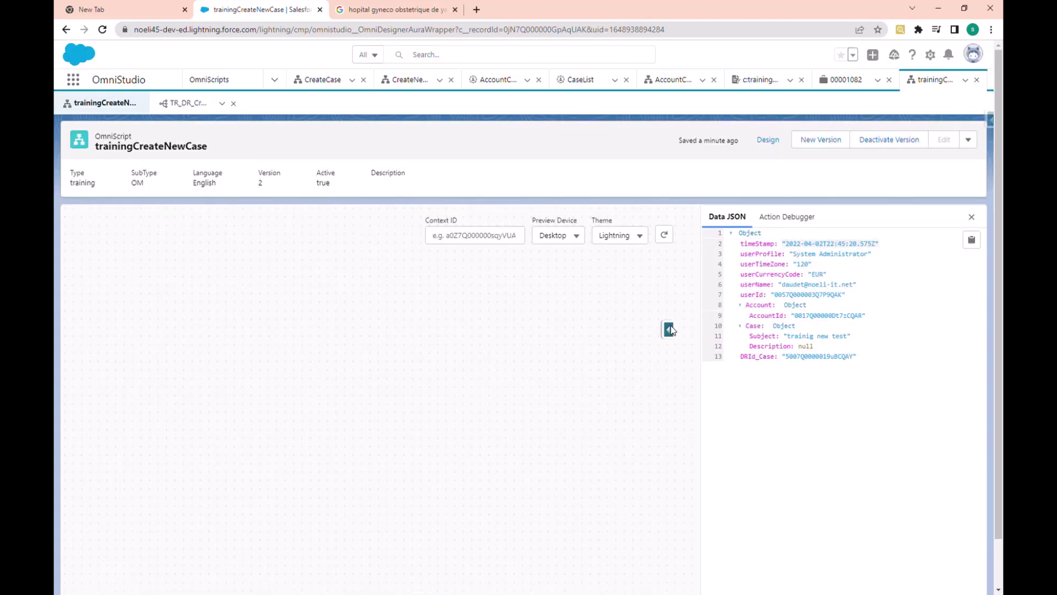
Open the OmniScript's How To Launch instructions and examine the standalone, embedded and Vlocity Aura Wrapper options
left_click(968, 139)
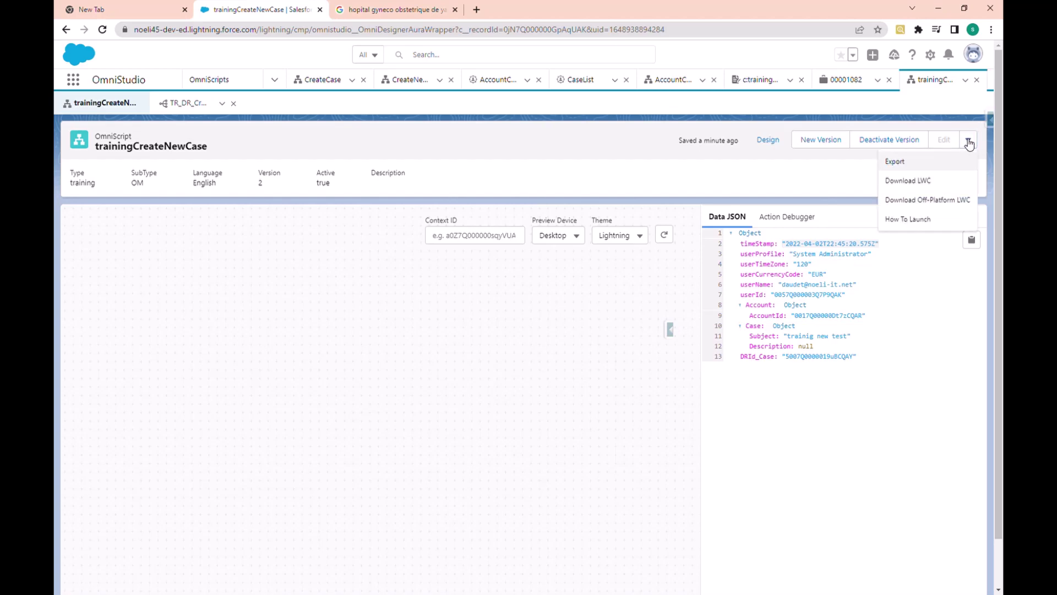
left_click(901, 223)
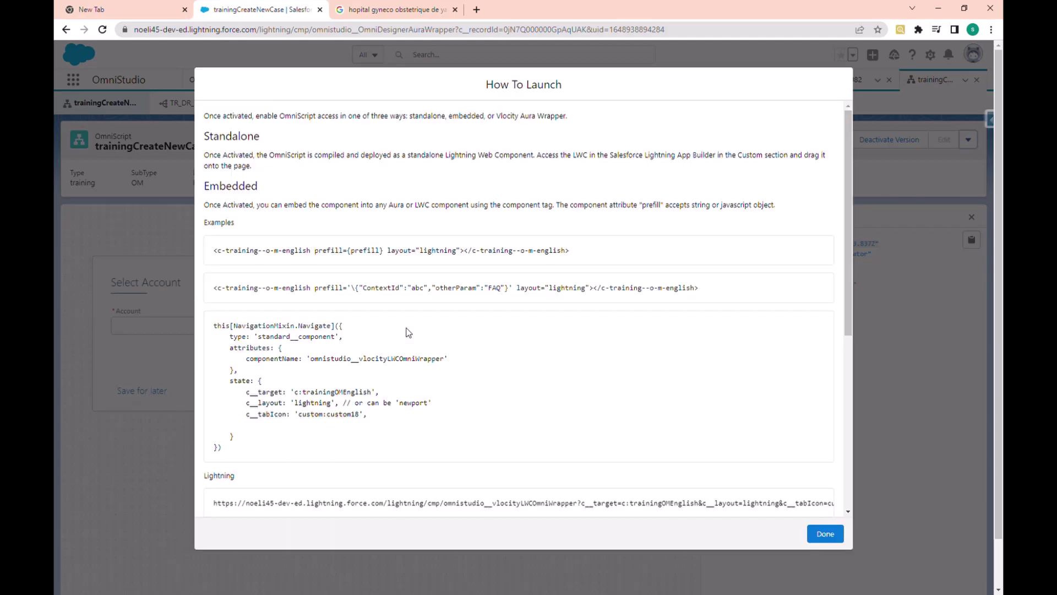
scroll(401, 289, "down", 4)
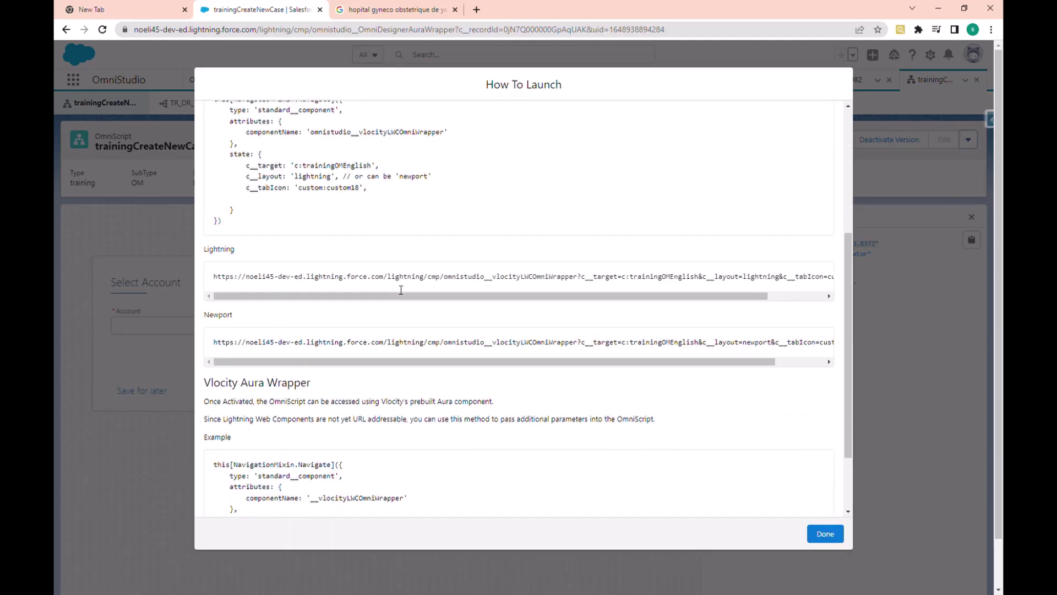
scroll(401, 290, "up", 5)
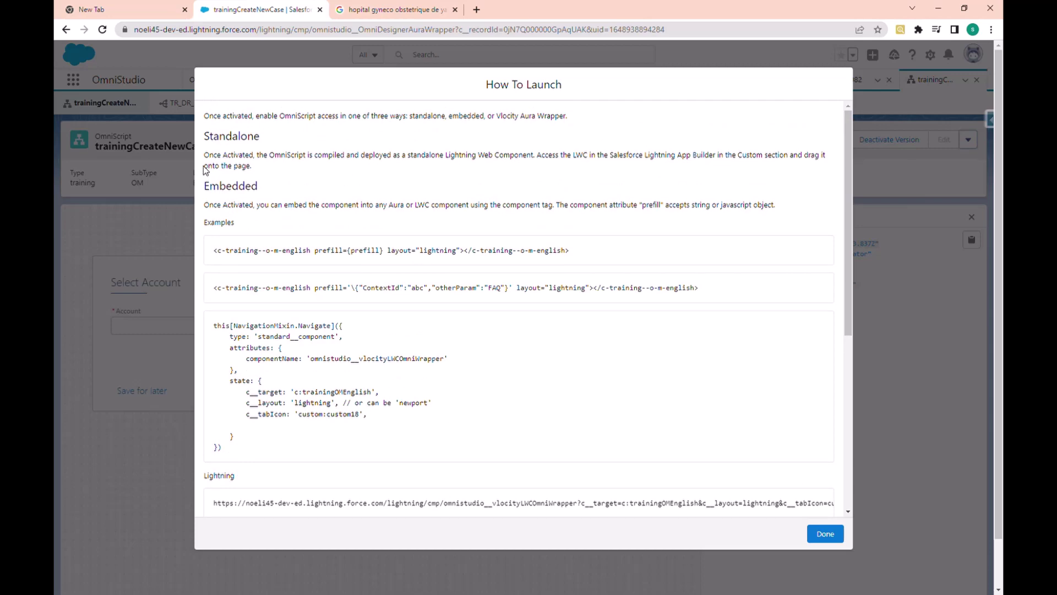
left_click_drag(208, 187, 270, 202)
scroll(362, 269, "down", 1)
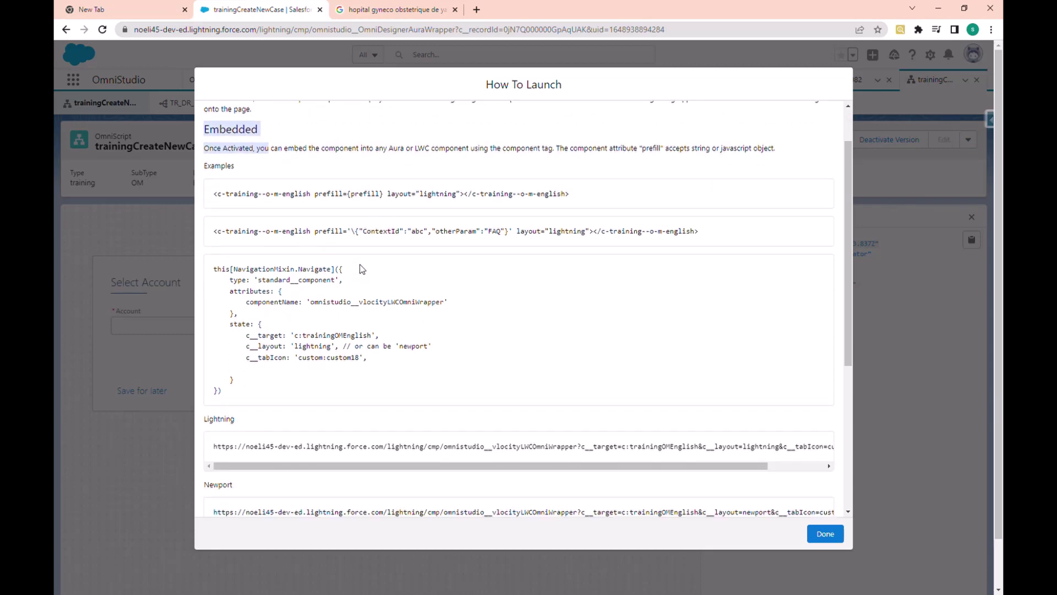
scroll(353, 275, "down", 3)
scroll(338, 287, "up", 2)
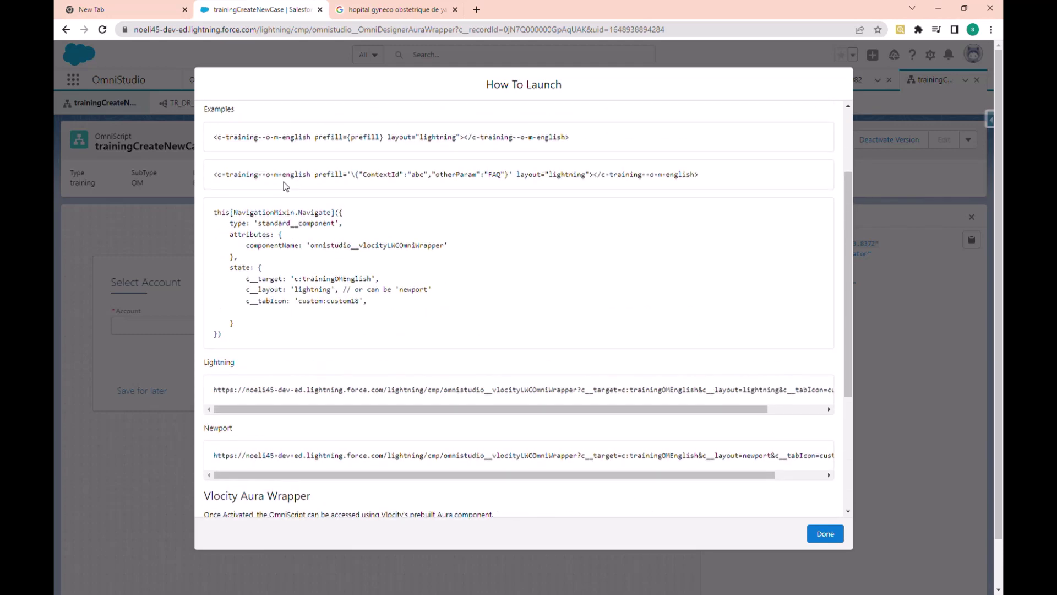
Copy the Lightning launch URL from the How To Launch instructions and open it in the other browser tab
left_click_drag(214, 212, 271, 335)
scroll(526, 295, "down", 3)
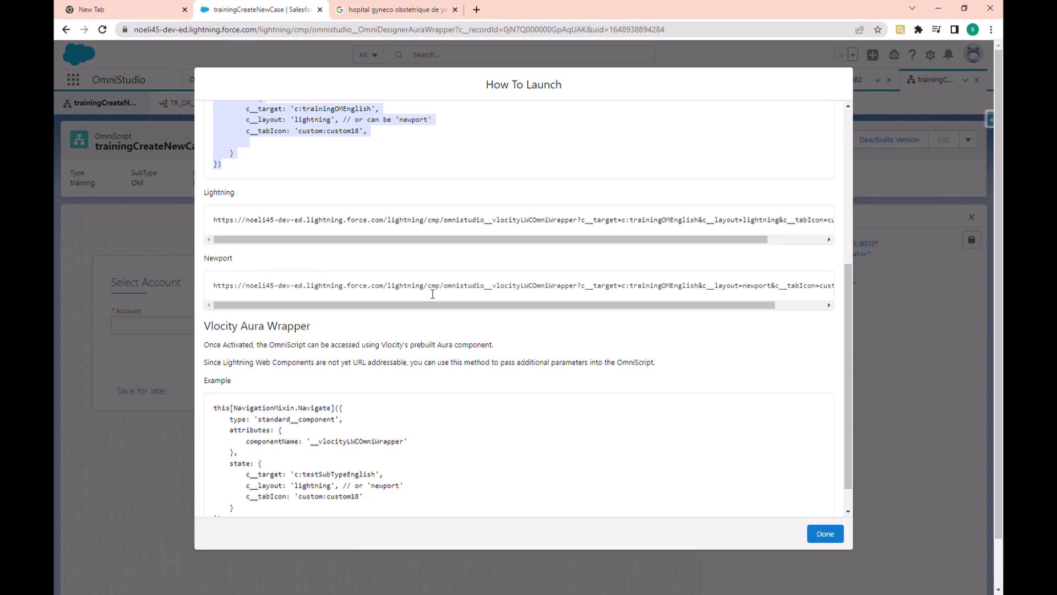
scroll(507, 291, "down", 1)
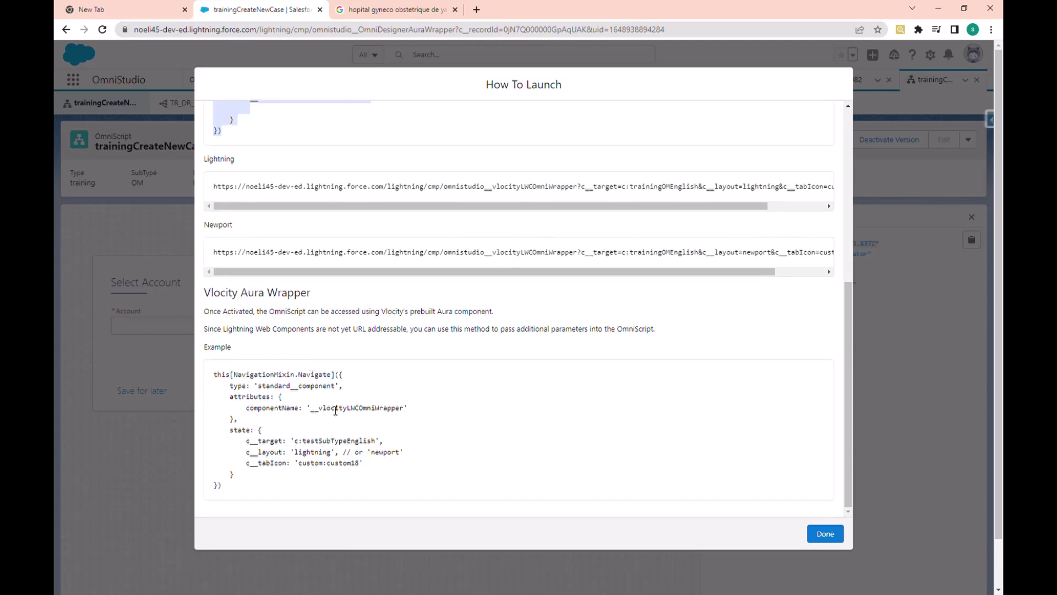
left_click(359, 193)
triple_click(359, 194)
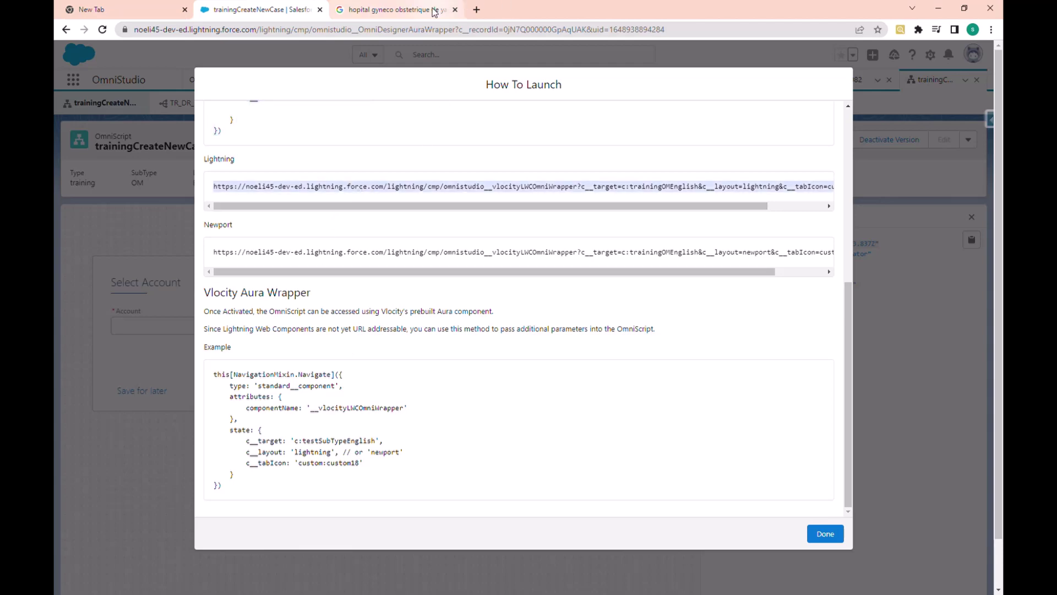
left_click(395, 10)
left_click(414, 31)
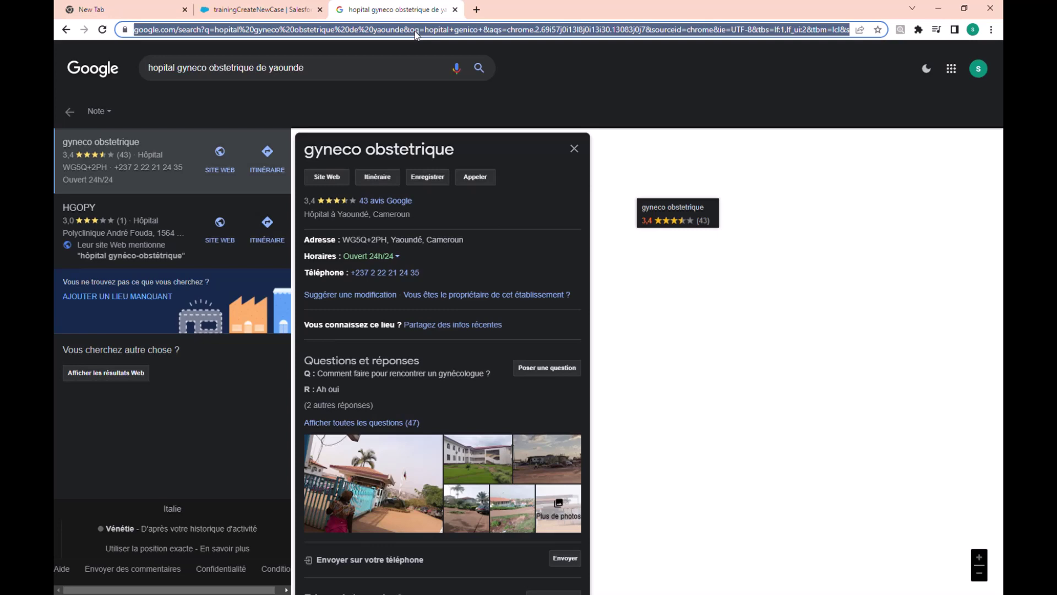
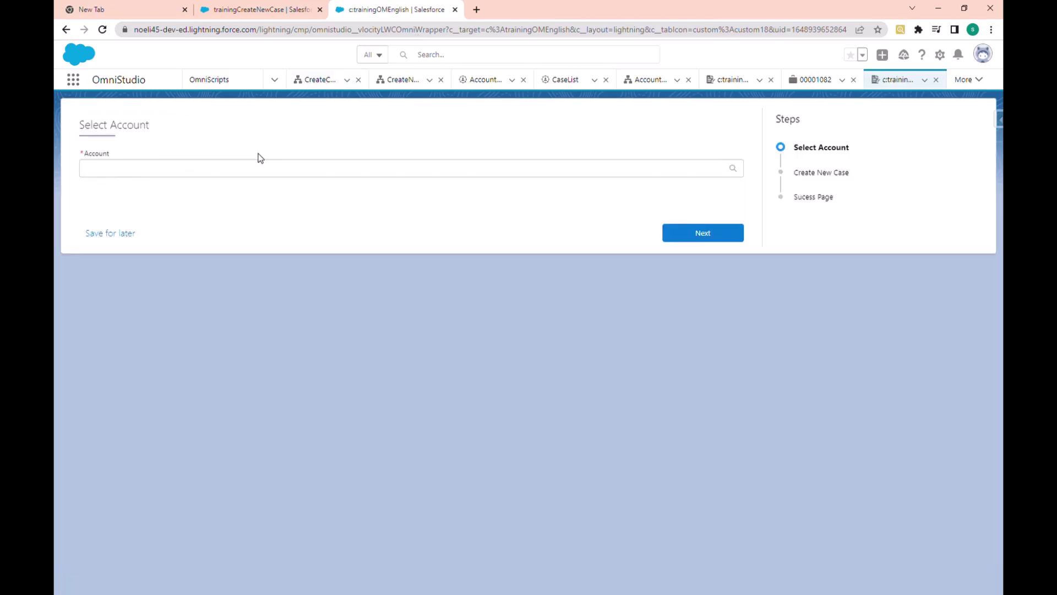
Select United Oil & Gas Corp. as the account in the launched OmniScript and continue to the case step
left_click(232, 173)
left_click(205, 296)
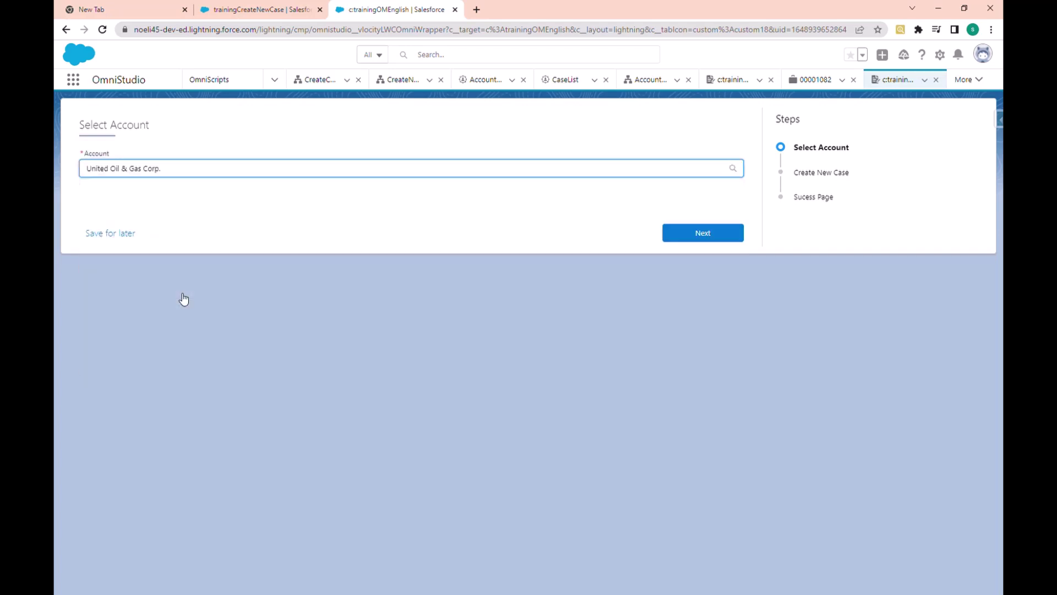
left_click(687, 234)
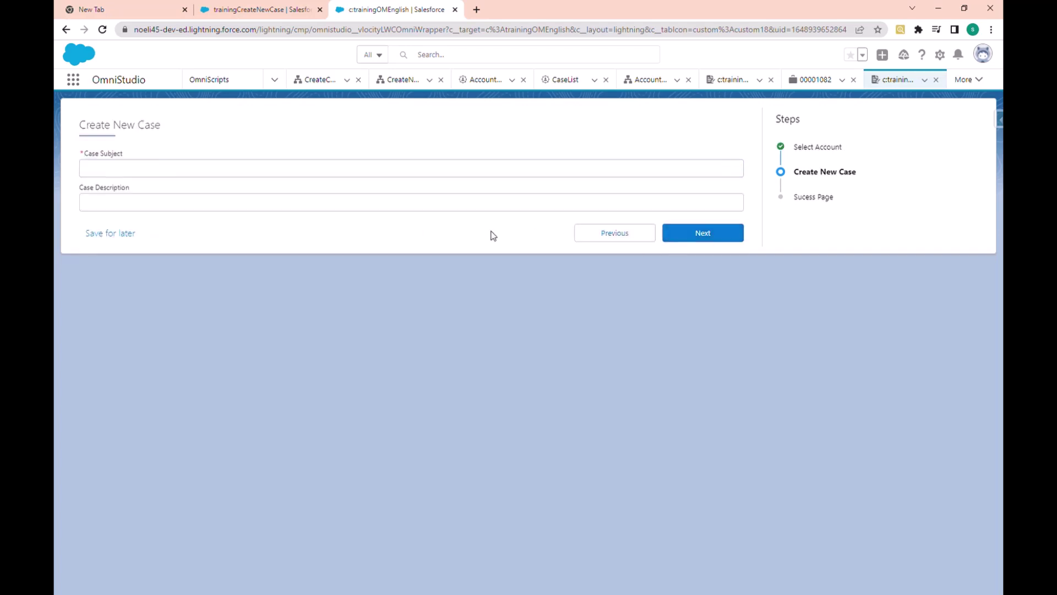
Submit a case with subject "Training end" and description "thanks", and continue past the Sucess page to the case record
left_click(147, 172)
type("Train")
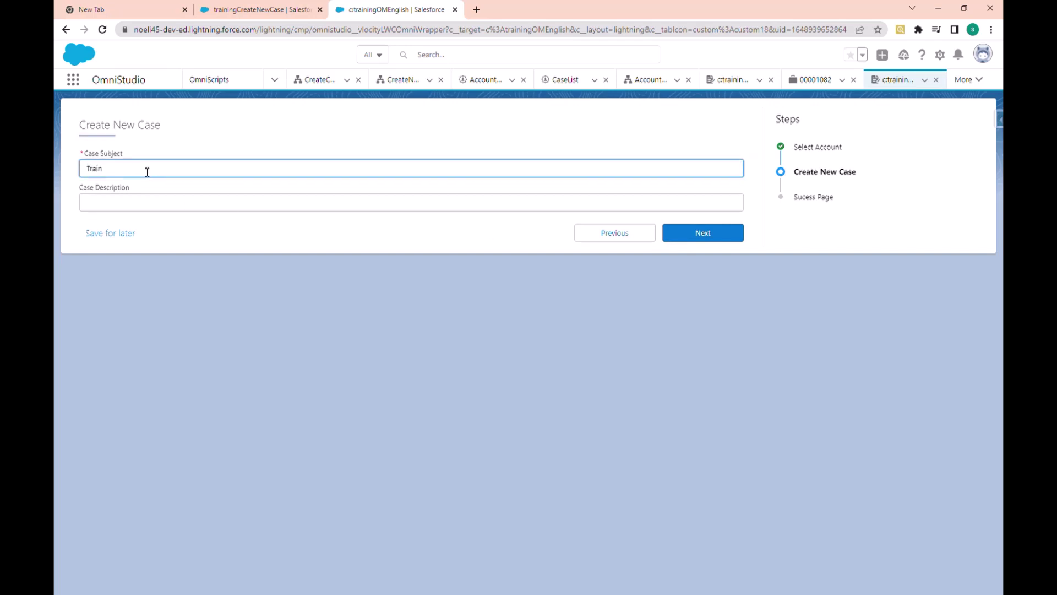
type("ing end")
left_click(156, 206)
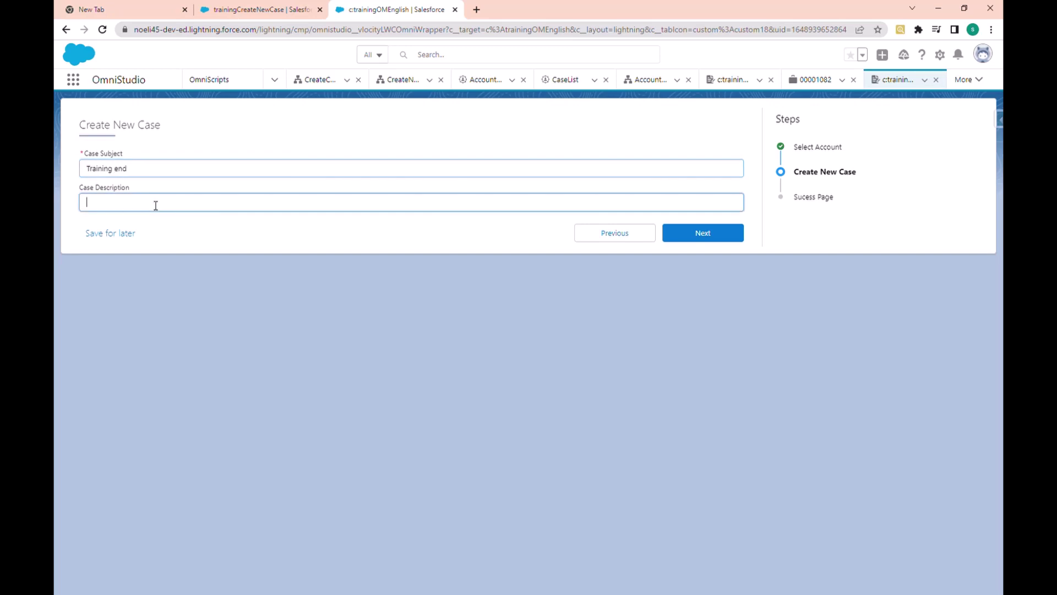
type("thanks")
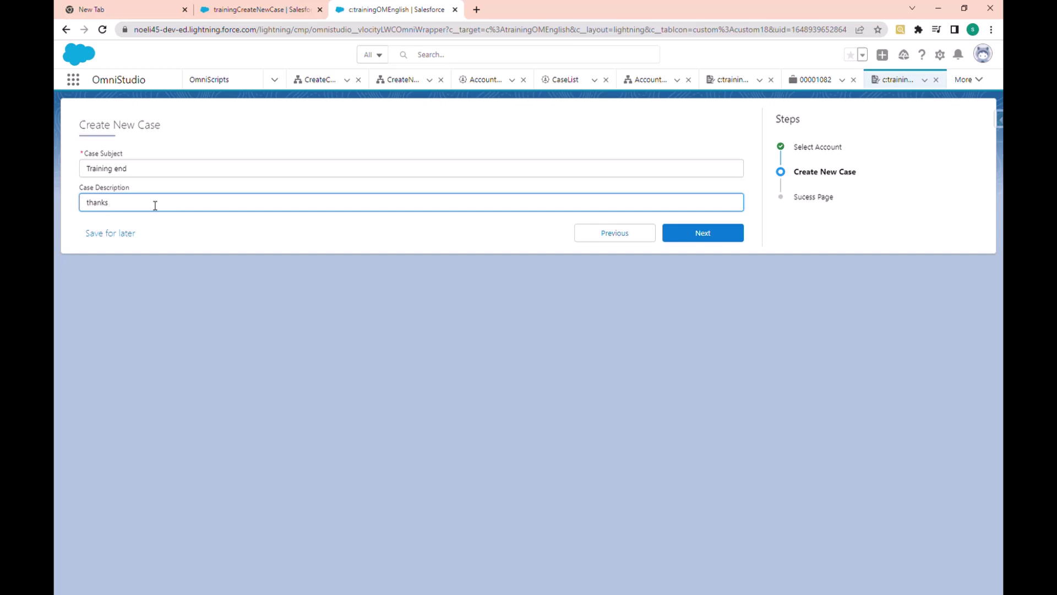
left_click(708, 237)
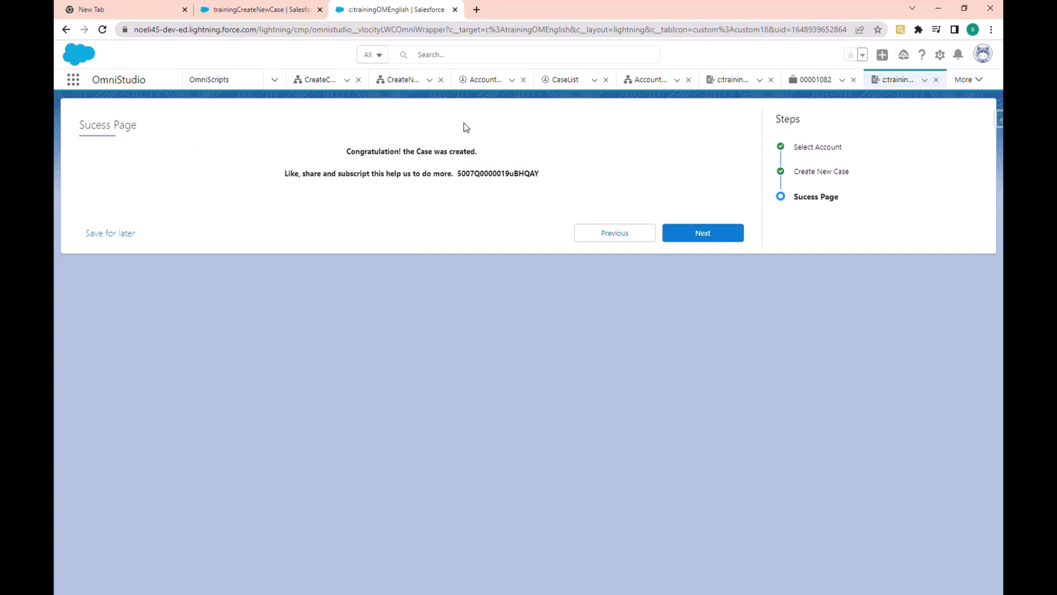
left_click_drag(459, 177, 553, 175)
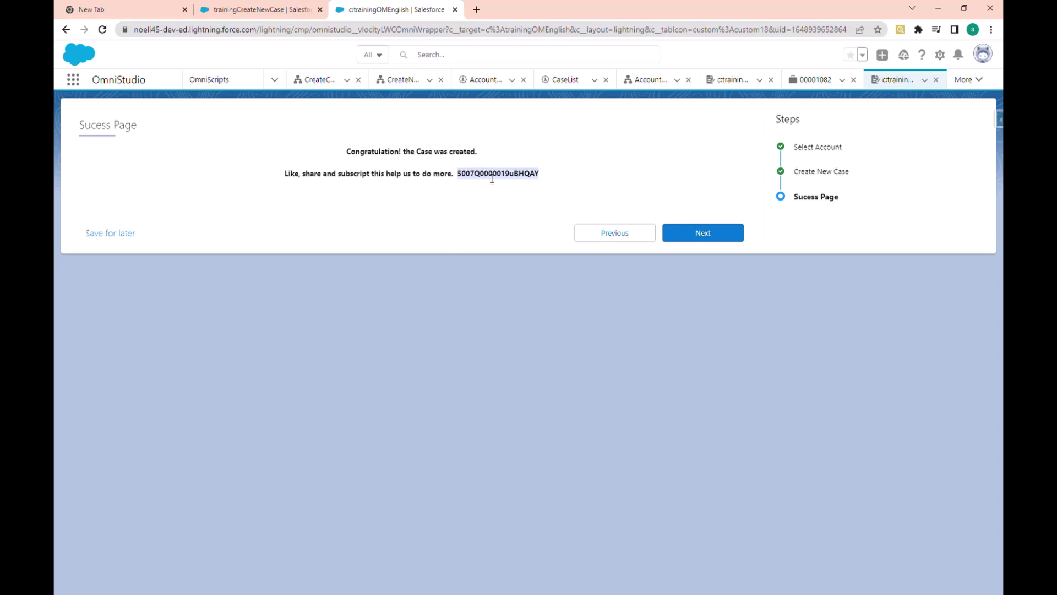
left_click(689, 241)
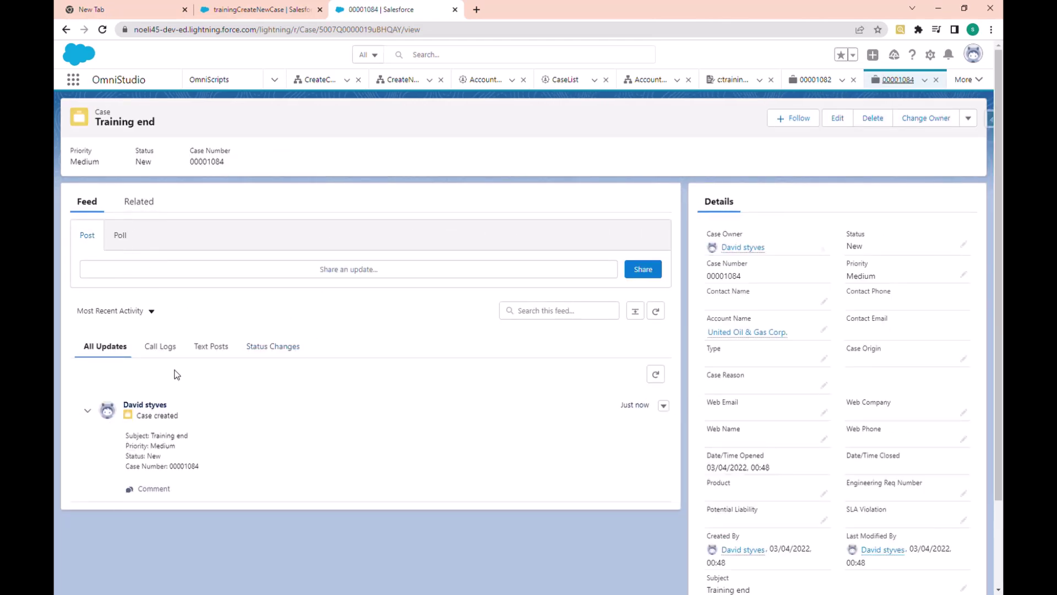
Review the created case's details, checking the account name, subject and description
scroll(267, 357, "down", 2)
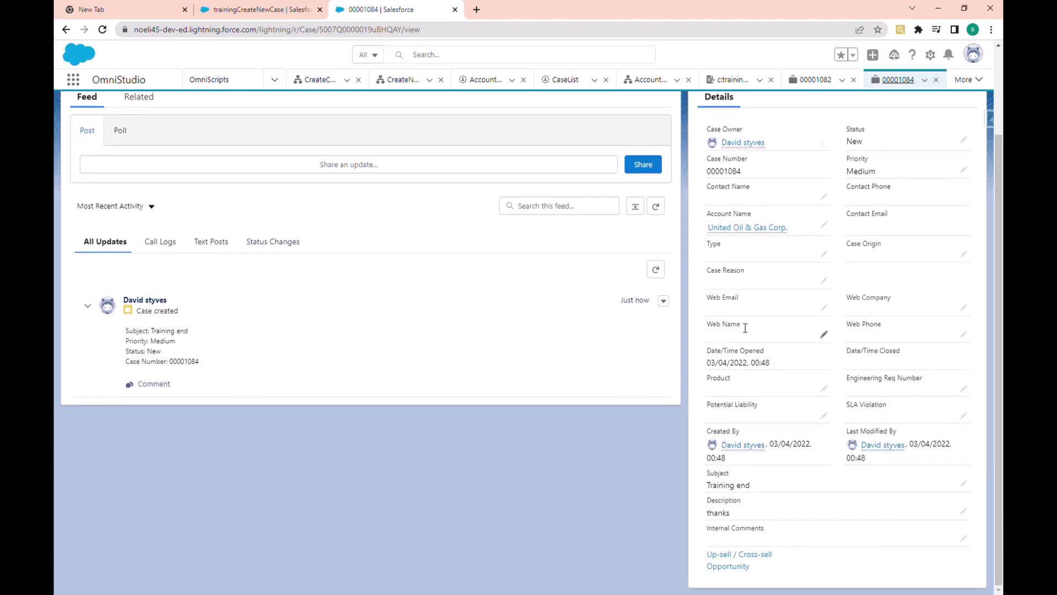
scroll(746, 303, "up", 1)
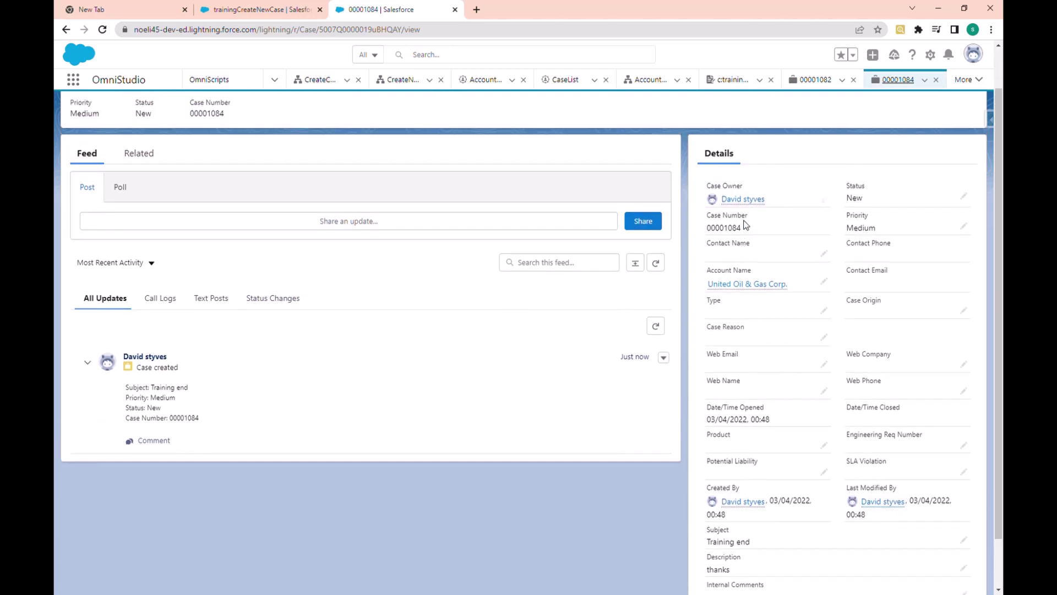
scroll(770, 330, "down", 1)
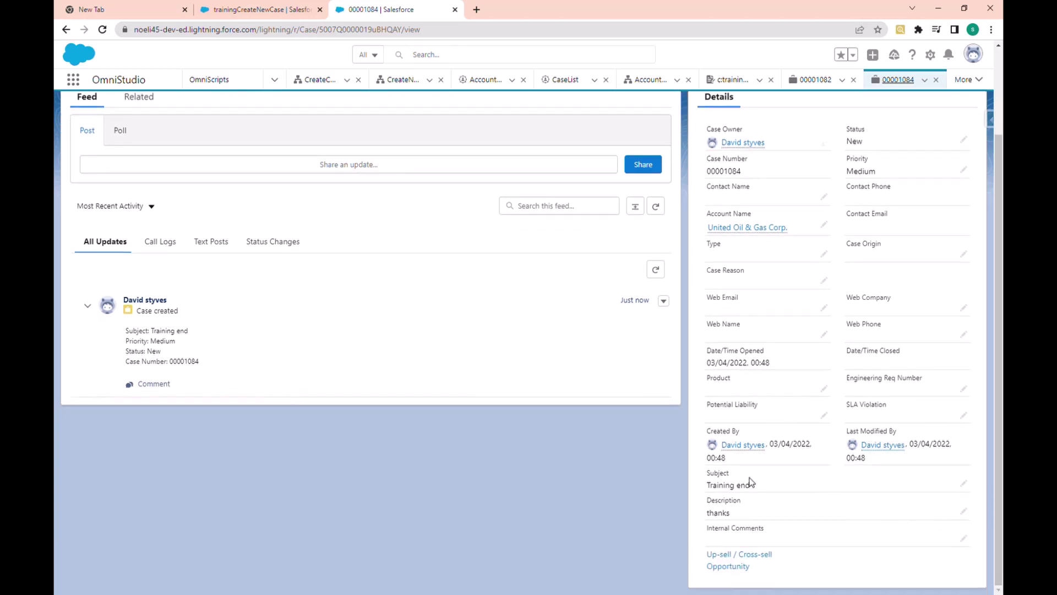
left_click_drag(706, 490, 767, 490)
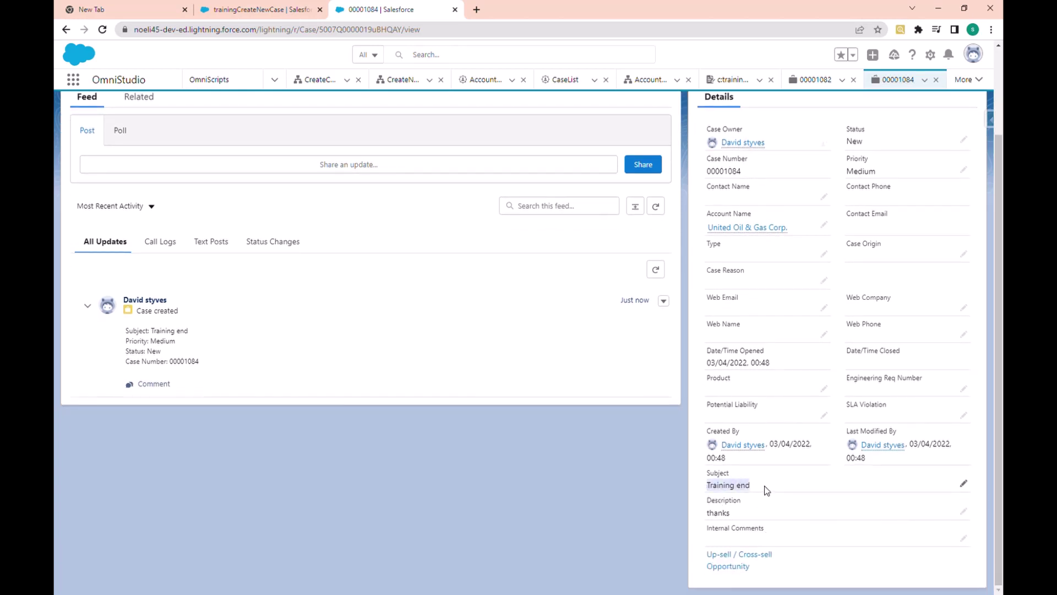
left_click(707, 521)
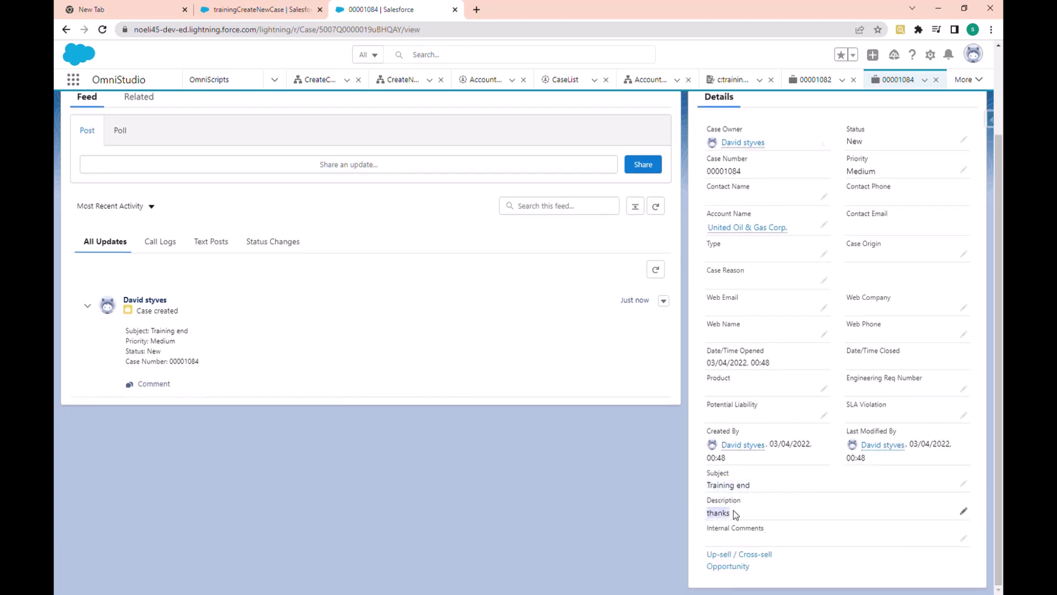